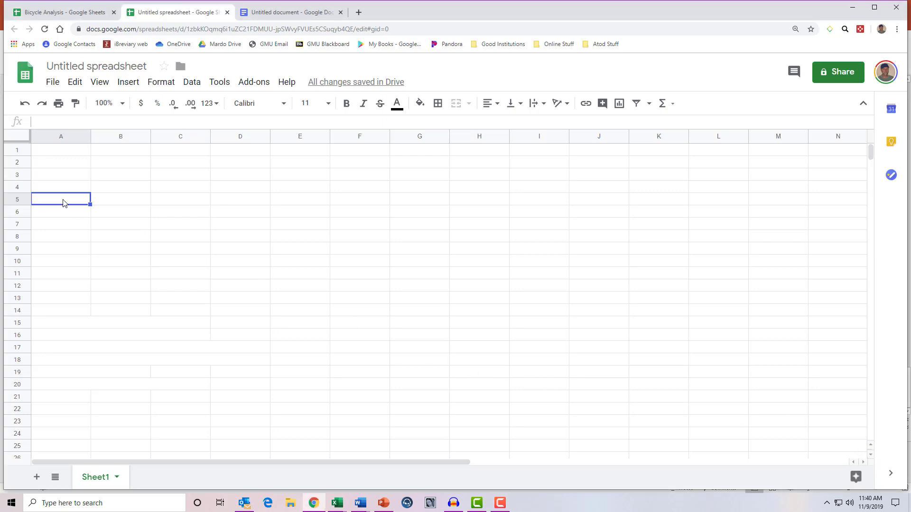
pyautogui.click(119, 215)
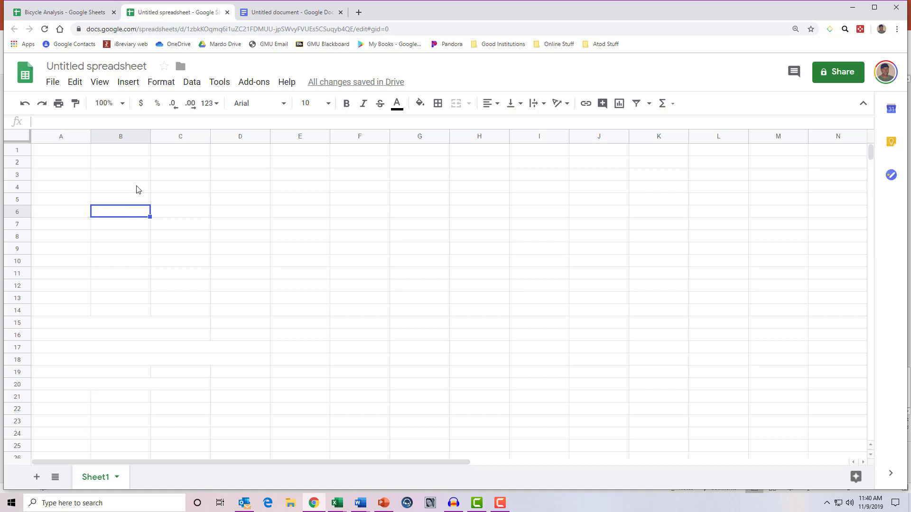
pyautogui.click(138, 189)
pyautogui.click(226, 224)
pyautogui.click(108, 209)
# - Enter the heading Given in A5 and fill A6:D20 with the bicycle parameter labels, their units and the torque, theta, work, IMA and distance gain equations
pyautogui.click(42, 201)
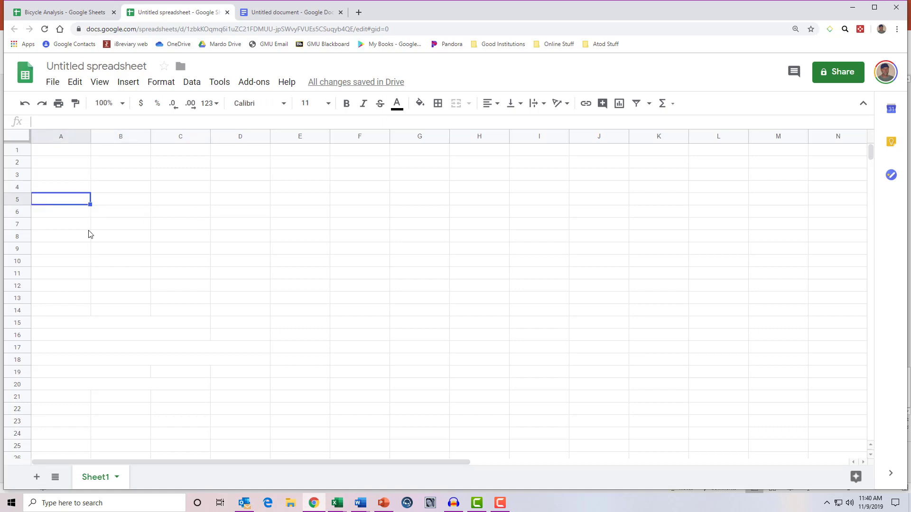
pyautogui.write('Given')
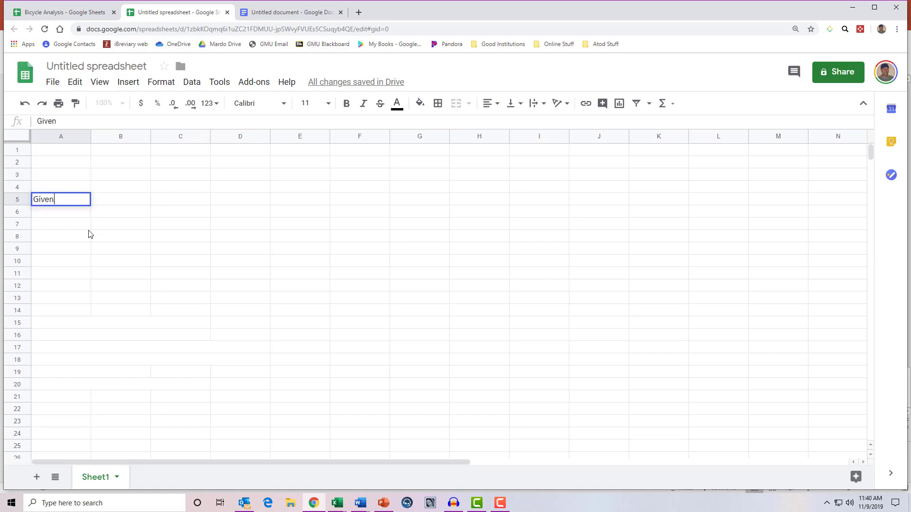
pyautogui.press('Return')
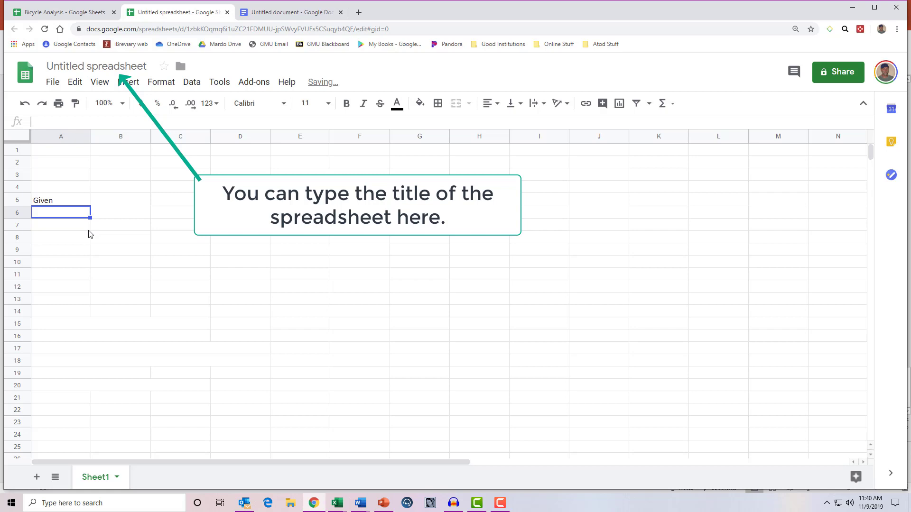
pyautogui.write('Fr Pedal Force\t\tlbs Fr Pedal Radius\t\tinches Fr Sprkt Radius\t\tinches Rr Sprkt Radius\t\tinches Rr Tire Radius\t\tinches 2pi Rev Theta  Torque = Force x radius Theta = Distance / radius Work(rotational) = Torque x theta Work(linear) = force x distance IMA = Fout/Fin Distance Gain = 1/MA')
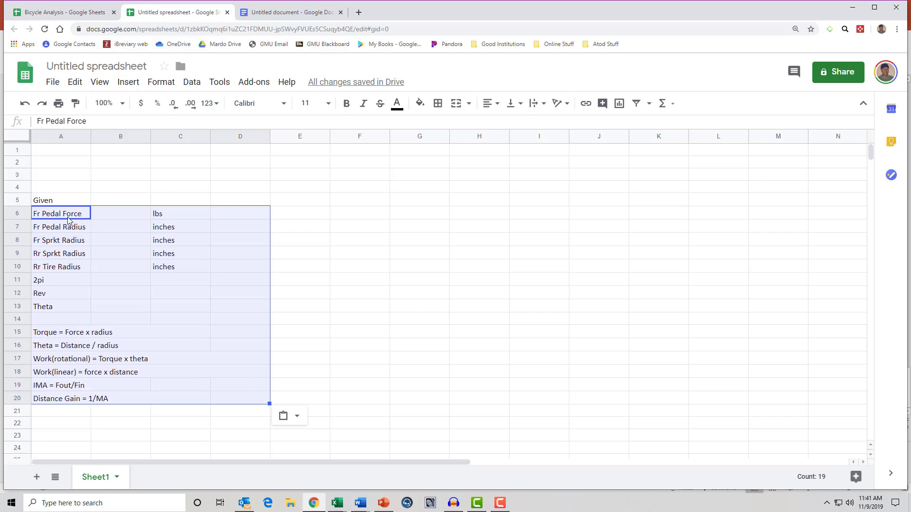
# - Examine the parameter labels, the equations below them and the units beside the force and radius rows
pyautogui.click(68, 229)
pyautogui.click(68, 243)
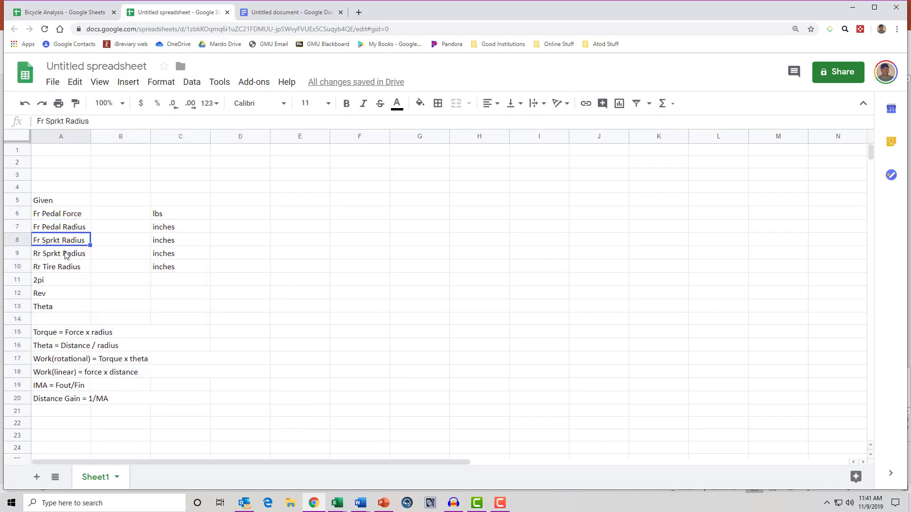
pyautogui.click(67, 266)
pyautogui.click(61, 284)
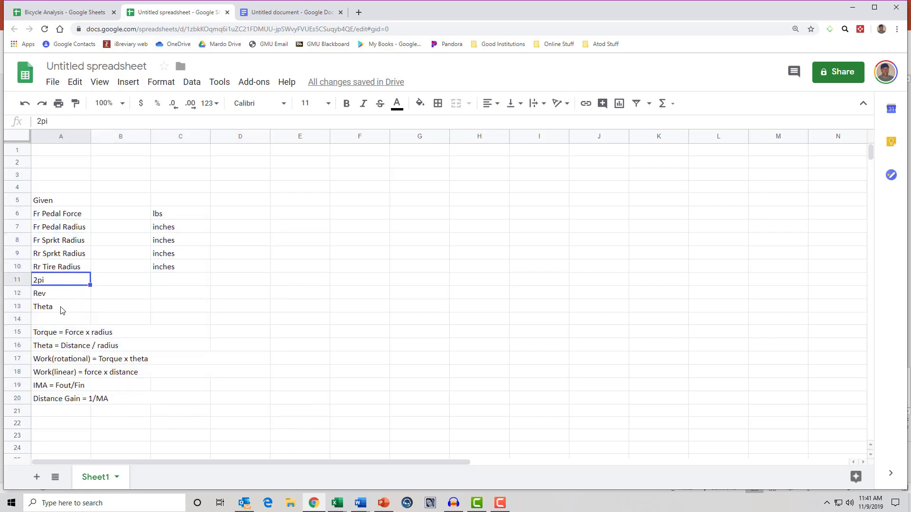
pyautogui.click(63, 308)
pyautogui.click(67, 344)
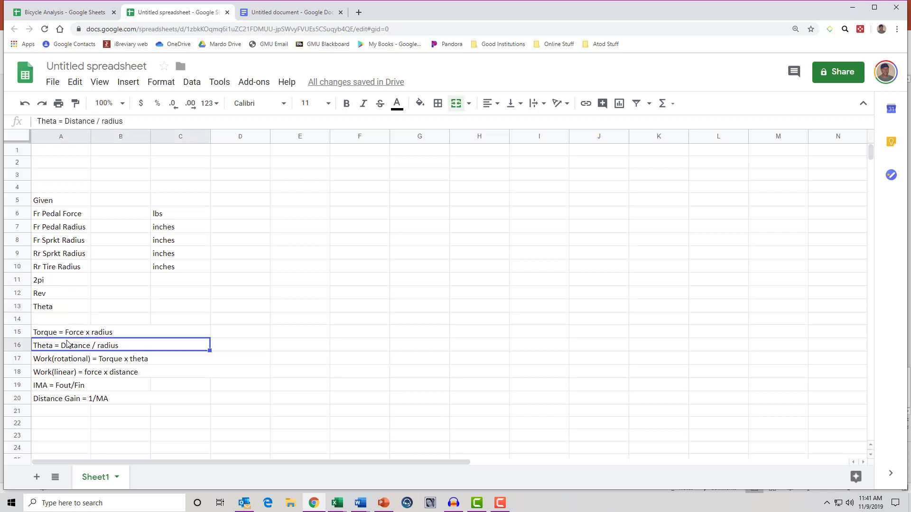
pyautogui.click(173, 216)
pyautogui.click(174, 232)
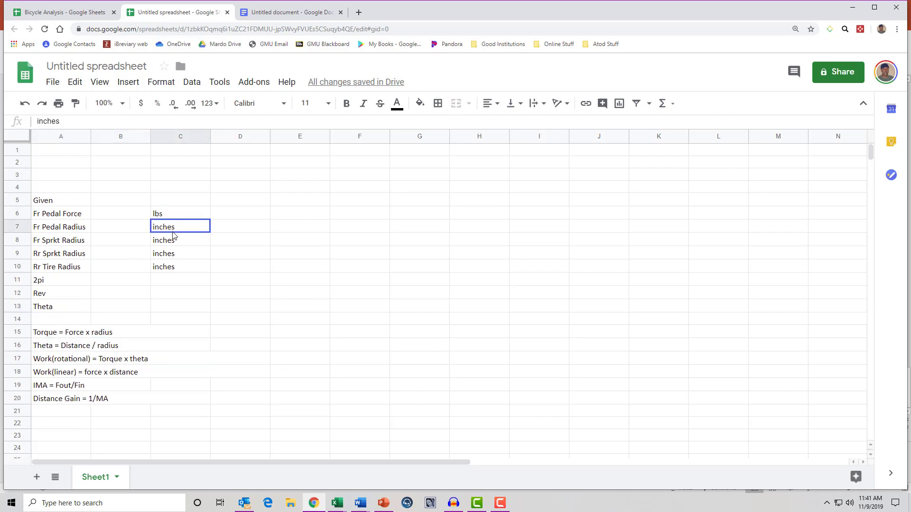
pyautogui.click(175, 268)
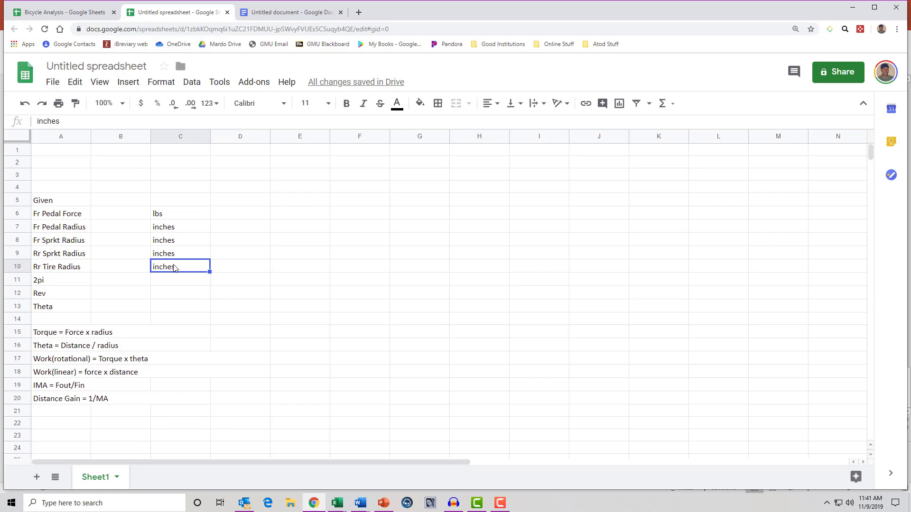
pyautogui.press('Up')
pyautogui.press('Up')
pyautogui.press('Up')
pyautogui.press('Up')
pyautogui.press('Left')
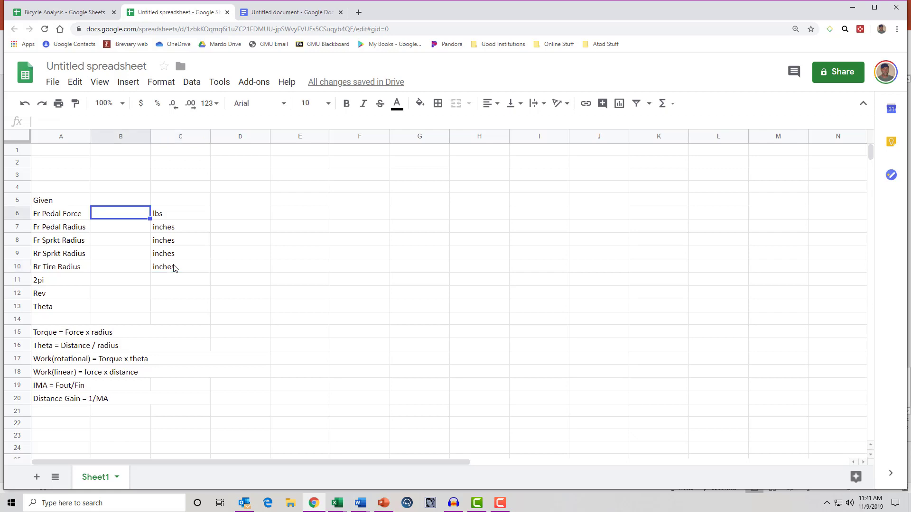
pyautogui.click(62, 215)
pyautogui.click(63, 205)
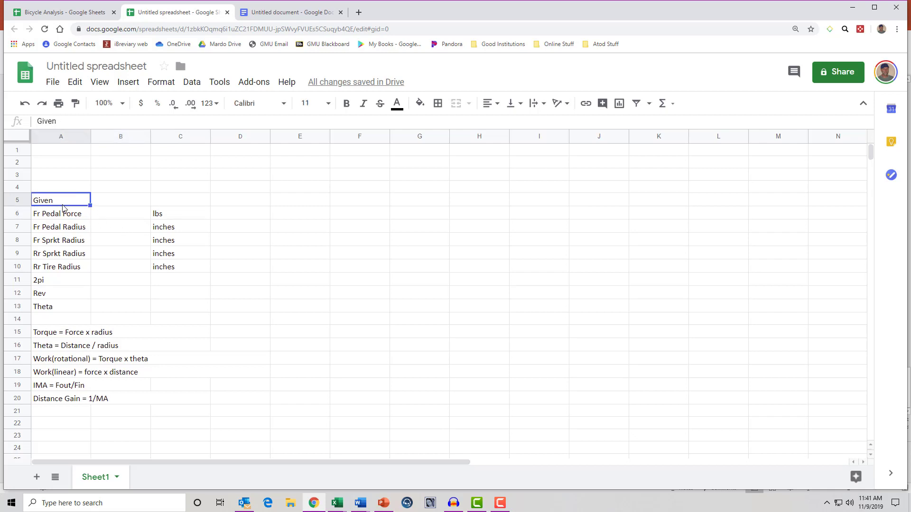
pyautogui.click(67, 216)
# - Enter 60 as the front pedal force in B6
pyautogui.click(118, 217)
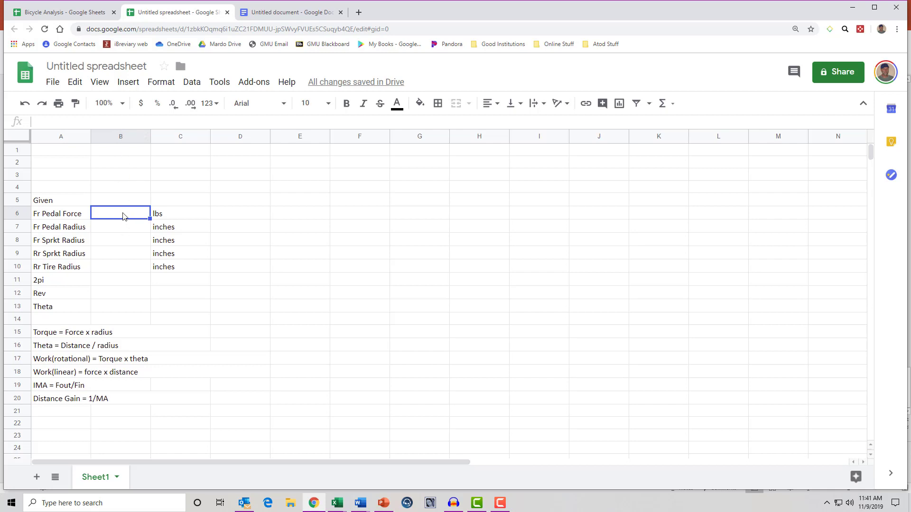
pyautogui.write('60')
pyautogui.press('Return')
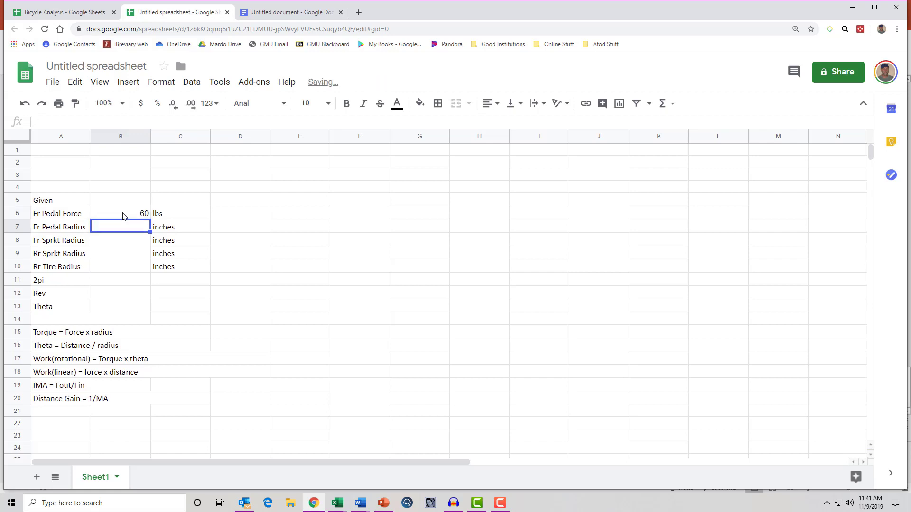
# - Append the unit lbs to the front pedal force value in B6
pyautogui.click(76, 214)
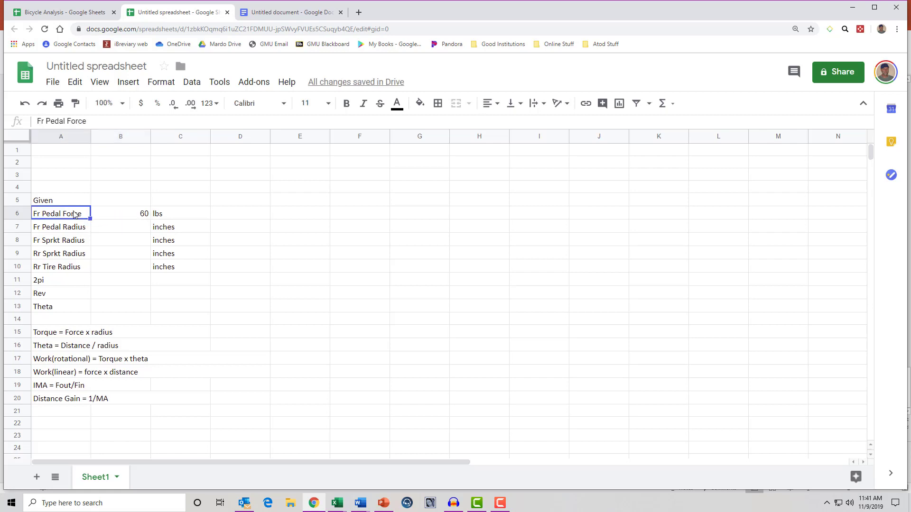
pyautogui.click(119, 214)
pyautogui.click(172, 218)
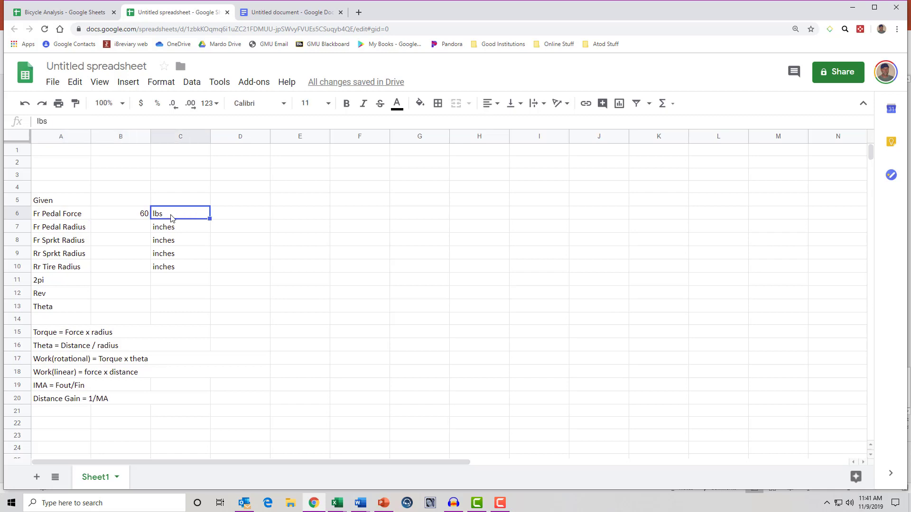
pyautogui.click(134, 218)
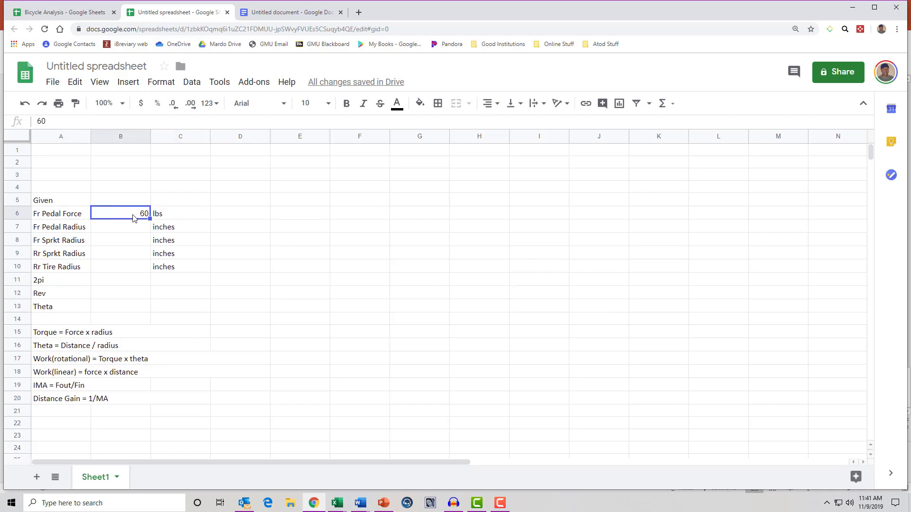
pyautogui.click(60, 120)
pyautogui.write('lbs')
pyautogui.press('Return')
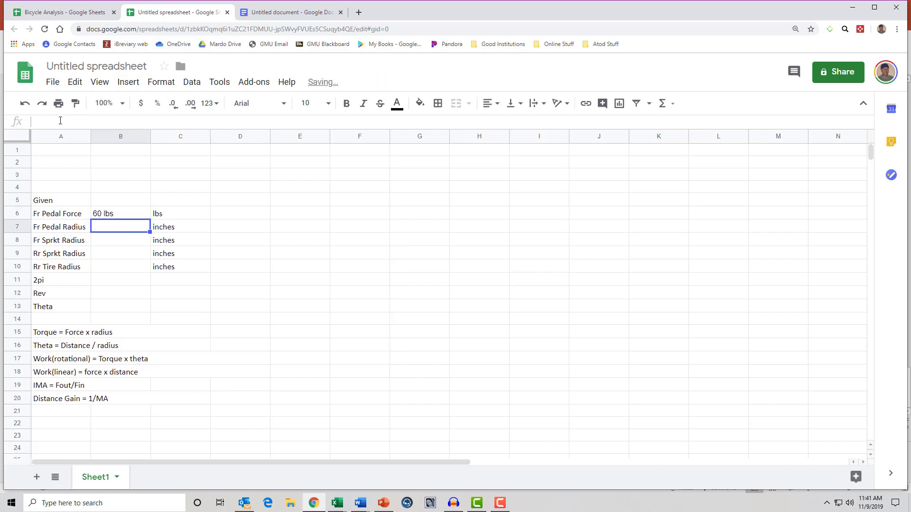
# - Replace the front pedal force entry in B6 with the plain number 60
pyautogui.press('Up')
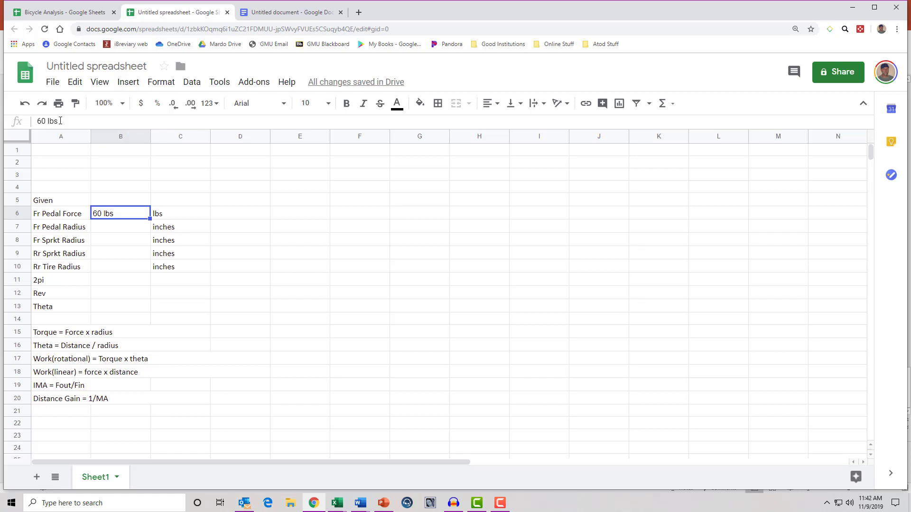
pyautogui.write('60')
pyautogui.press('Return')
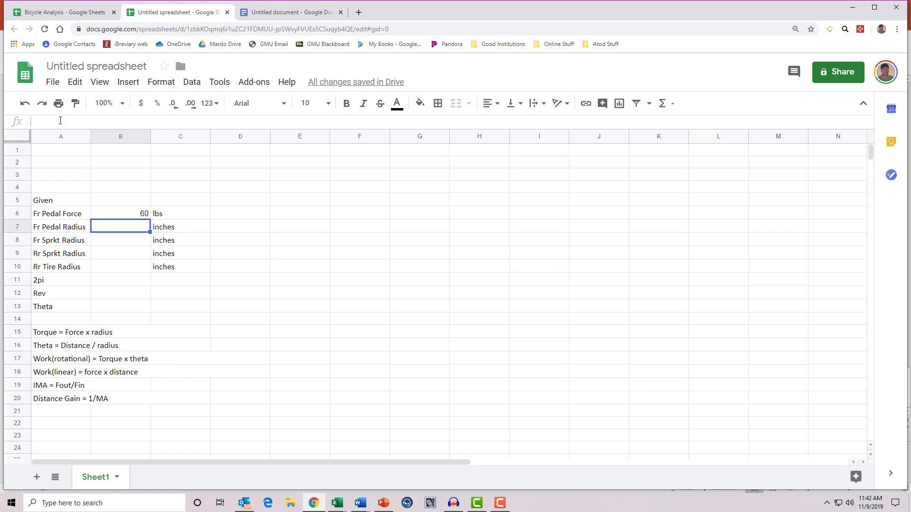
# - Enter 8 for the front pedal radius, 5 and 2 for the front and rear sprocket radii, and 14 for the rear tire radius in B7:B10
pyautogui.write('8')
pyautogui.press('Return')
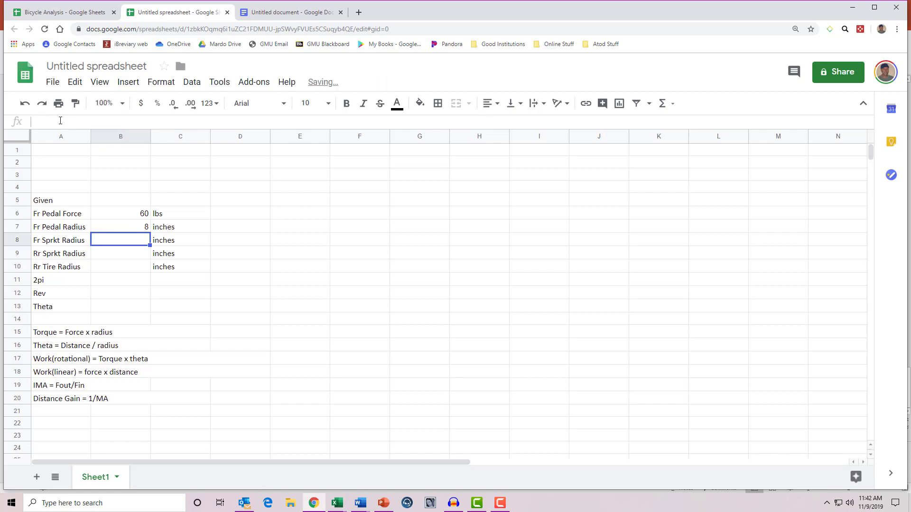
pyautogui.write('5')
pyautogui.press('Return')
pyautogui.write('2')
pyautogui.press('Return')
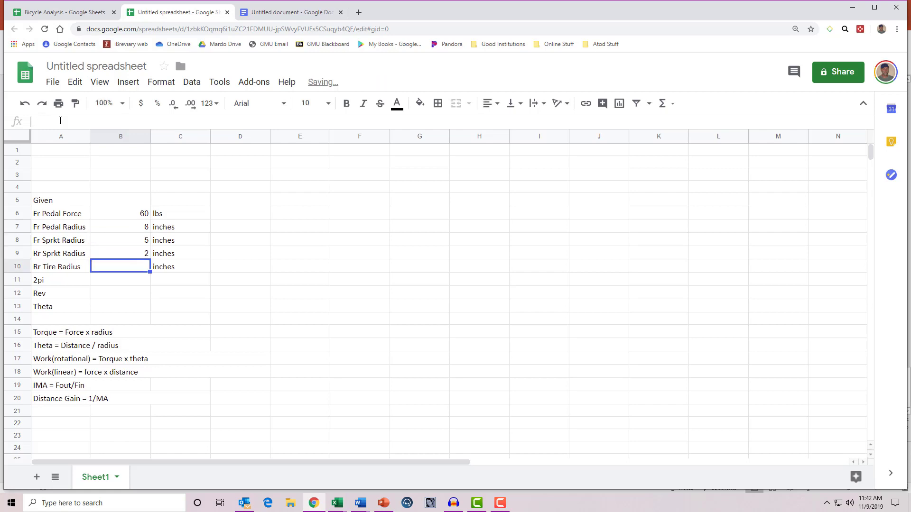
pyautogui.write('14')
pyautogui.press('Return')
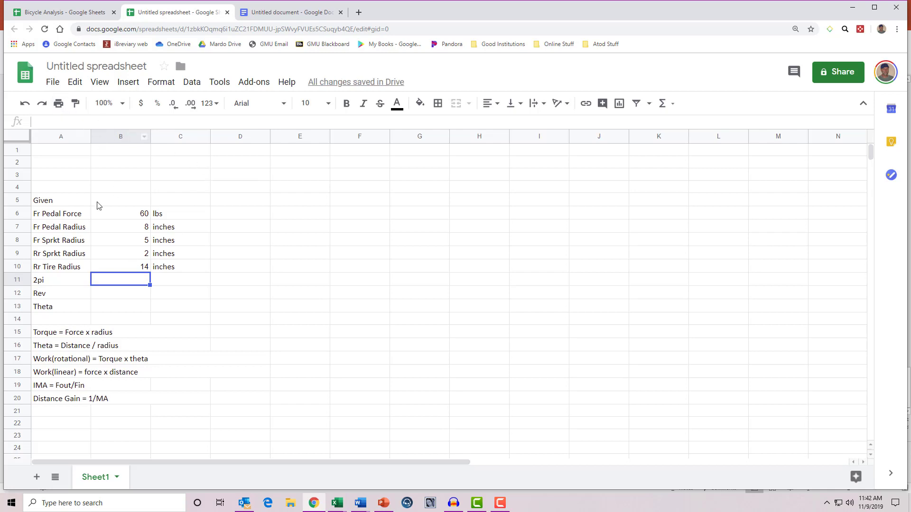
# - Calculate 2pi in B11 with =2*pi() and enter 1 for Rev in B12
pyautogui.click(71, 124)
pyautogui.write('=')
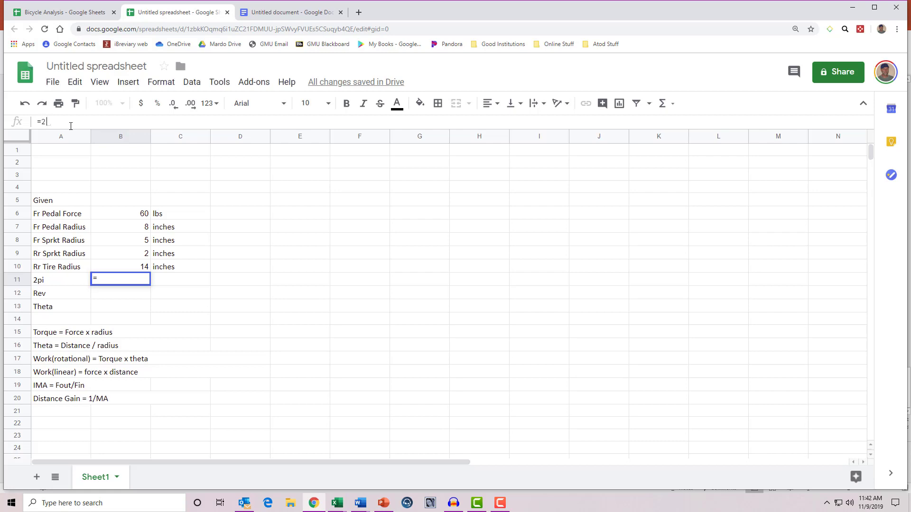
pyautogui.write('2*pi()')
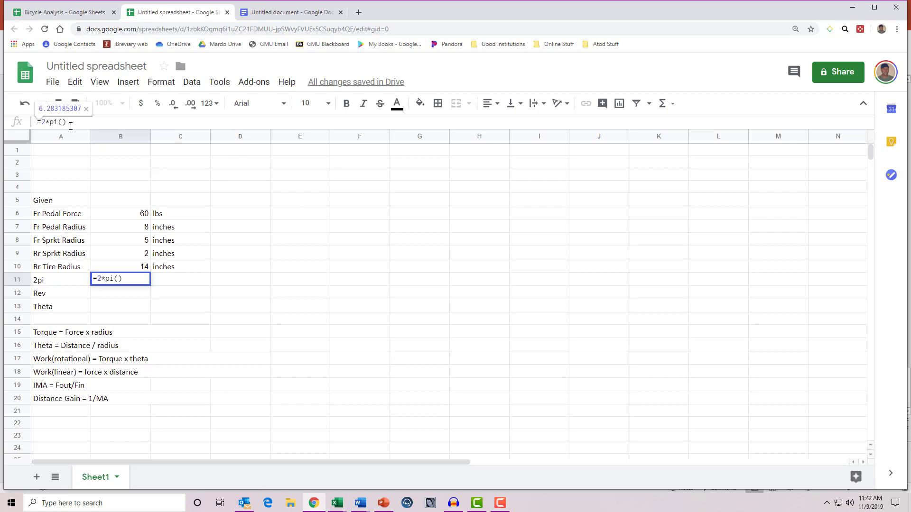
pyautogui.press('Return')
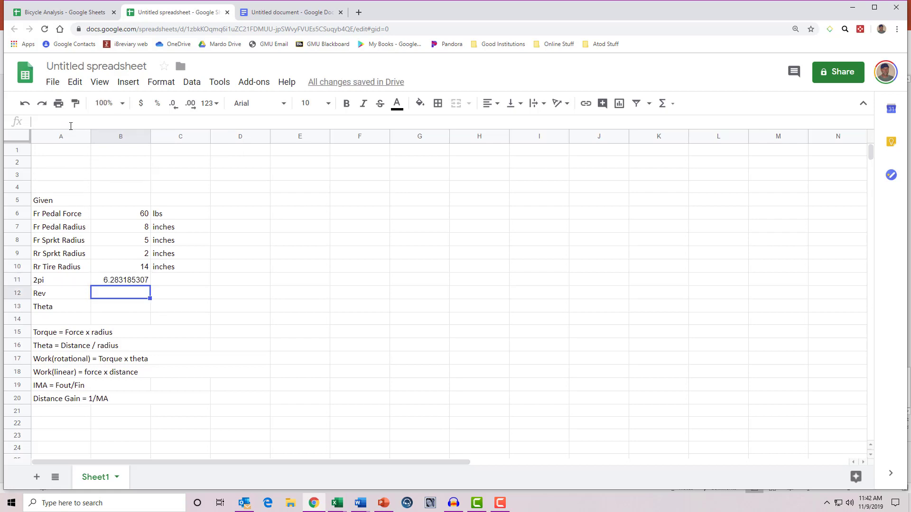
pyautogui.write('1')
pyautogui.press('Return')
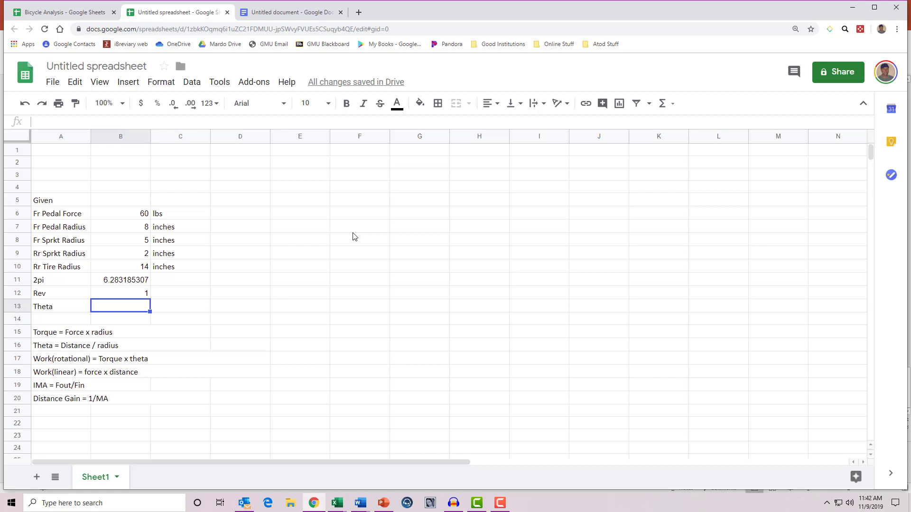
# - Calculate Theta in B13 by multiplying Rev by 2pi with the formula +B12*B11
pyautogui.write('+')
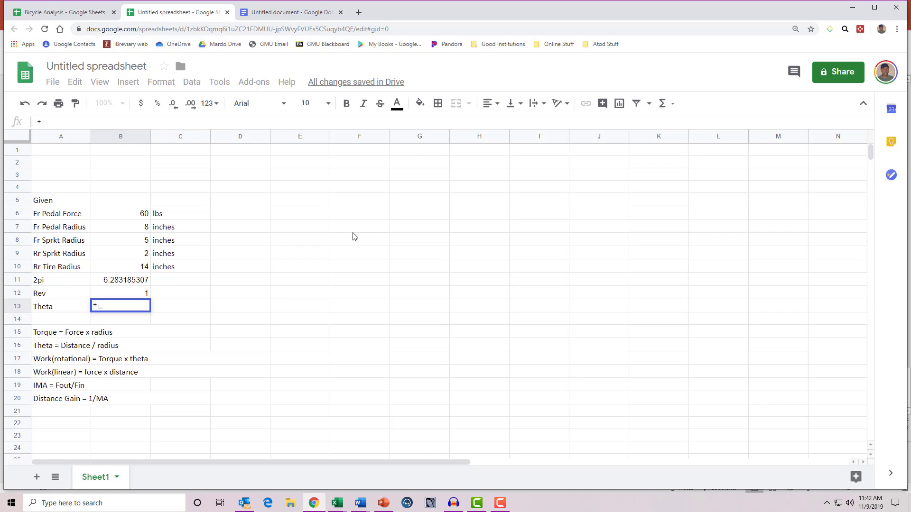
pyautogui.press('Up')
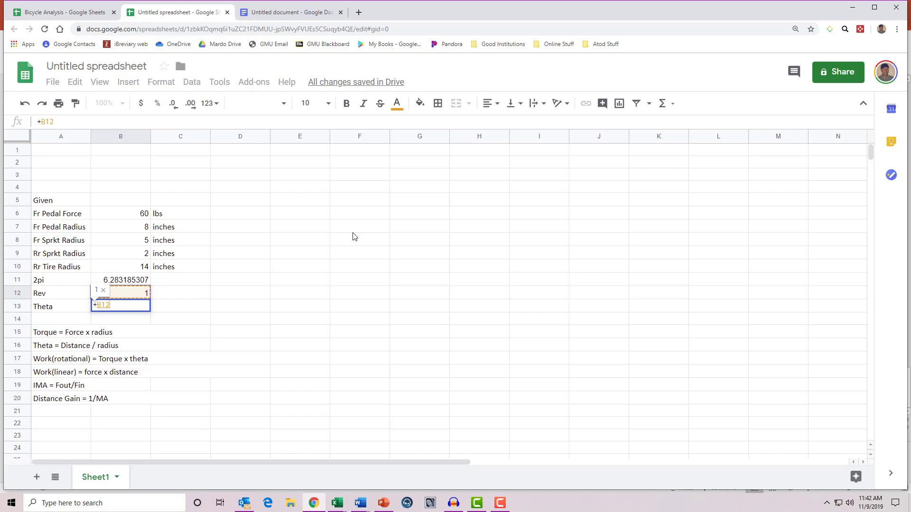
pyautogui.write('*')
pyautogui.press('Up')
pyautogui.press('Up')
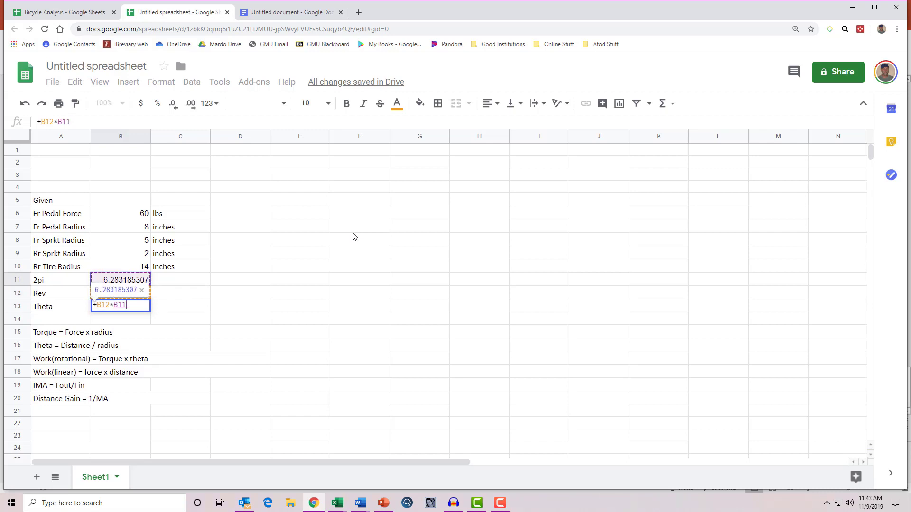
pyautogui.press('Return')
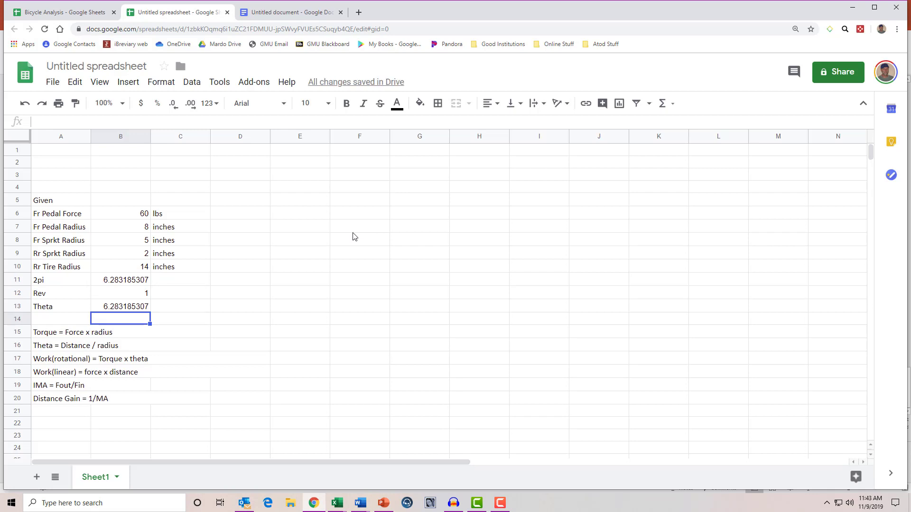
# - Reduce the 2pi, Rev and Theta values in B11:B13 to two decimal places
pyautogui.press('Up')
pyautogui.press('Up')
pyautogui.press('Up')
pyautogui.hotkey('shift', 'Down')
pyautogui.hotkey('shift', 'Down')
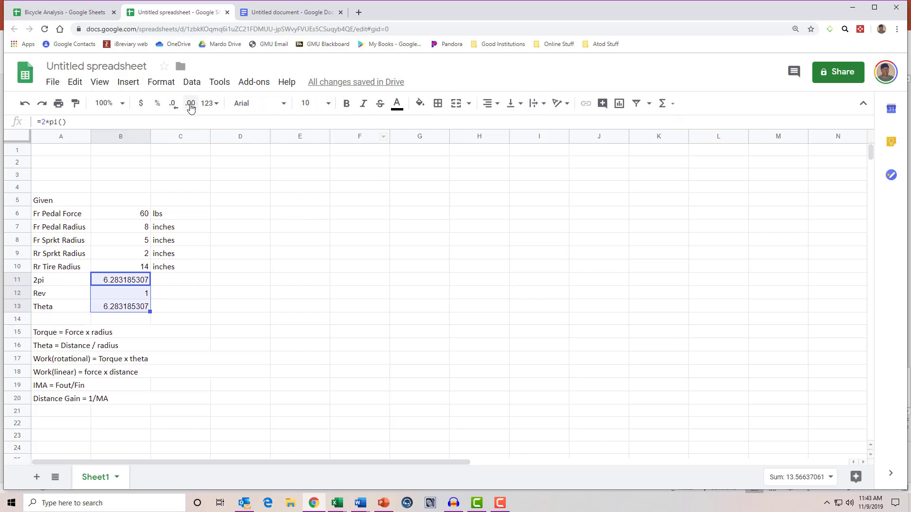
pyautogui.click(173, 109)
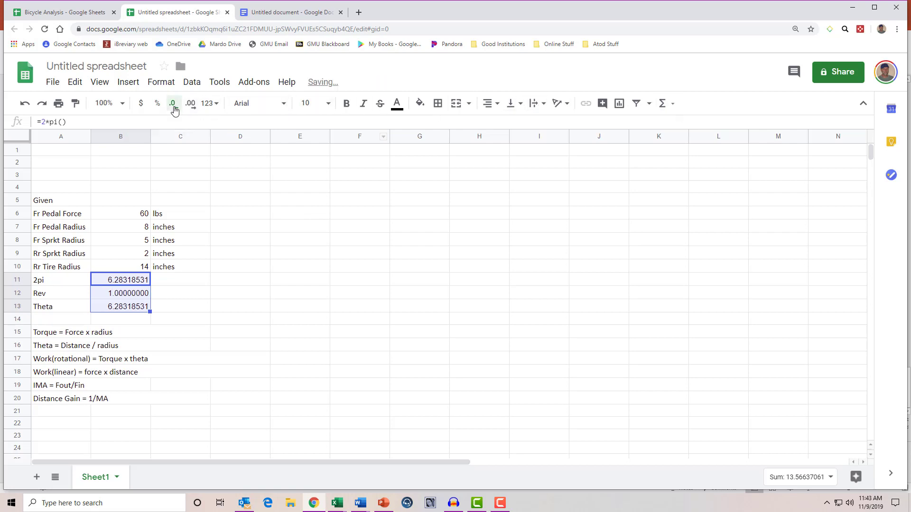
pyautogui.click(174, 109)
pyautogui.click(174, 109)
pyautogui.click(174, 110)
pyautogui.click(174, 109)
pyautogui.click(174, 109)
pyautogui.click(174, 109)
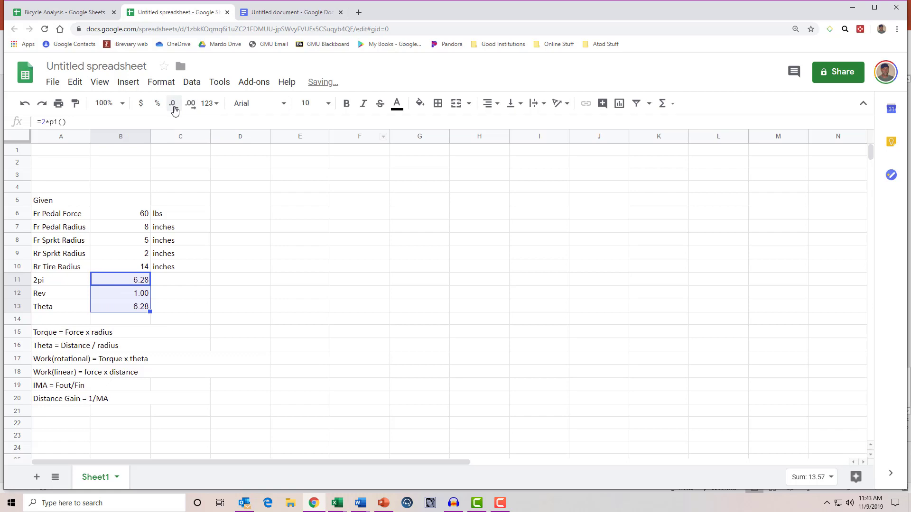
pyautogui.click(126, 293)
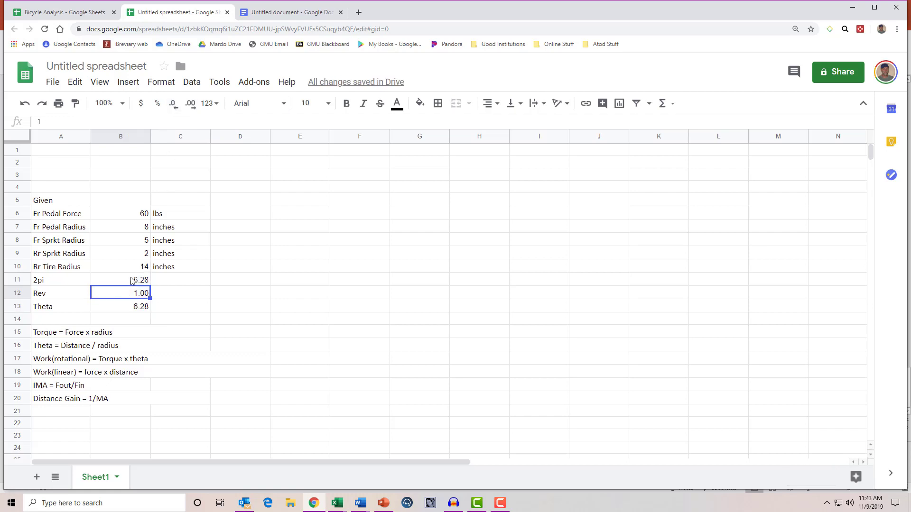
# - Show the Rev value in B12 with no decimal places and paste the copied bicycle analysis table starting at E3
pyautogui.click(175, 107)
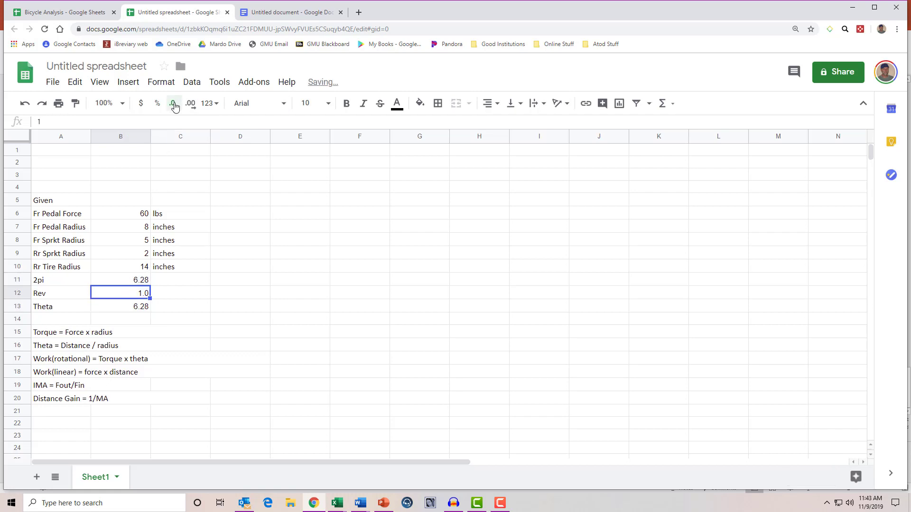
pyautogui.click(175, 107)
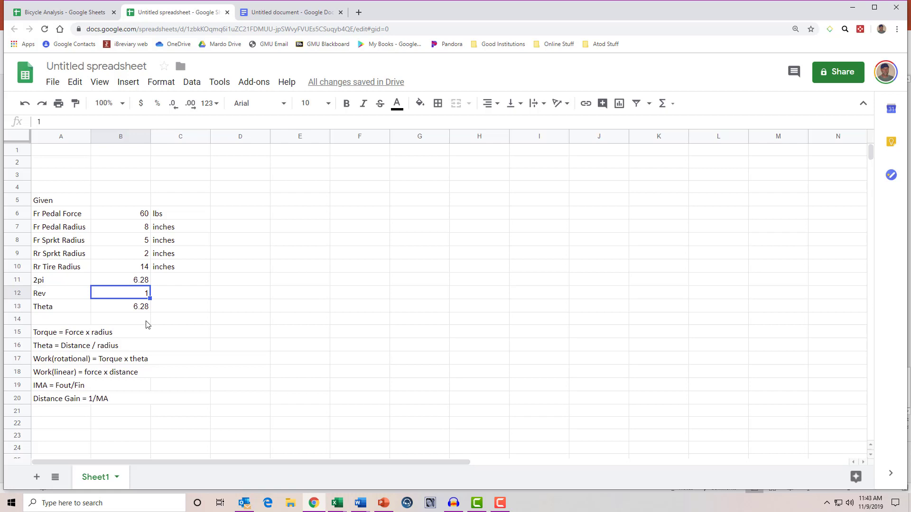
pyautogui.hotkey('ctrl', 'v')
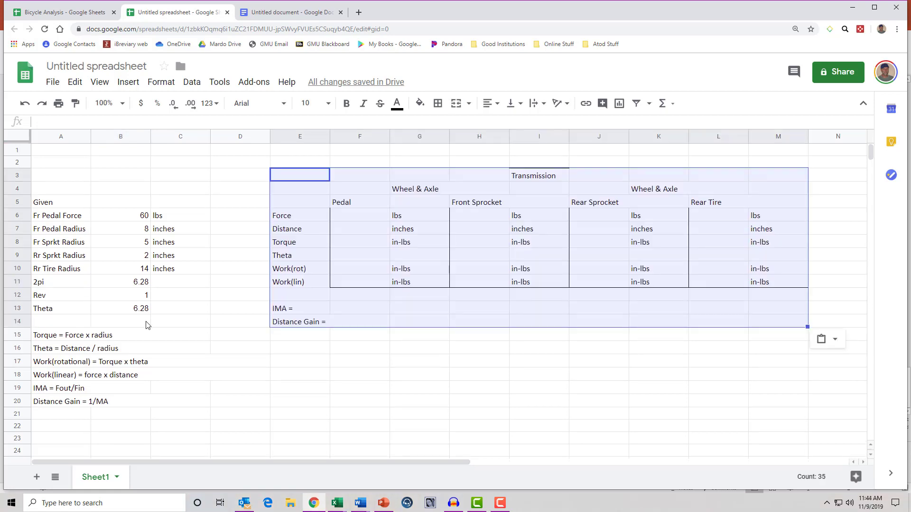
# - Examine the pasted table's Force row label and its Pedal, Front Sprocket, Rear Sprocket, Rear Tire, Wheel & Axle and Transmission headings
pyautogui.click(296, 178)
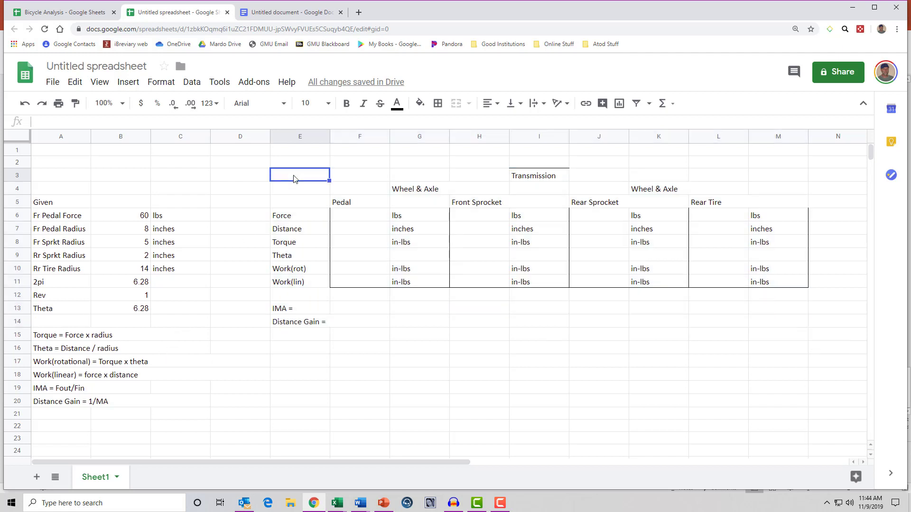
pyautogui.click(286, 219)
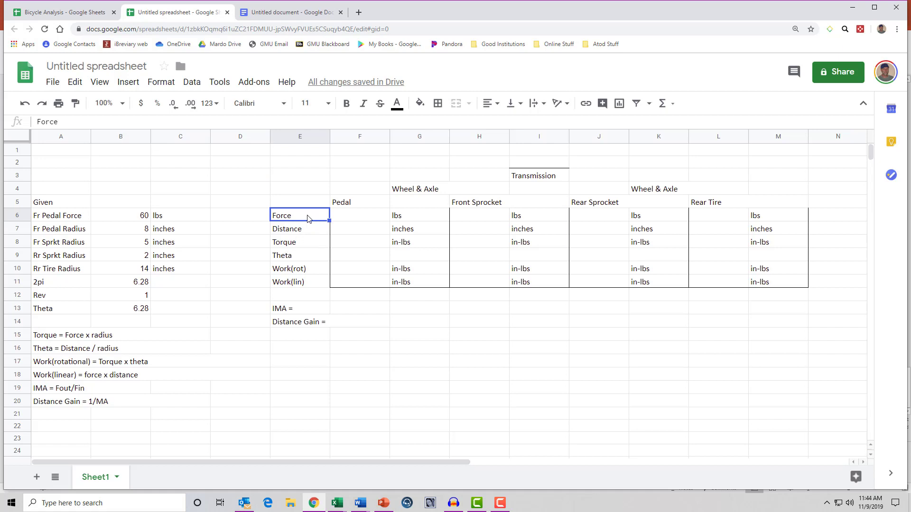
pyautogui.click(345, 206)
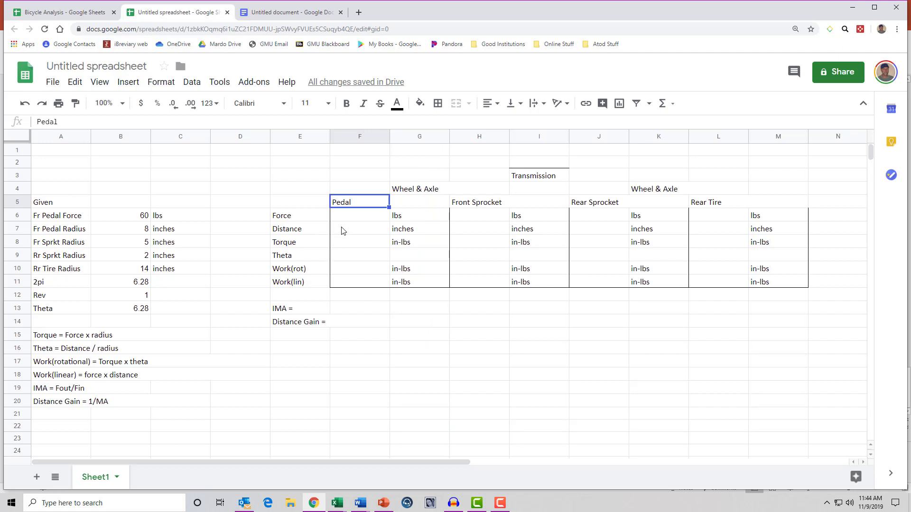
pyautogui.click(354, 219)
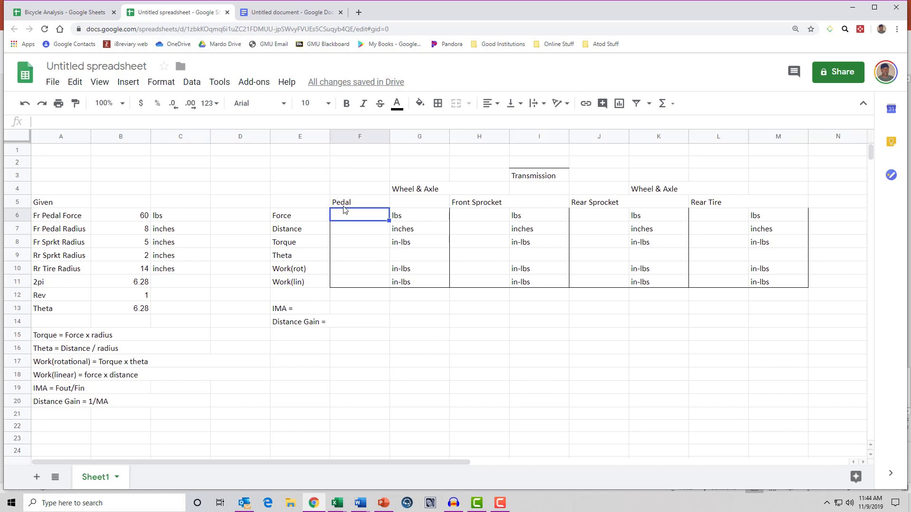
pyautogui.click(427, 192)
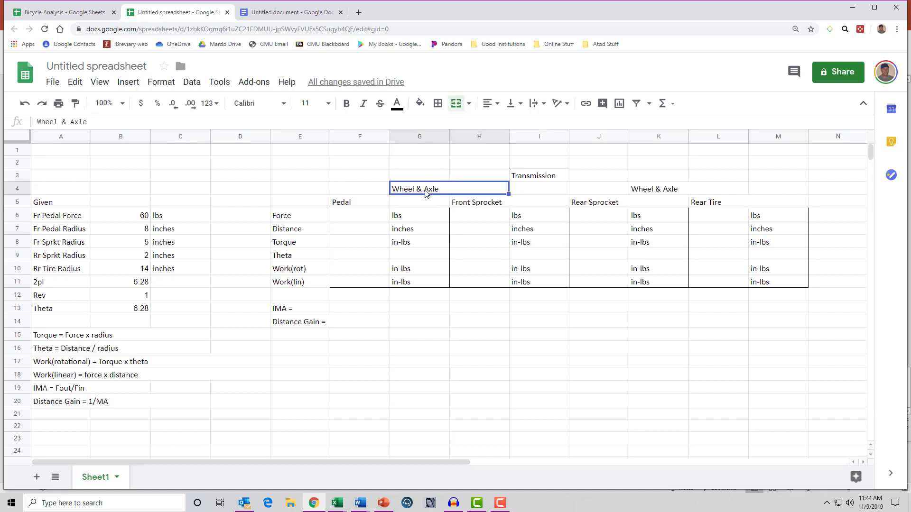
pyautogui.click(478, 205)
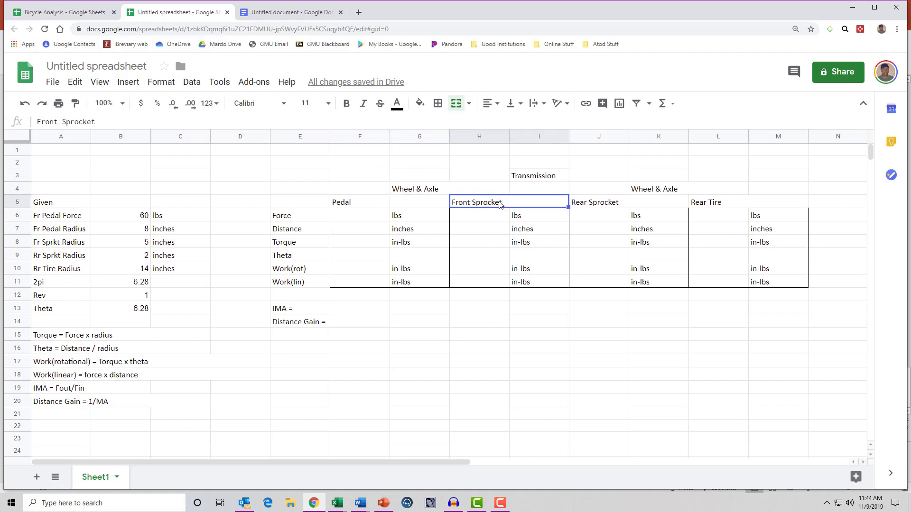
pyautogui.click(600, 204)
pyautogui.click(535, 179)
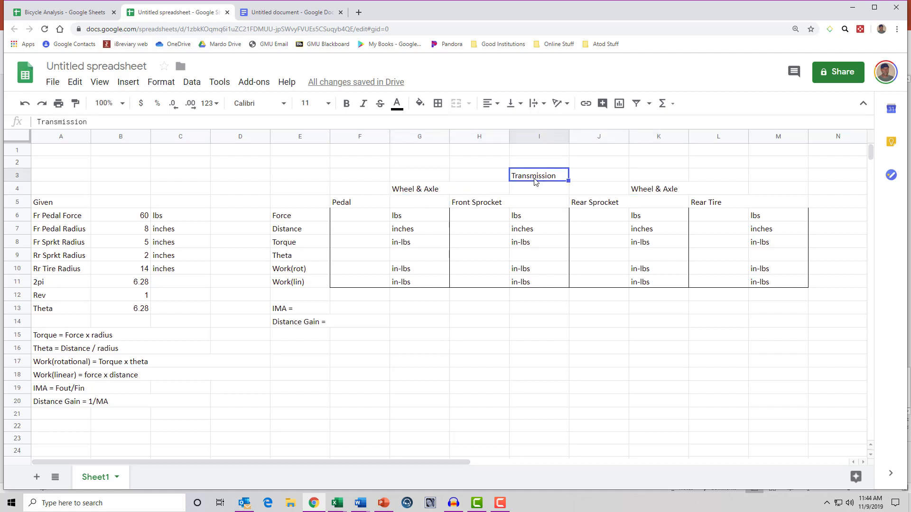
pyautogui.click(588, 205)
pyautogui.click(723, 207)
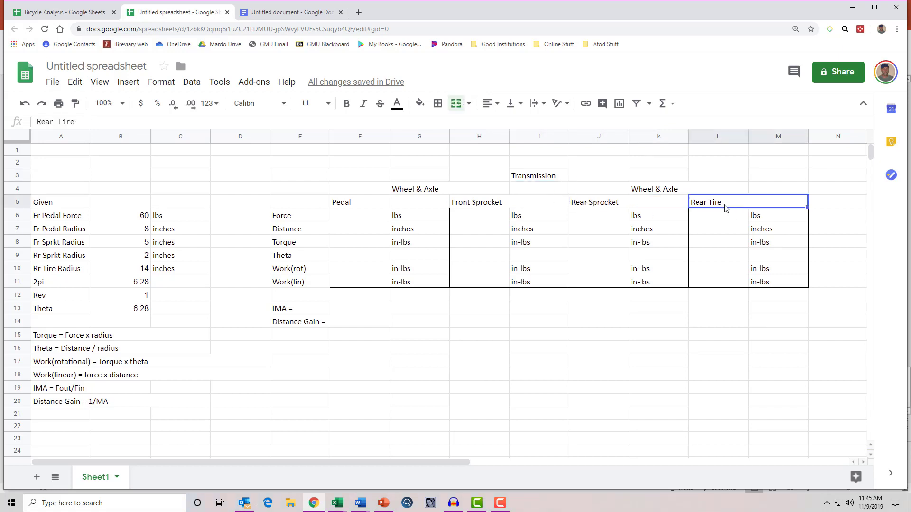
pyautogui.click(660, 192)
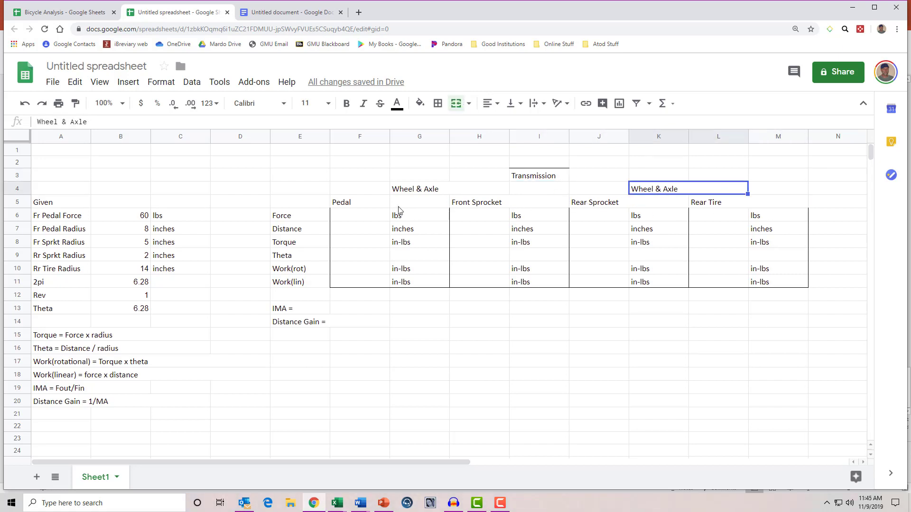
# - Link the pedal Force in F6 to the given front pedal force with the formula +B6
pyautogui.click(361, 221)
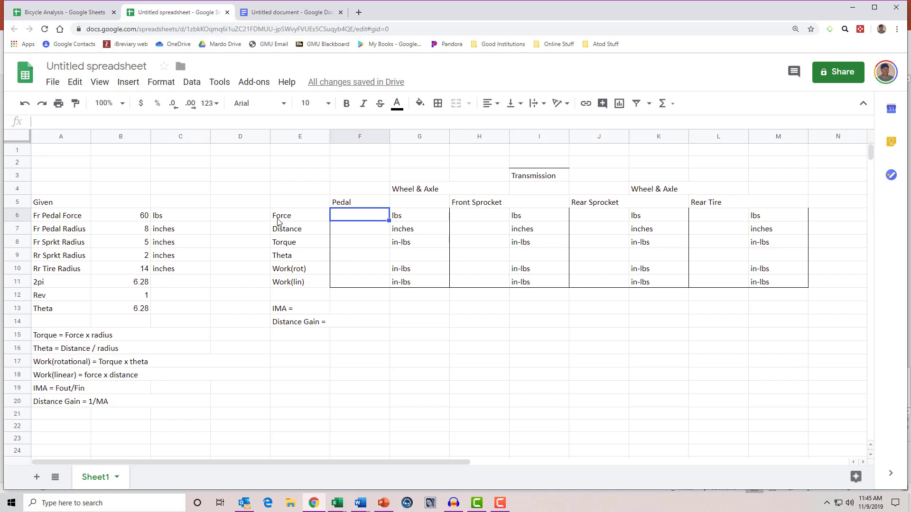
pyautogui.write('+')
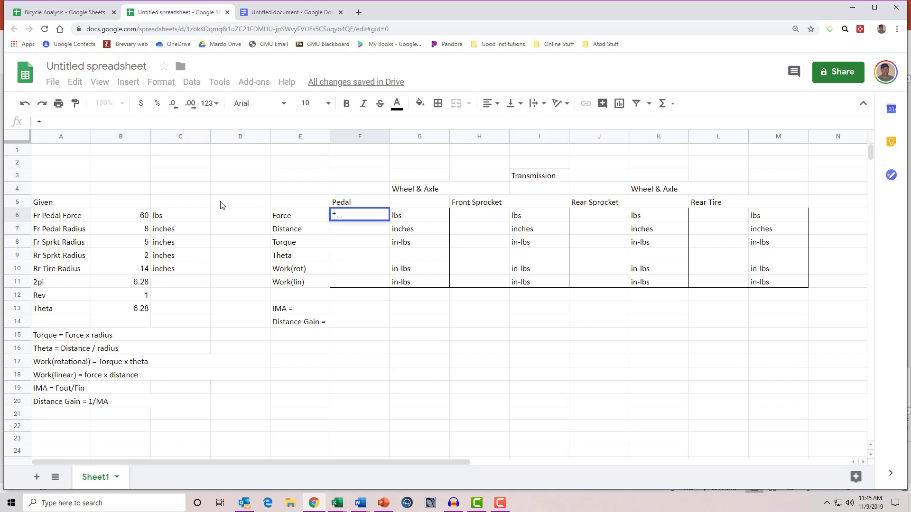
pyautogui.click(127, 217)
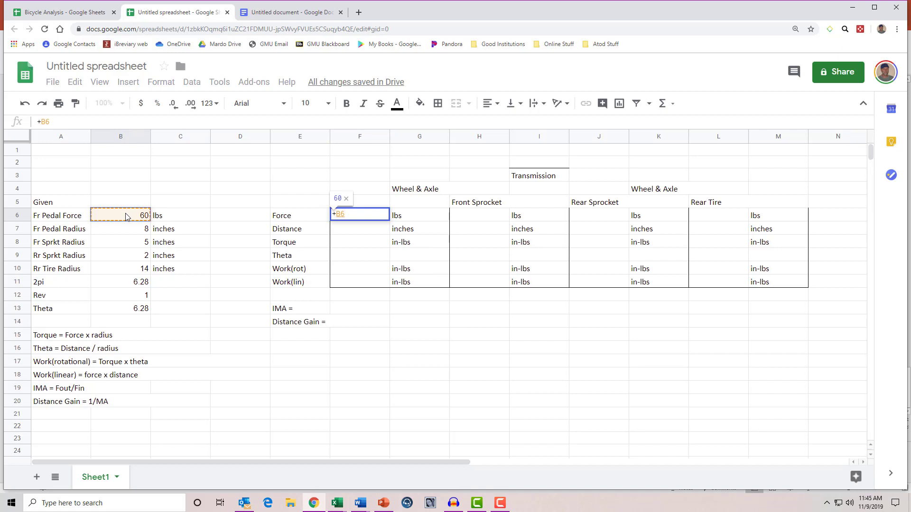
pyautogui.press('Return')
# - Test the link by setting the front pedal force in B6 to 30 and back to 60, and check the formula in F6
pyautogui.click(127, 217)
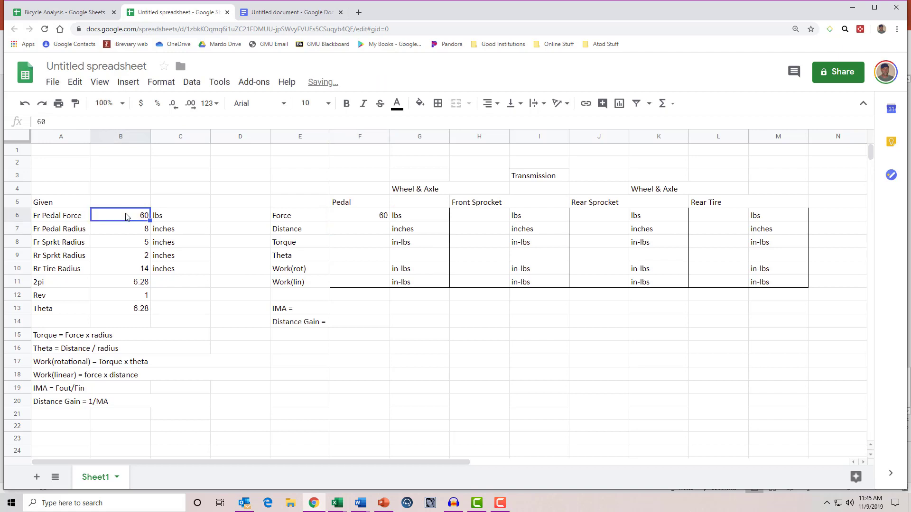
pyautogui.write('30')
pyautogui.press('Return')
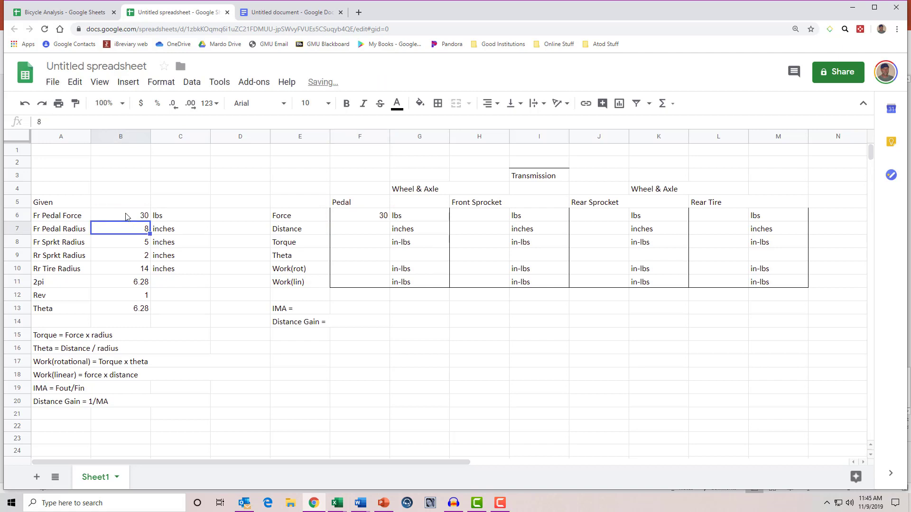
pyautogui.click(127, 216)
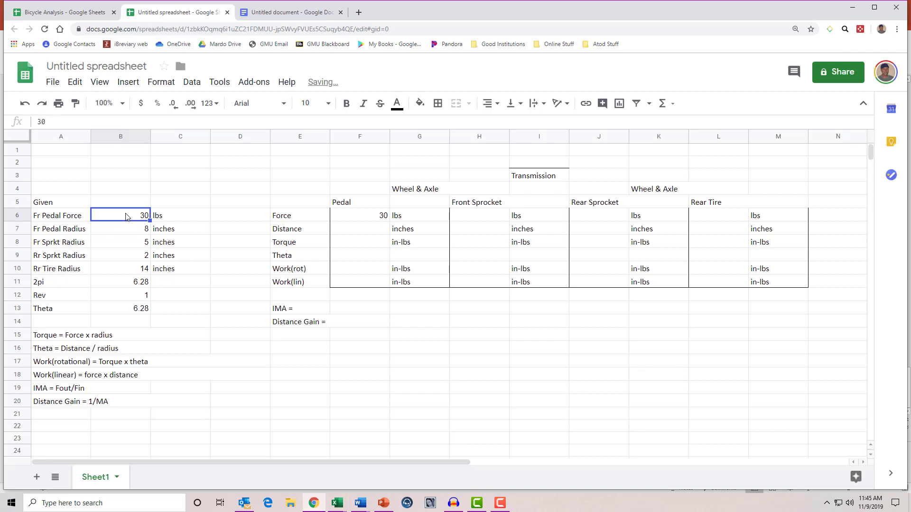
pyautogui.write('60')
pyautogui.press('Return')
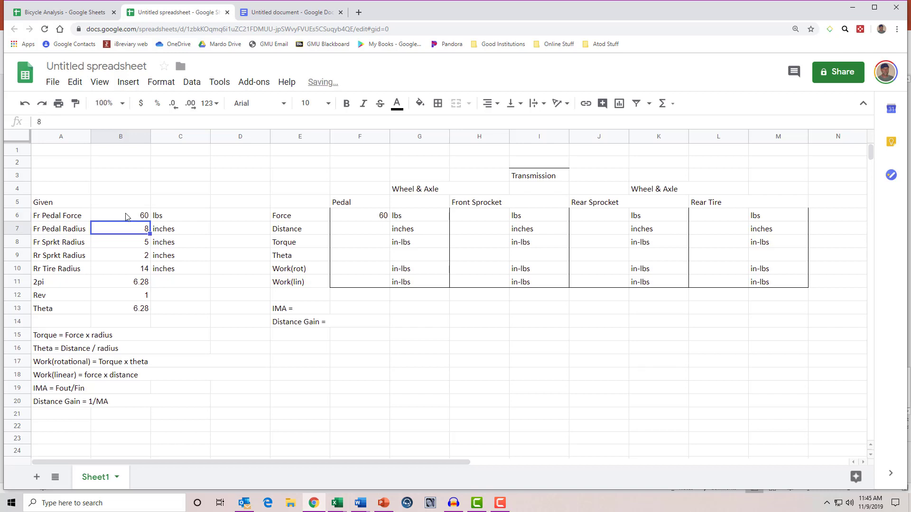
pyautogui.press('Right')
pyautogui.press('Right')
pyautogui.press('Right')
pyautogui.press('Right')
pyautogui.press('Up')
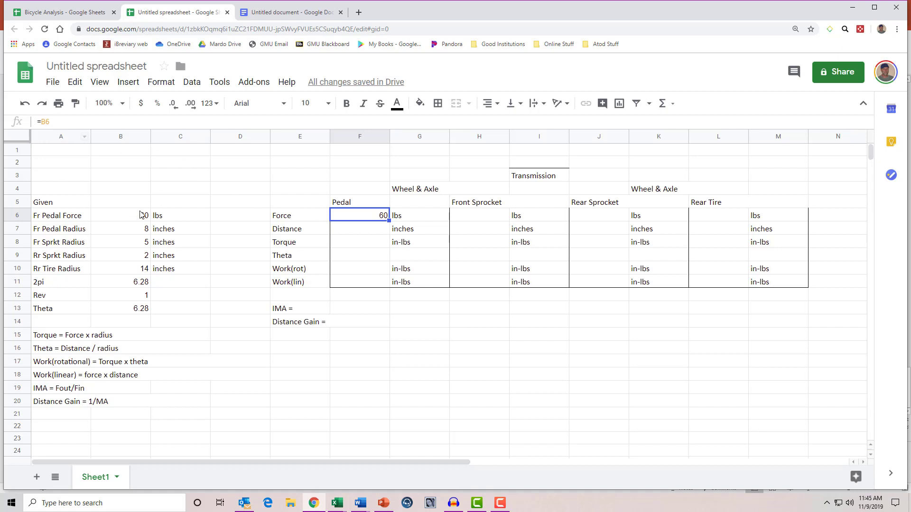
# - Calculate the pedal Distance in F7 by multiplying Theta by the front pedal radius with the formula +B13*B7
pyautogui.click(347, 233)
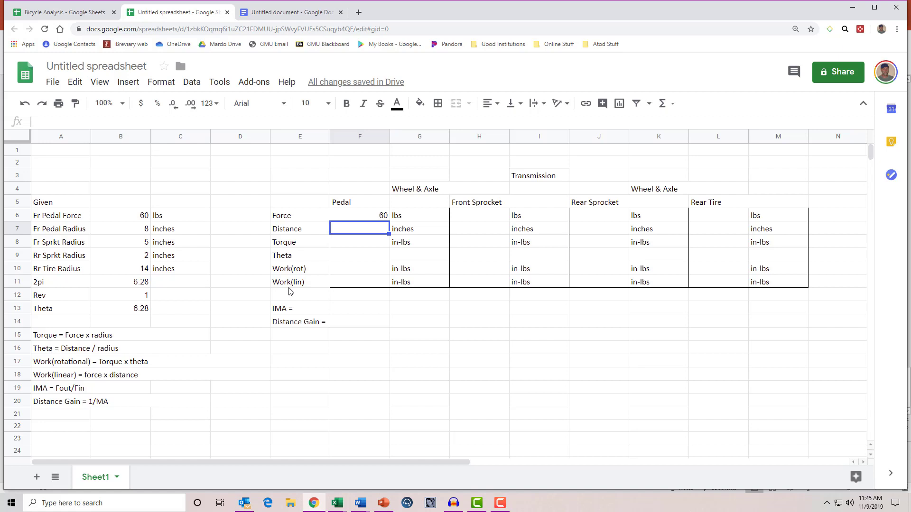
pyautogui.write('+')
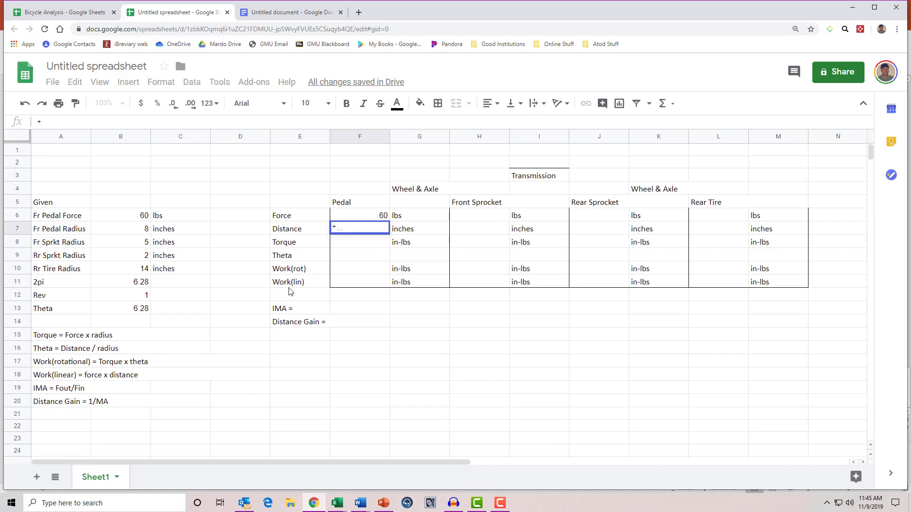
pyautogui.press('Left')
pyautogui.press('Left')
pyautogui.press('Left')
pyautogui.press('Left')
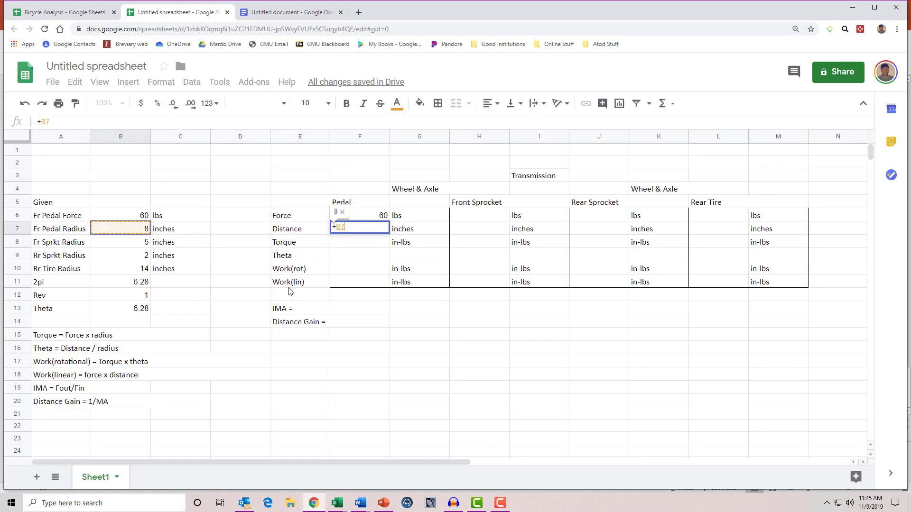
pyautogui.press('Down')
pyautogui.press('Down')
pyautogui.press('Down')
pyautogui.press('Down')
pyautogui.press('Down')
pyautogui.press('Down')
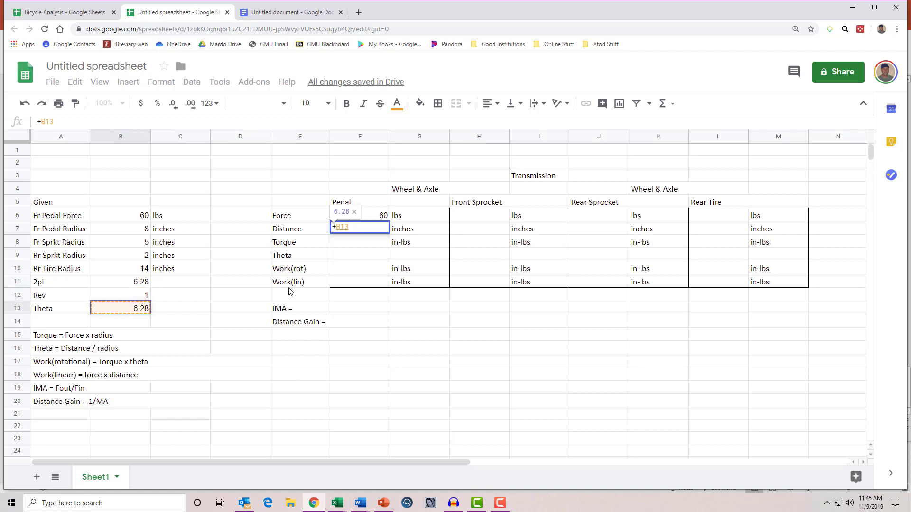
pyautogui.write('*')
pyautogui.press('Up')
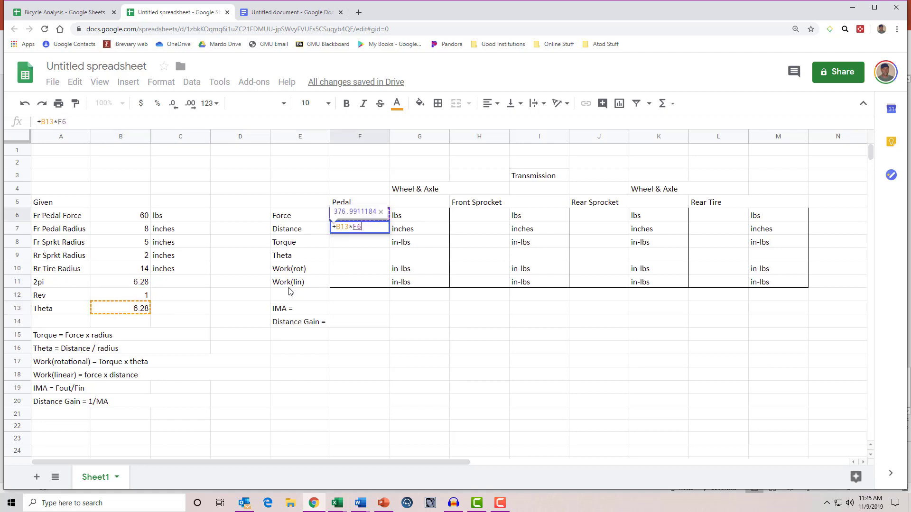
pyautogui.press('Up')
pyautogui.press('Down')
pyautogui.press('Left')
pyautogui.press('Left')
pyautogui.press('Left')
pyautogui.press('Left')
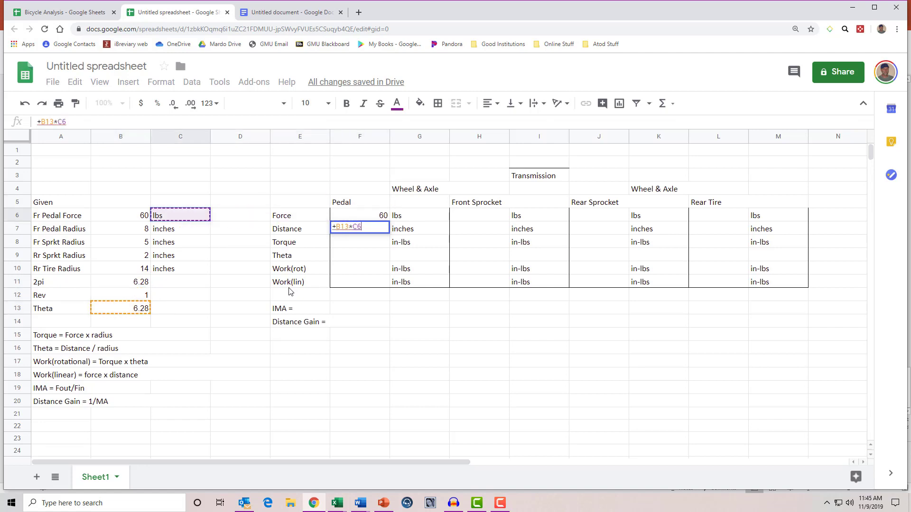
pyautogui.press('Down')
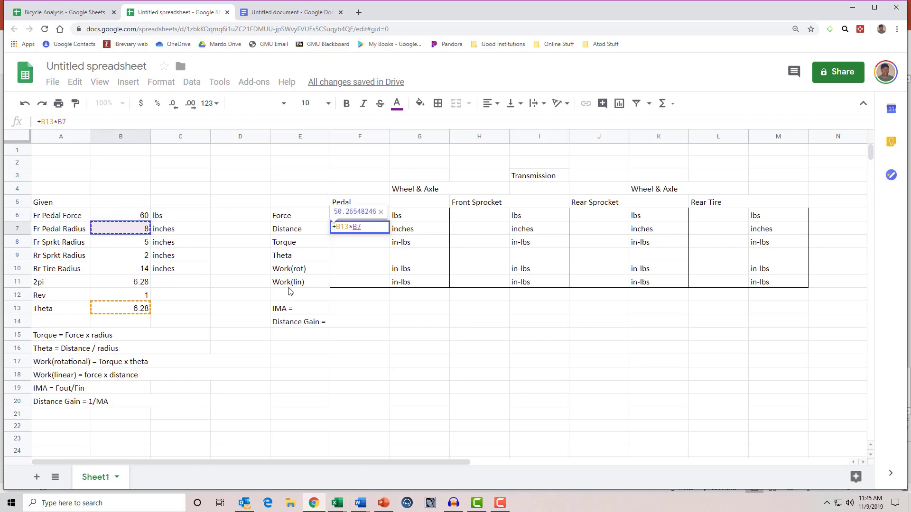
pyautogui.press('Return')
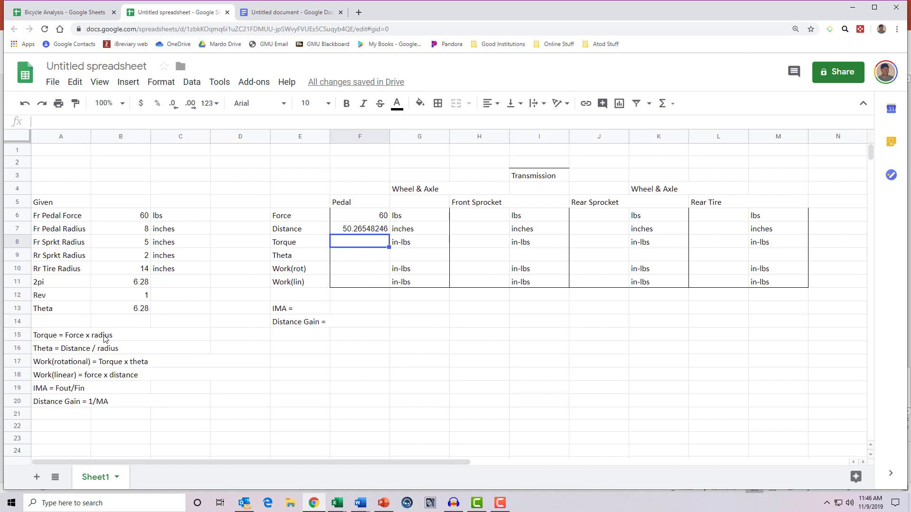
# - Calculate the pedal Torque in F8 by multiplying the pedal force by the front pedal radius with the formula +F6*B7
pyautogui.write('+')
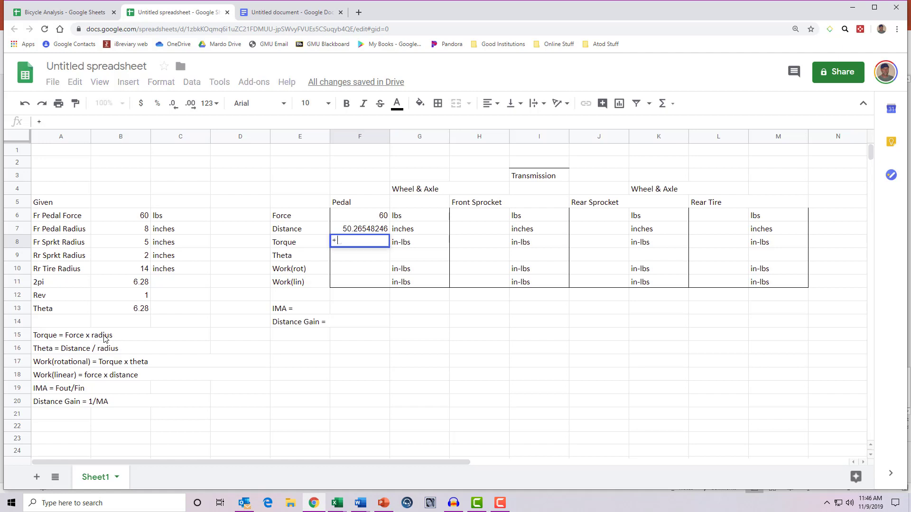
pyautogui.press('Up')
pyautogui.press('Up')
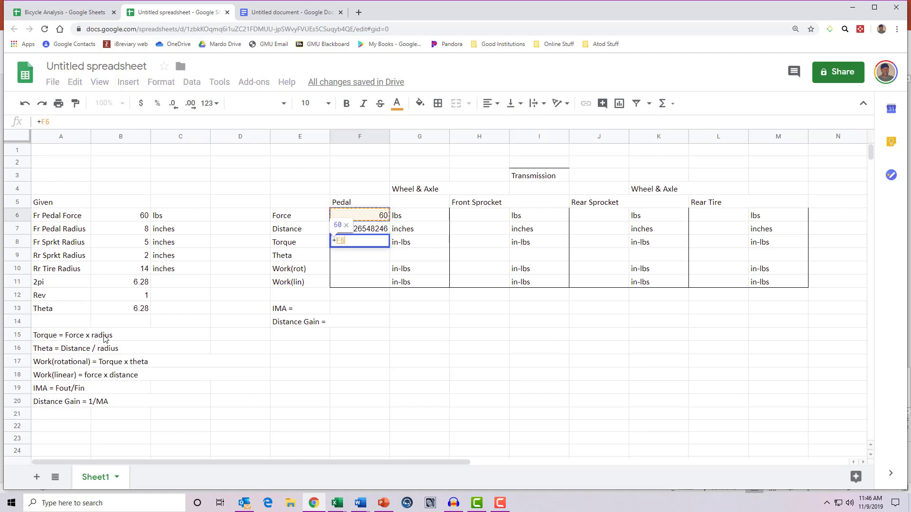
pyautogui.write('*')
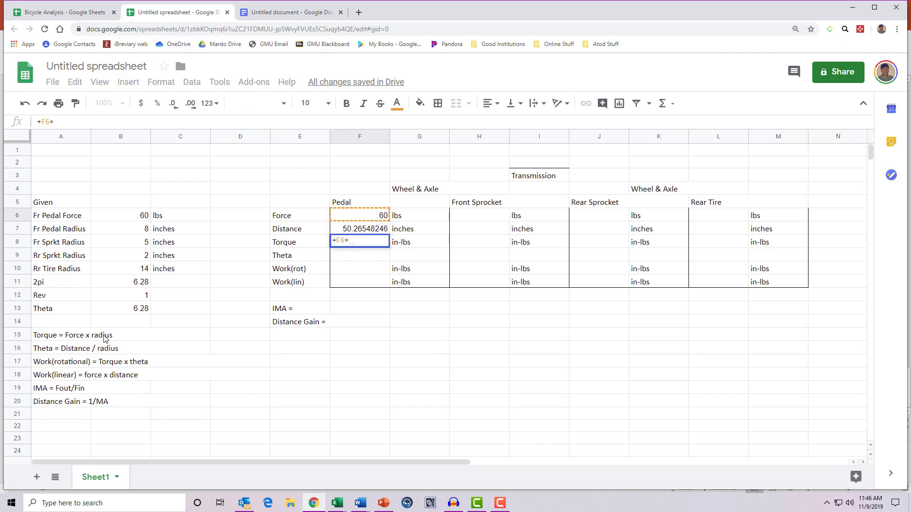
pyautogui.press('Left')
pyautogui.press('Left')
pyautogui.press('Left')
pyautogui.press('Left')
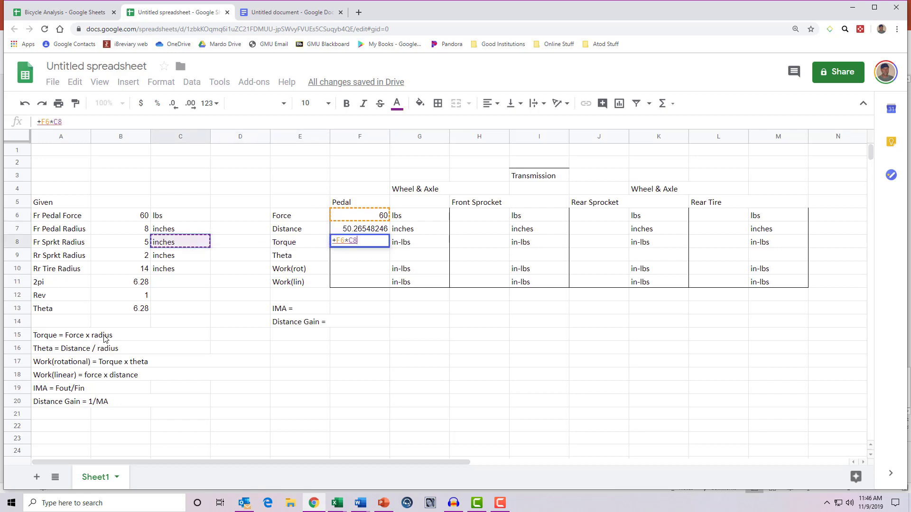
pyautogui.press('Up')
pyautogui.press('Return')
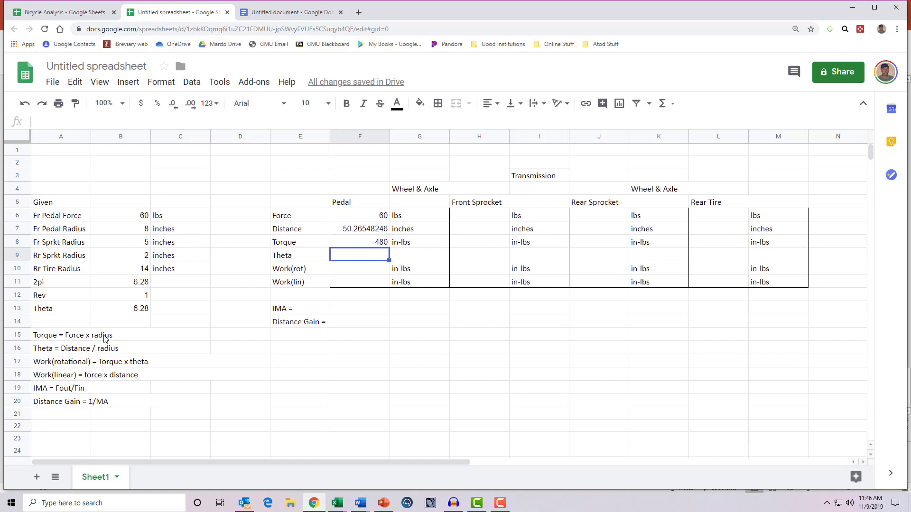
# - Link the pedal Theta in F9 to the given Theta with the formula +B13
pyautogui.click(121, 310)
pyautogui.click(357, 259)
pyautogui.write('+')
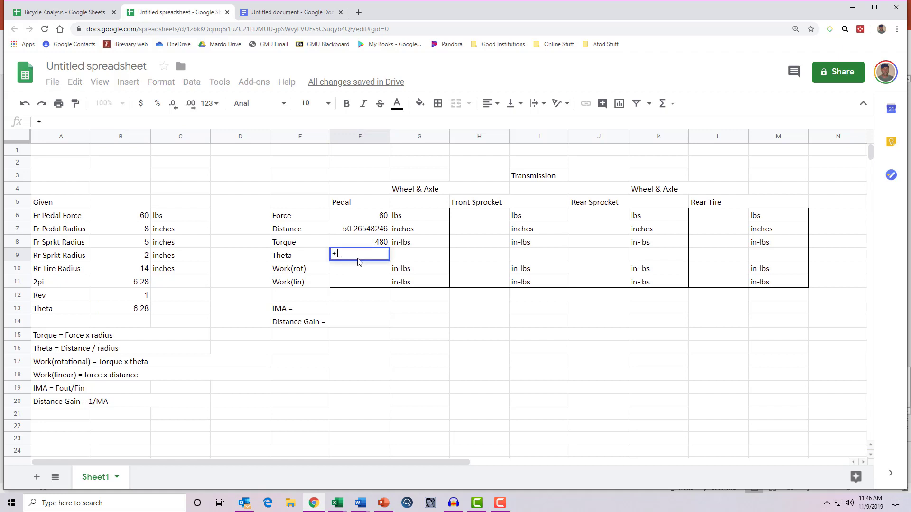
pyautogui.press('Left')
pyautogui.press('Left')
pyautogui.press('Left')
pyautogui.press('Left')
pyautogui.press('Down')
pyautogui.press('Down')
pyautogui.press('Down')
pyautogui.press('Down')
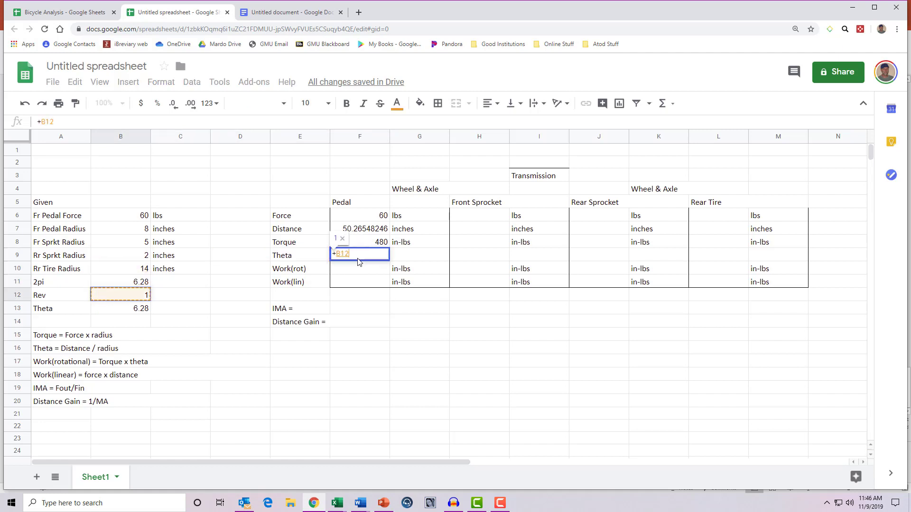
pyautogui.press('Return')
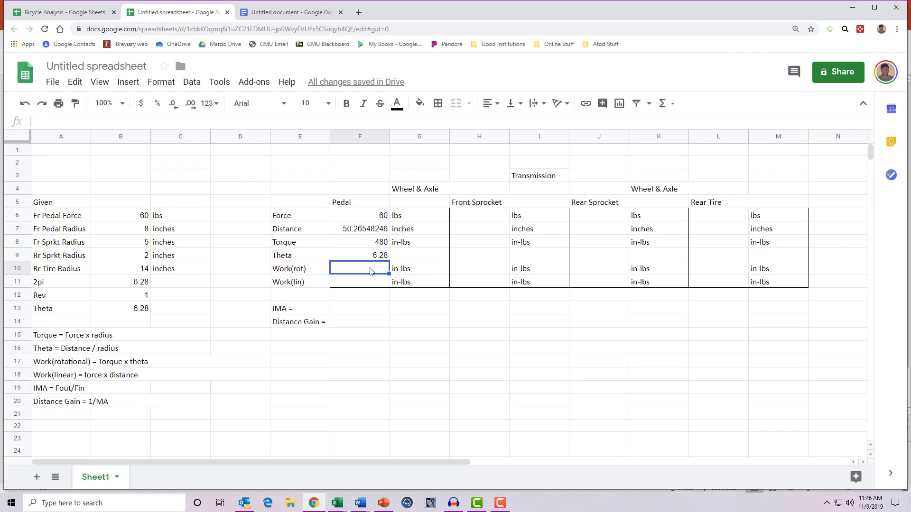
# - Calculate the pedal Work(lin) in F11 by multiplying the pedal force by its distance with the formula +F6*F7
pyautogui.press('Down')
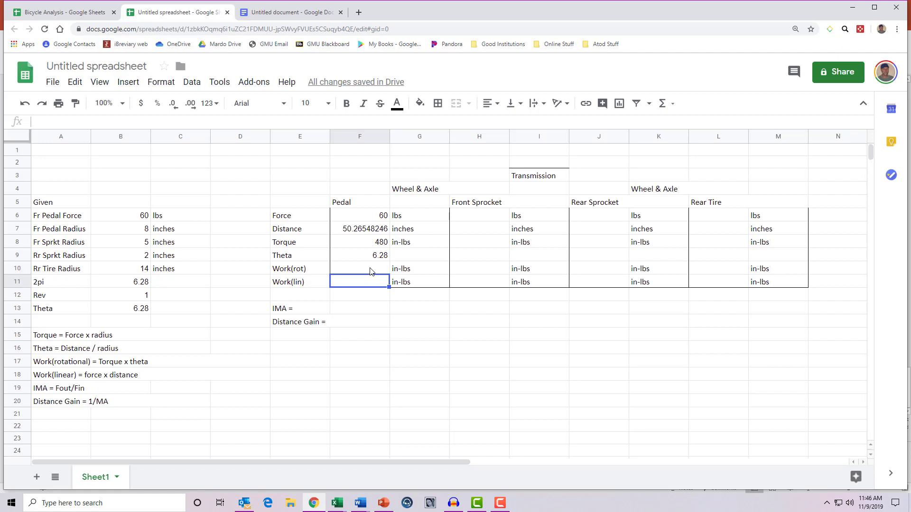
pyautogui.write('+')
pyautogui.press('Up')
pyautogui.press('Up')
pyautogui.press('Up')
pyautogui.press('Up')
pyautogui.press('Up')
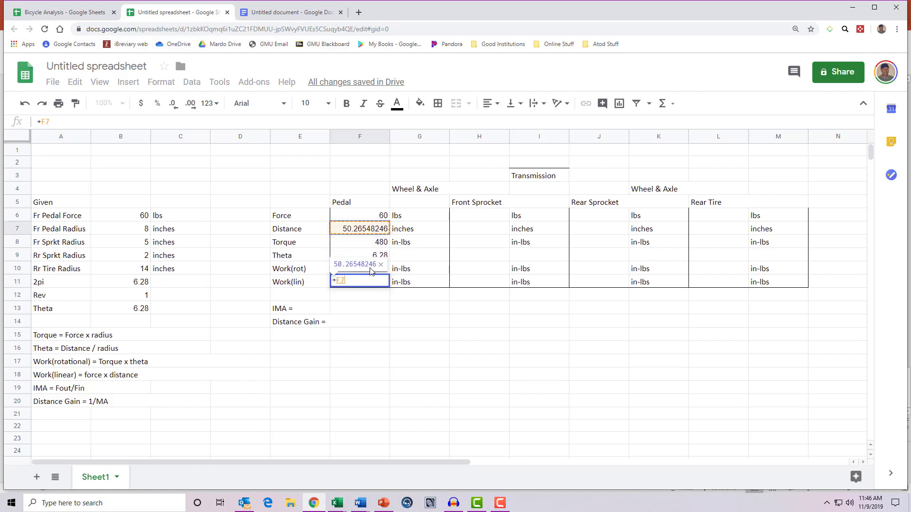
pyautogui.write('*')
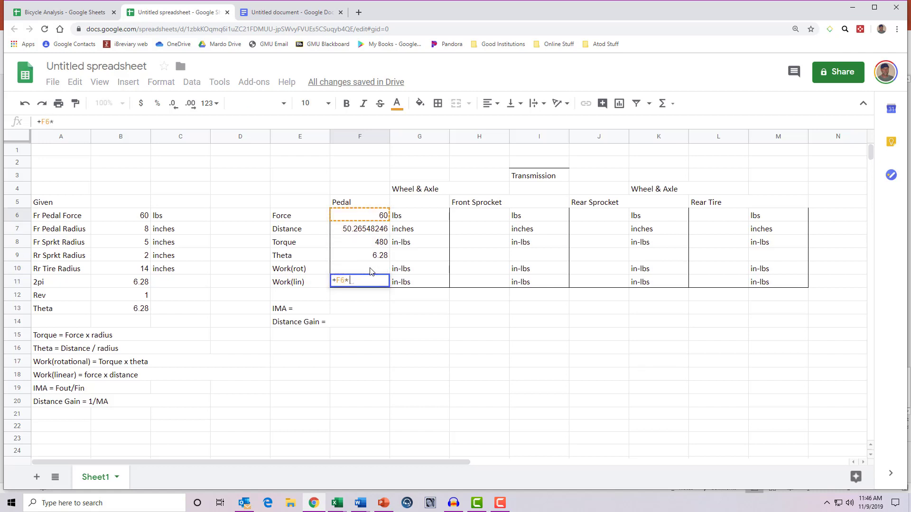
pyautogui.press('Up')
pyautogui.press('Up')
pyautogui.press('Up')
pyautogui.press('Up')
pyautogui.press('Return')
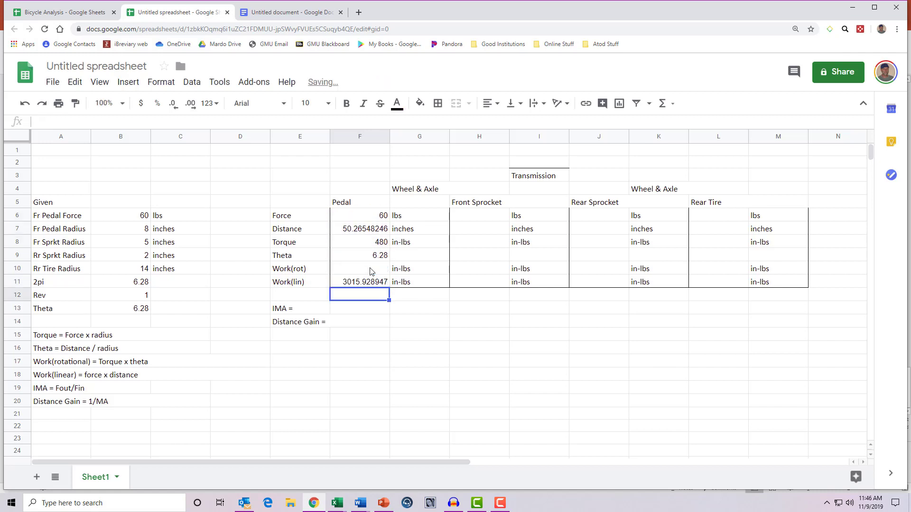
# - Calculate the pedal Work(rot) in F10 by multiplying the pedal torque by theta with the formula +F8*F9
pyautogui.press('Up')
pyautogui.press('Up')
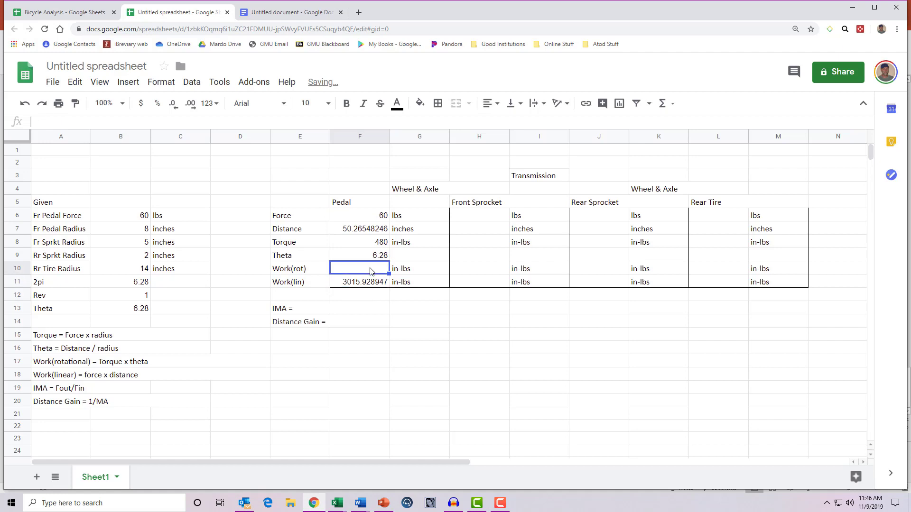
pyautogui.write('+')
pyautogui.press('Up')
pyautogui.press('Up')
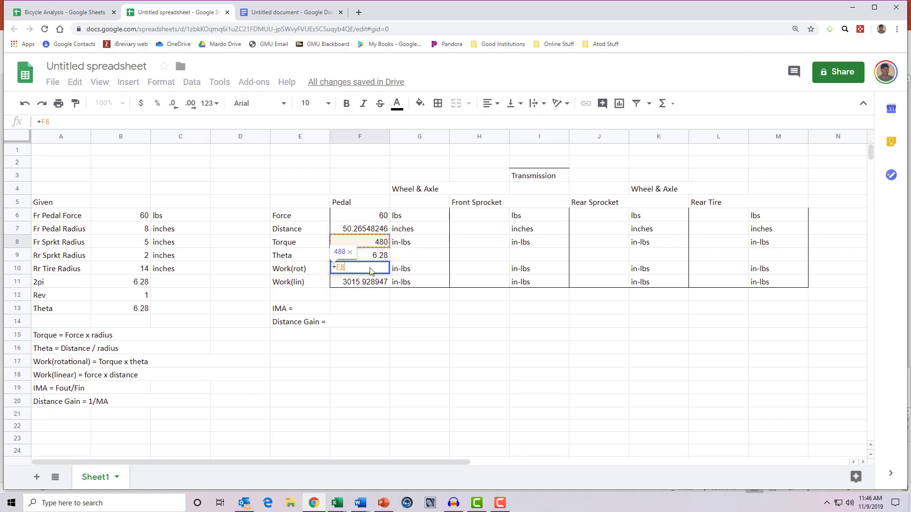
pyautogui.write('*')
pyautogui.press('Up')
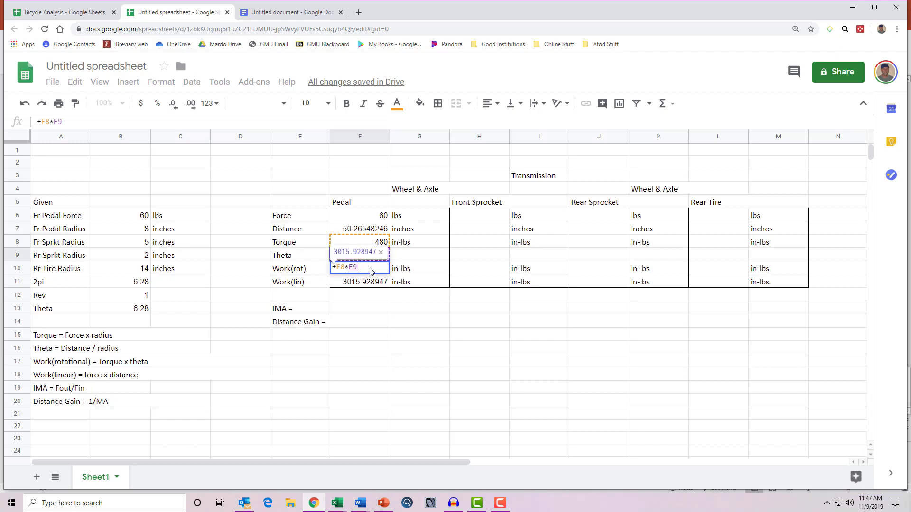
pyautogui.press('Return')
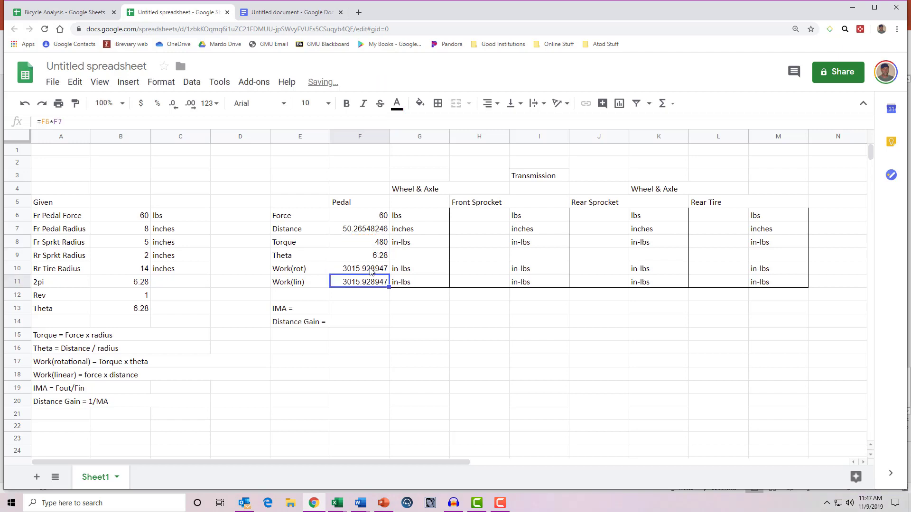
# - Reduce the pedal Distance in F7 to one decimal place
pyautogui.click(364, 233)
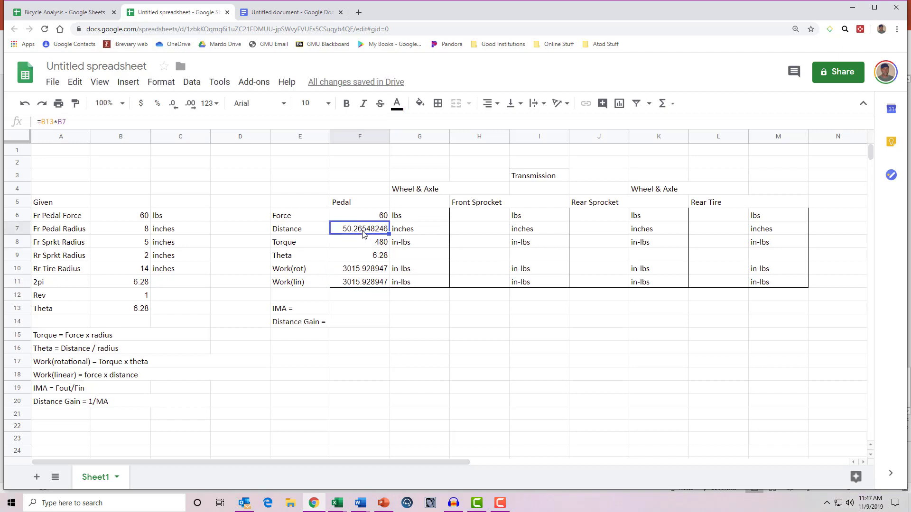
pyautogui.click(172, 104)
pyautogui.click(173, 104)
pyautogui.click(172, 104)
pyautogui.click(173, 103)
pyautogui.click(172, 103)
pyautogui.click(173, 103)
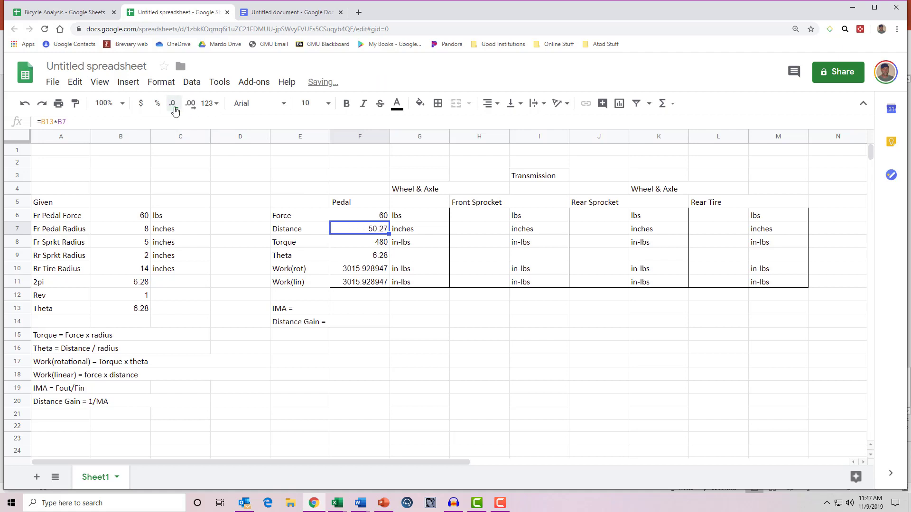
pyautogui.click(173, 103)
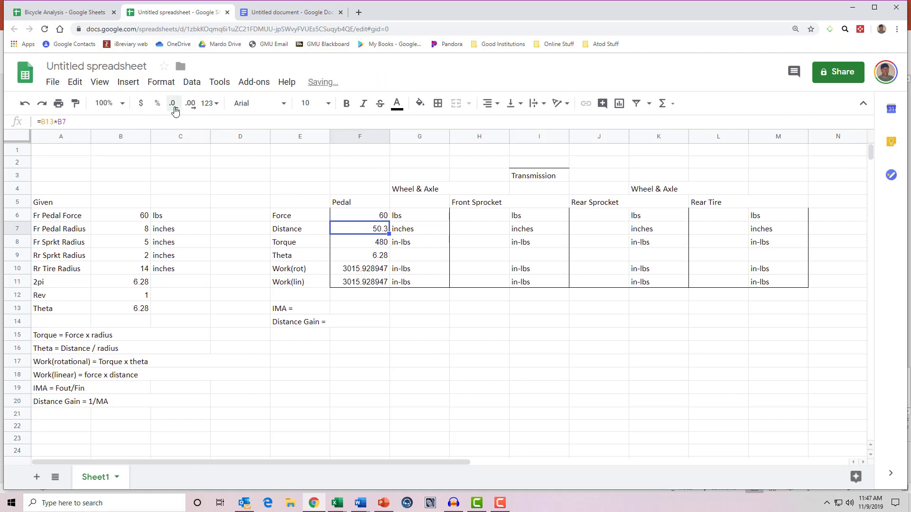
# - Reduce the pedal Work(rot) and Work(lin) values in F10:F11 to one decimal place
pyautogui.click(360, 274)
pyautogui.moveTo(360, 275); pyautogui.dragTo(361, 283)
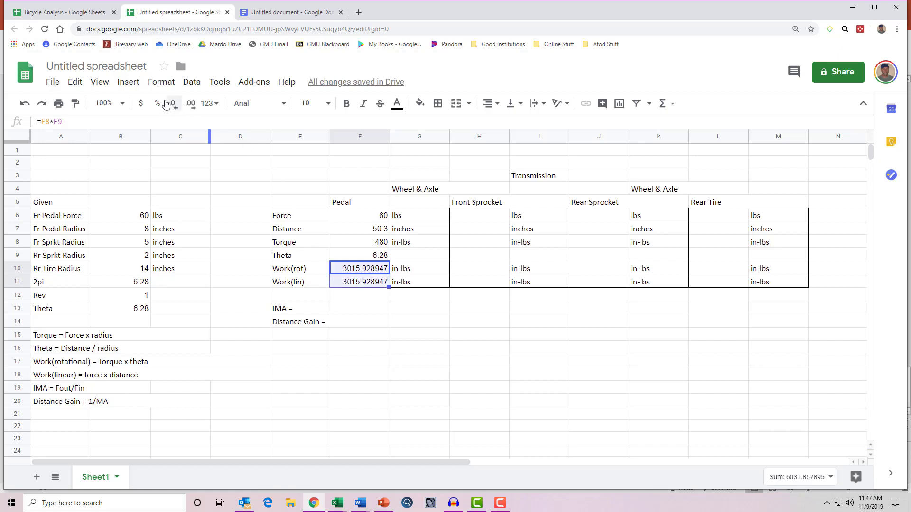
pyautogui.click(173, 104)
pyautogui.click(173, 105)
pyautogui.click(173, 104)
pyautogui.click(173, 105)
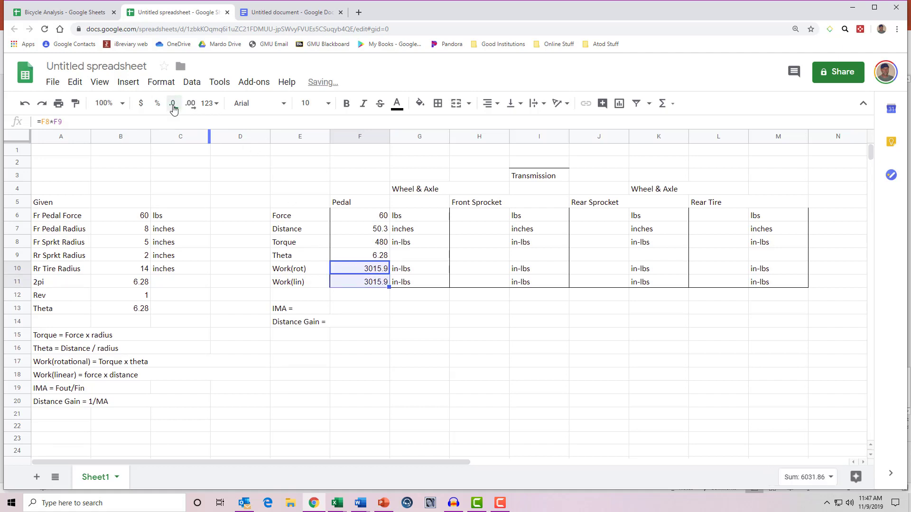
pyautogui.click(173, 104)
pyautogui.click(351, 311)
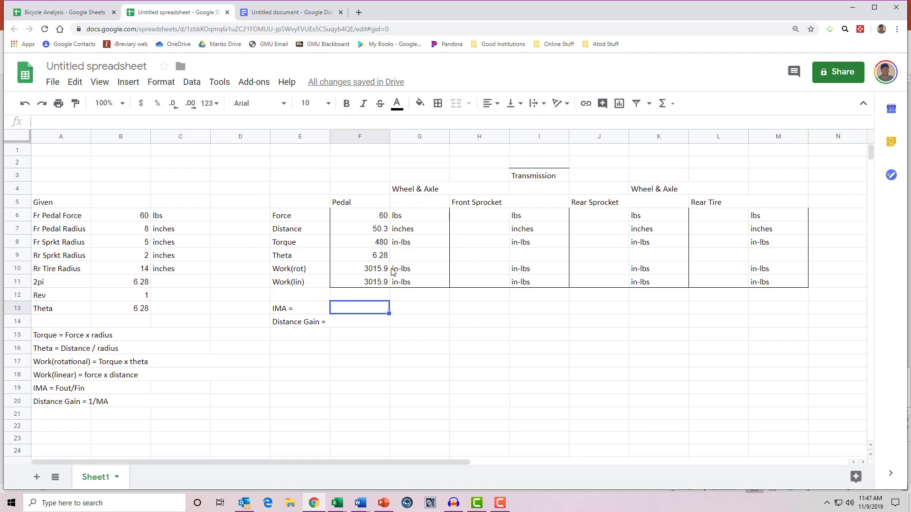
# - Link the front sprocket Theta in H9 to the pedal Theta with the formula +F9
pyautogui.click(478, 259)
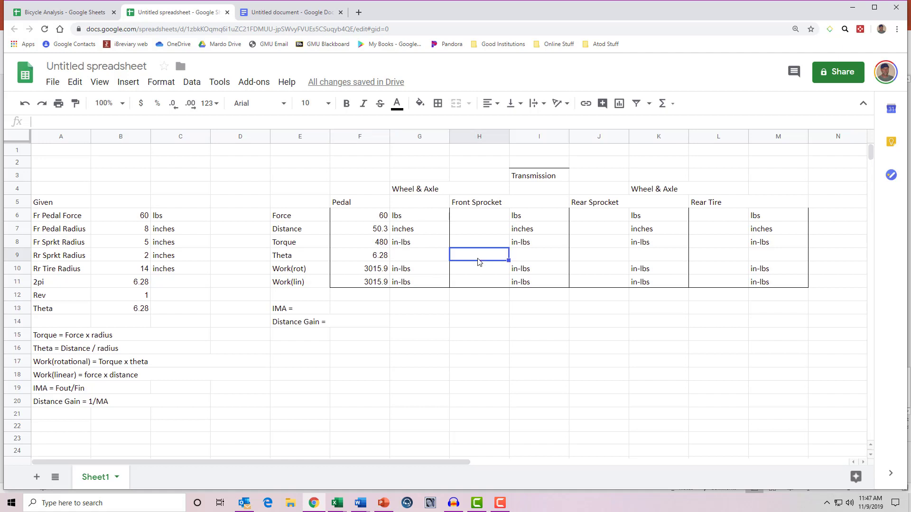
pyautogui.write('+')
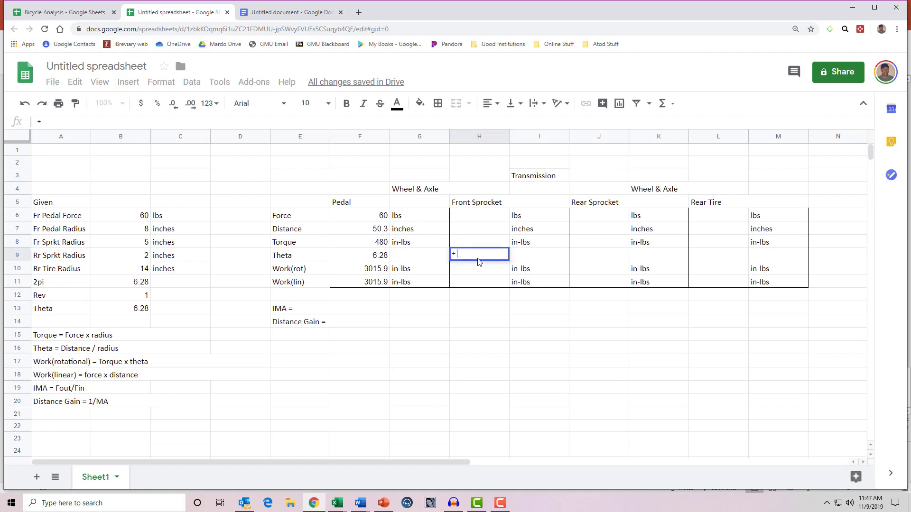
pyautogui.press('Left')
pyautogui.press('Left')
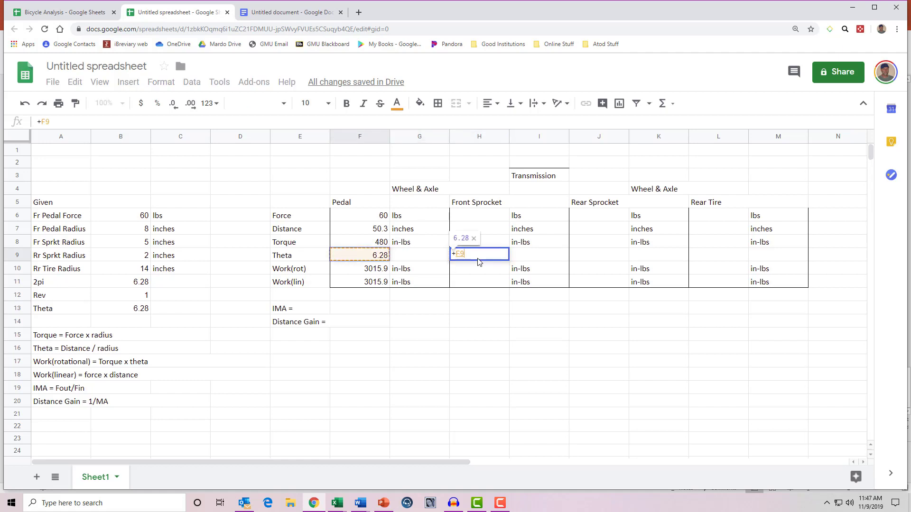
pyautogui.press('Return')
# - Link the front sprocket Torque in H8 to the pedal Torque with the formula +F8
pyautogui.press('Up')
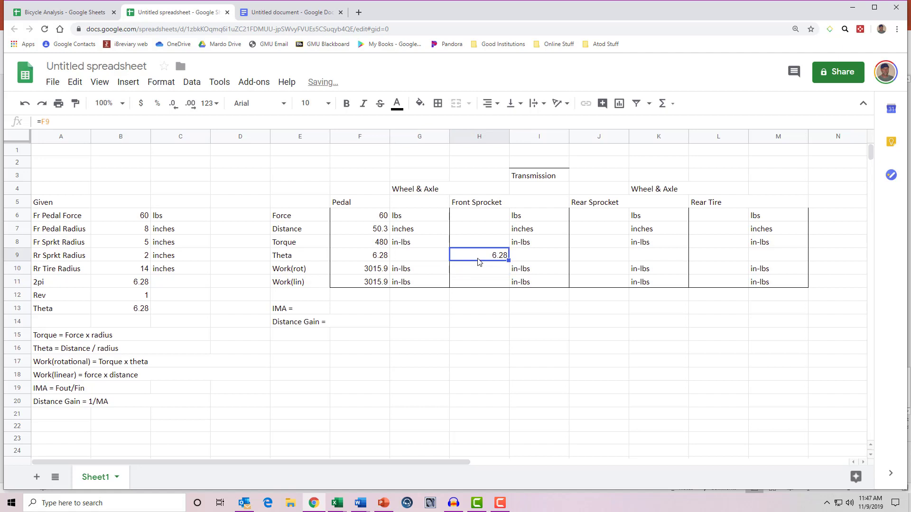
pyautogui.press('Up')
pyautogui.write('+')
pyautogui.press('Left')
pyautogui.press('Left')
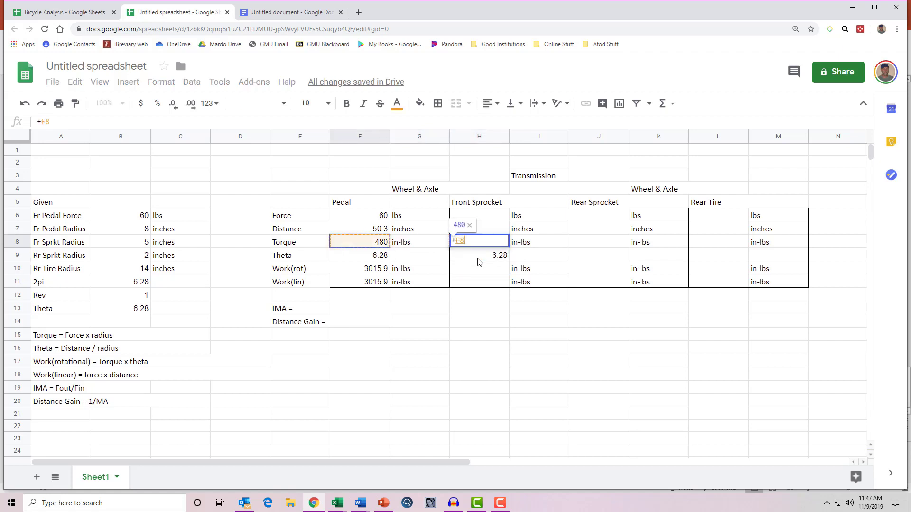
pyautogui.press('Return')
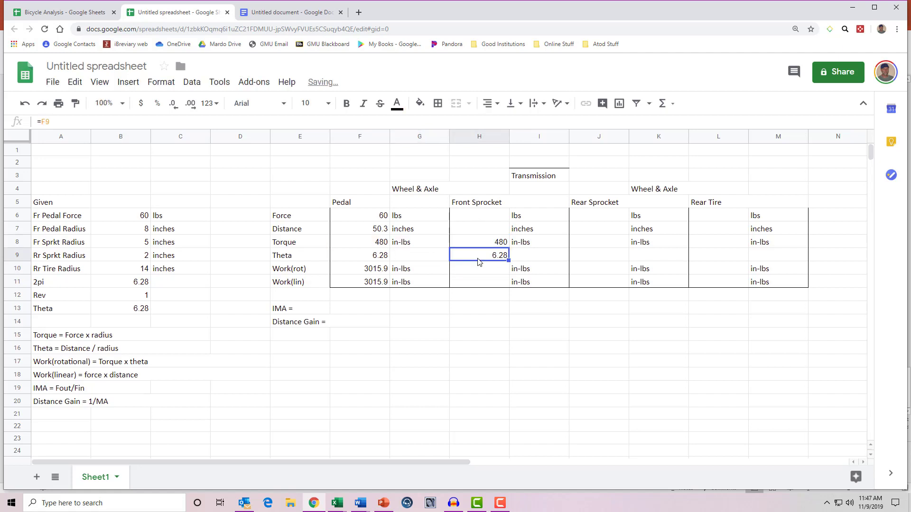
# - Calculate the front sprocket Force in H6 by dividing its torque by the front sprocket radius with the formula +H8/B8
pyautogui.press('Up')
pyautogui.press('Up')
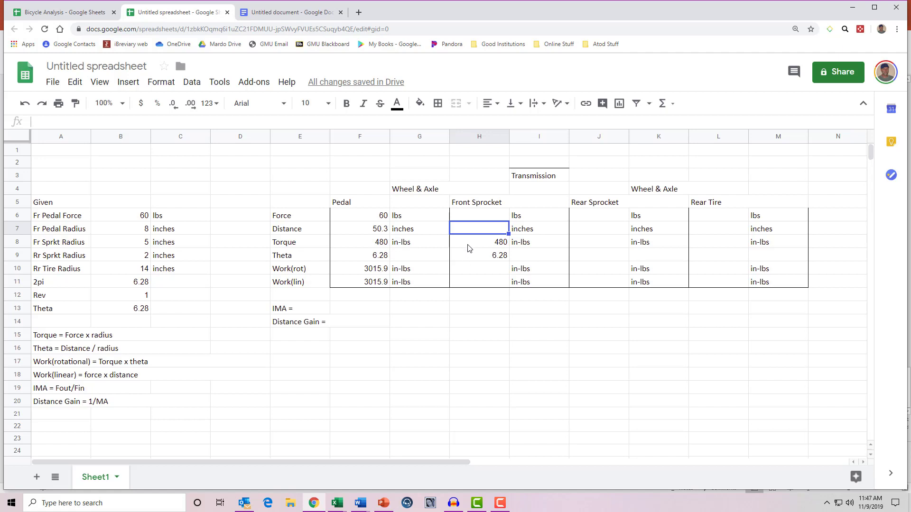
pyautogui.click(469, 220)
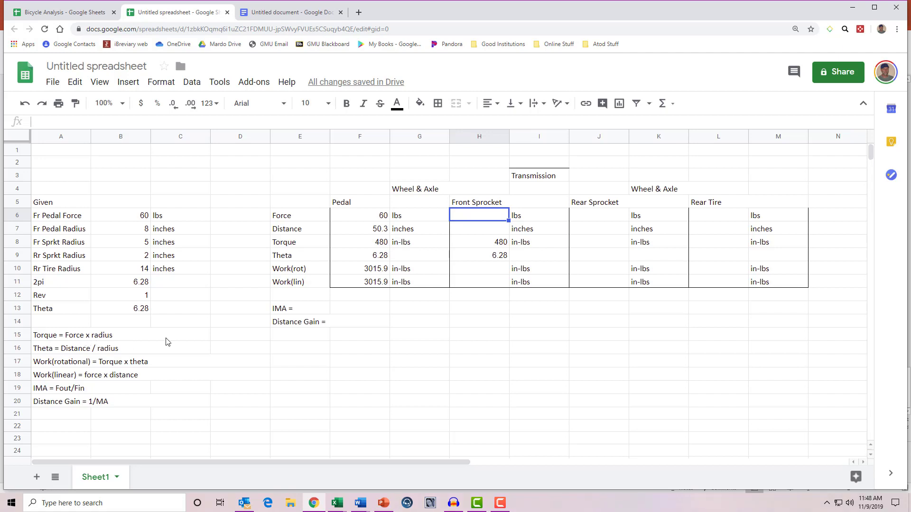
pyautogui.write('+')
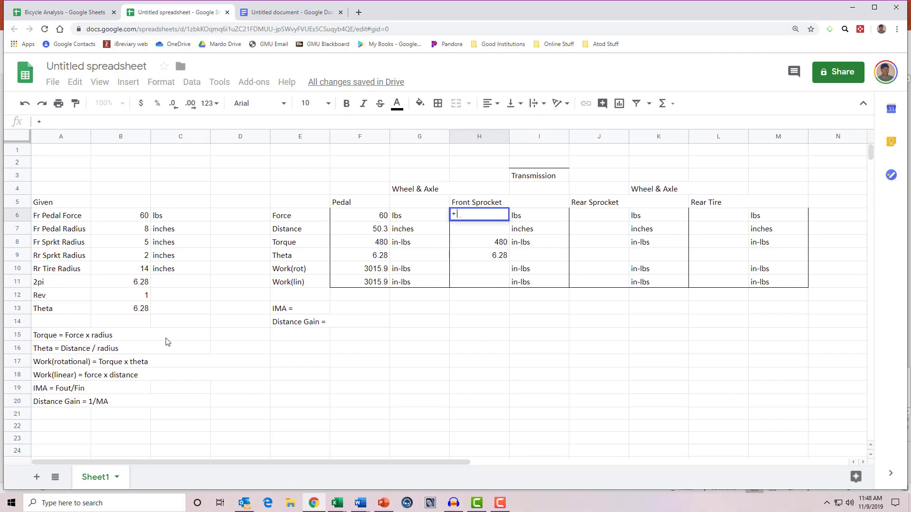
pyautogui.press('Down')
pyautogui.press('Down')
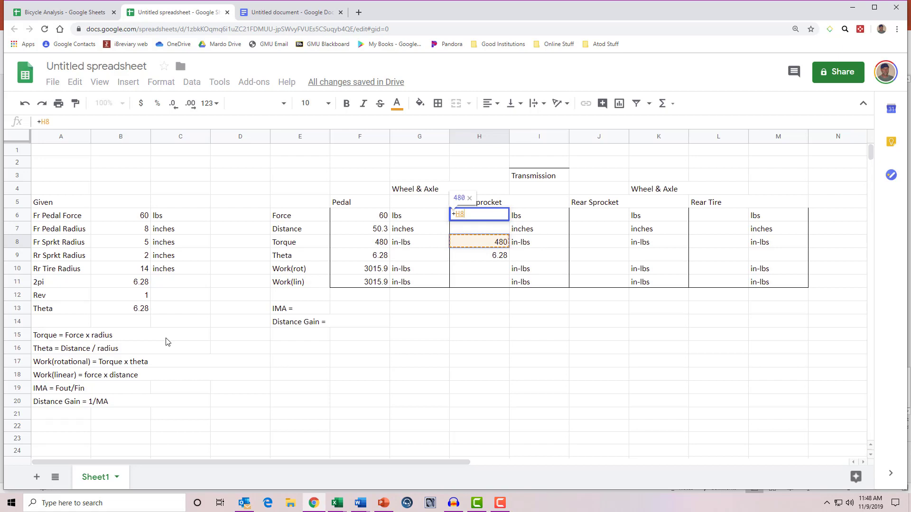
pyautogui.write('/')
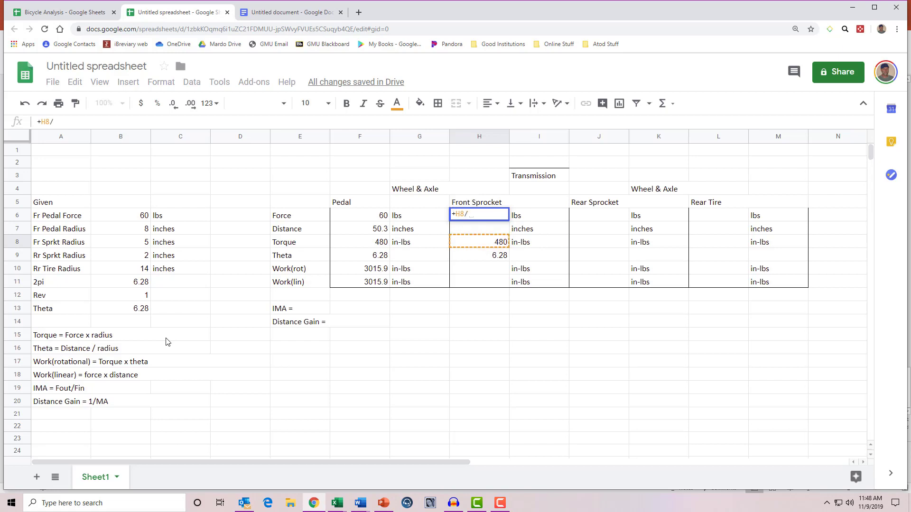
pyautogui.press('Left')
pyautogui.press('Left')
pyautogui.press('Left')
pyautogui.press('Left')
pyautogui.press('Left')
pyautogui.press('Left')
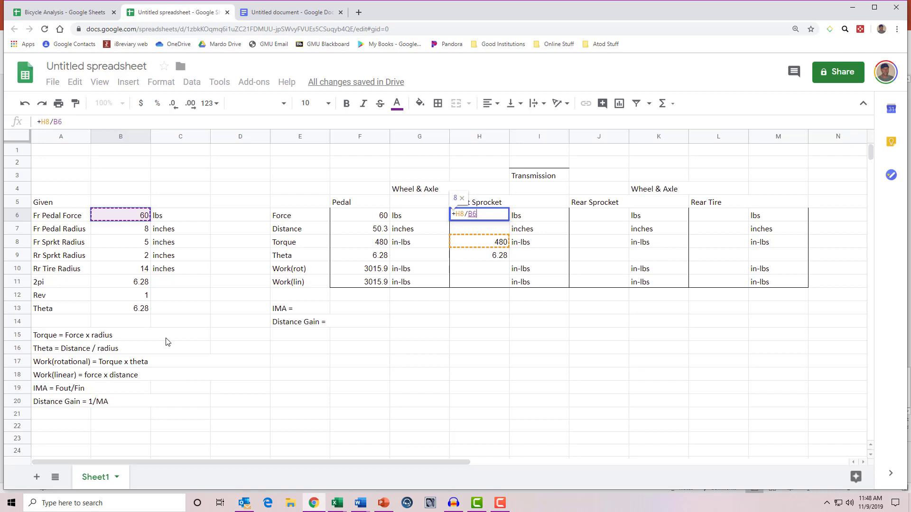
pyautogui.press('Down')
pyautogui.press('Down')
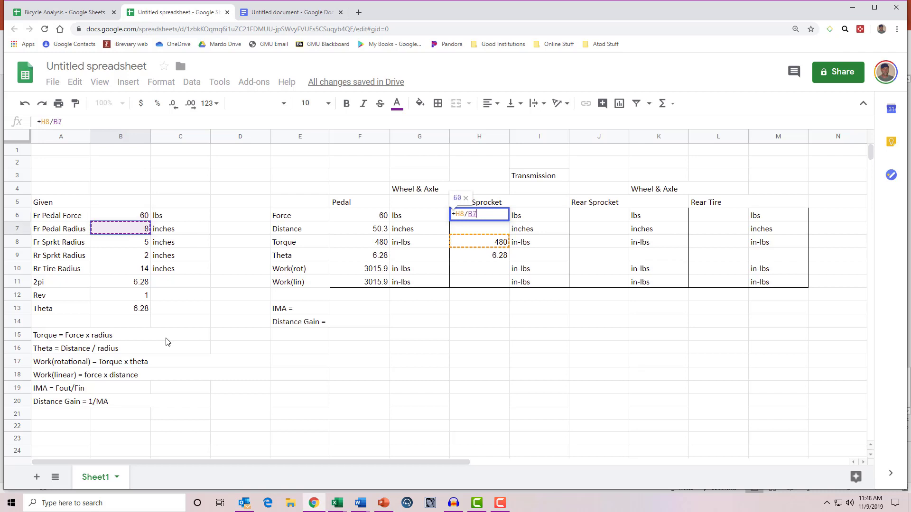
pyautogui.press('Return')
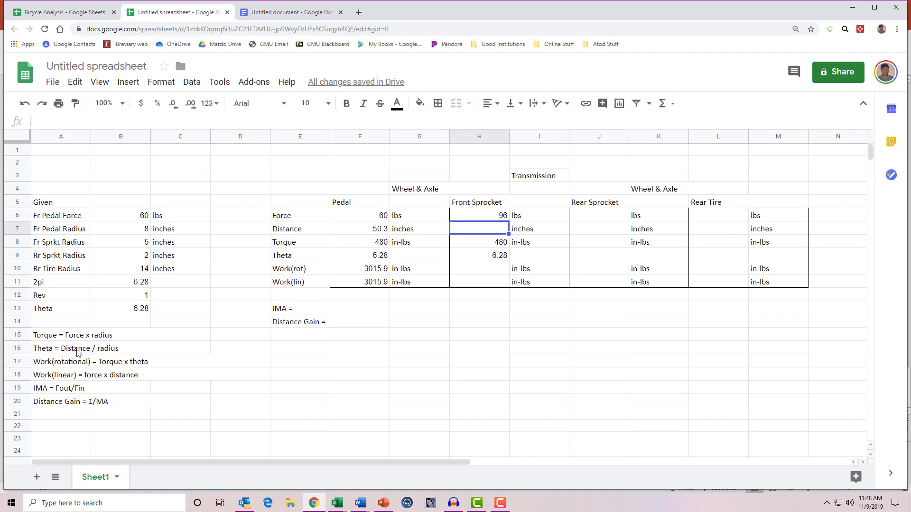
# - Calculate the front sprocket Distance in H7 by multiplying its theta by the front pedal radius with the formula +H9*B7
pyautogui.write('+')
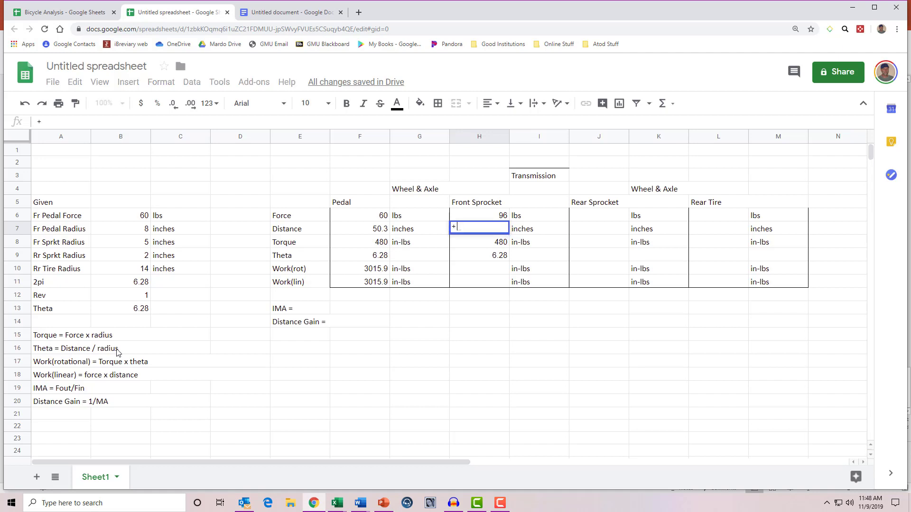
pyautogui.press('Down')
pyautogui.press('Down')
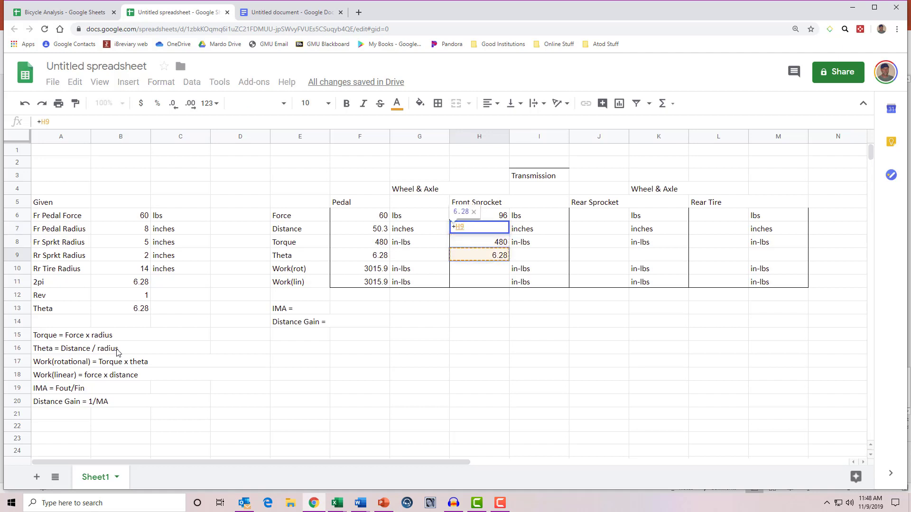
pyautogui.write('*')
pyautogui.press('Left')
pyautogui.press('Left')
pyautogui.press('Left')
pyautogui.press('Left')
pyautogui.press('Left')
pyautogui.press('Left')
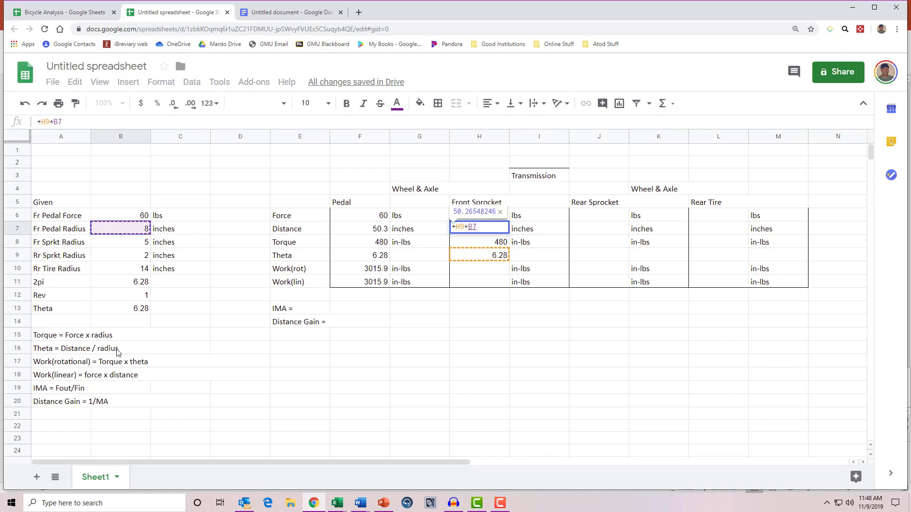
pyautogui.press('Return')
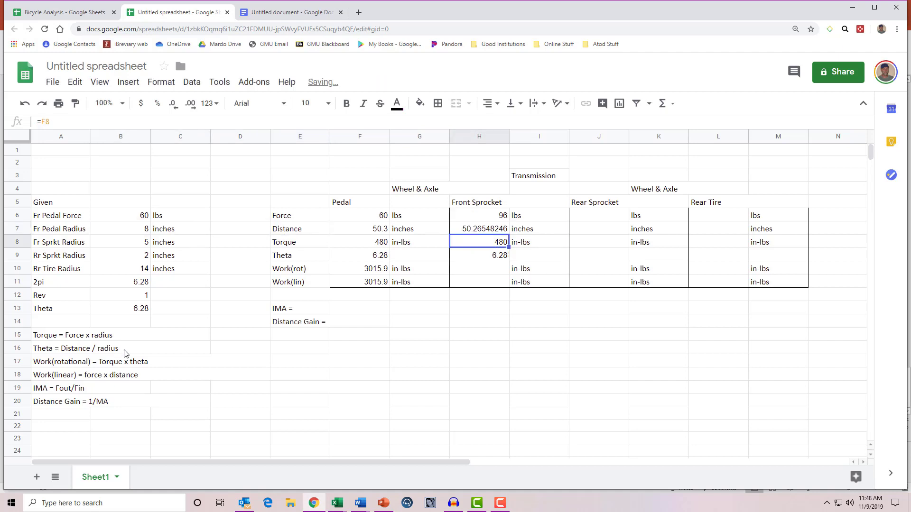
# - Reduce the front sprocket Distance in H7 to one decimal place
pyautogui.click(484, 231)
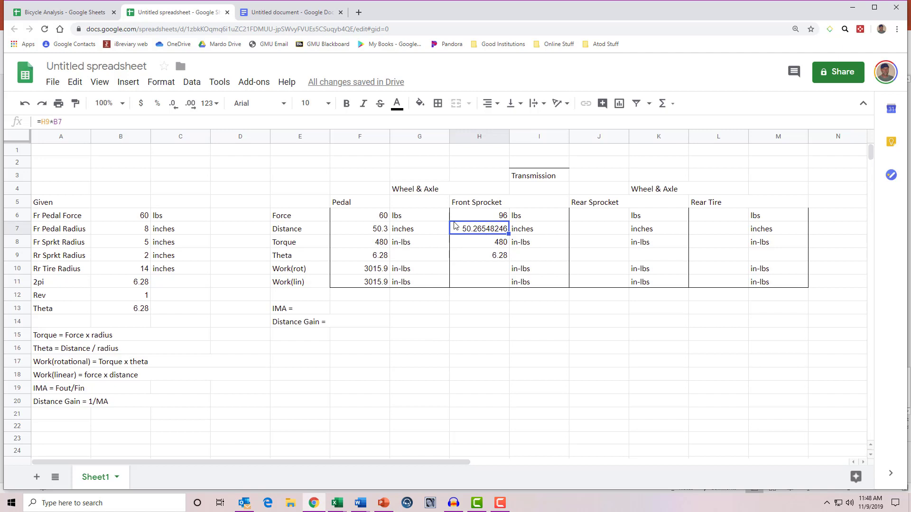
pyautogui.click(174, 104)
pyautogui.click(173, 104)
pyautogui.click(174, 104)
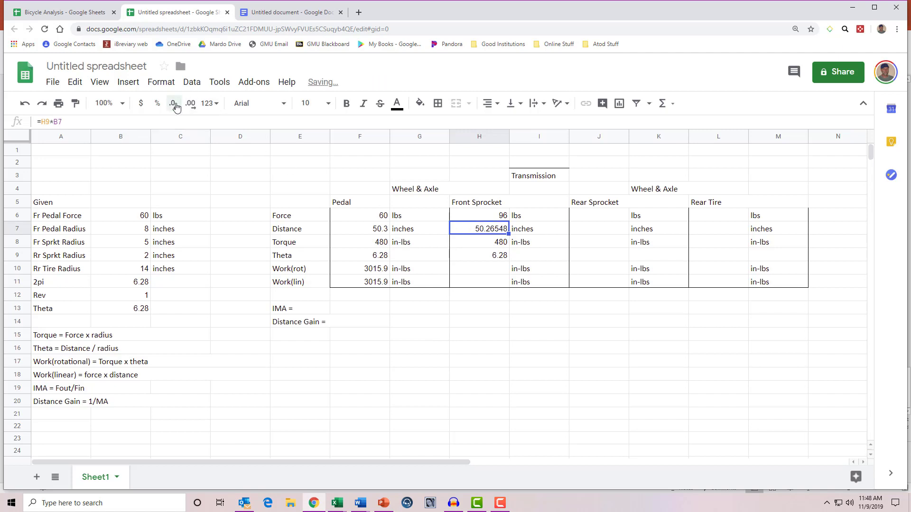
pyautogui.click(174, 104)
pyautogui.click(174, 104)
pyautogui.click(173, 103)
pyautogui.click(174, 104)
# - Copy the pedal's rotational and linear work formulas from F10:F11 into the front sprocket cells H10:H11
pyautogui.click(377, 271)
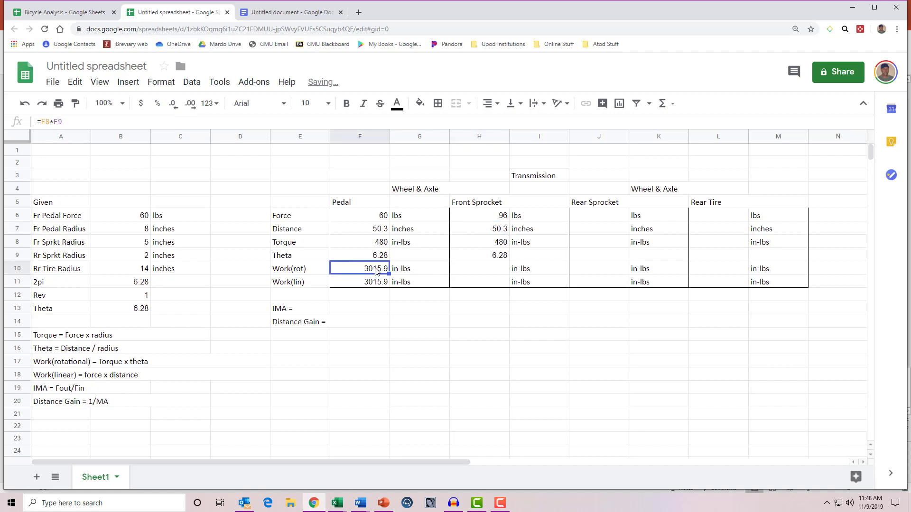
pyautogui.hotkey('shift', 'Down')
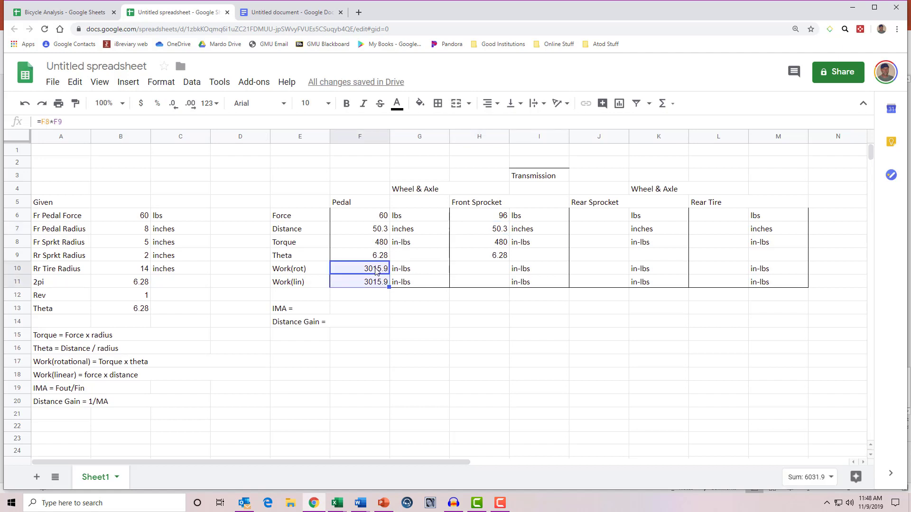
pyautogui.hotkey('ctrl', 'c')
pyautogui.press('Right')
pyautogui.press('Right')
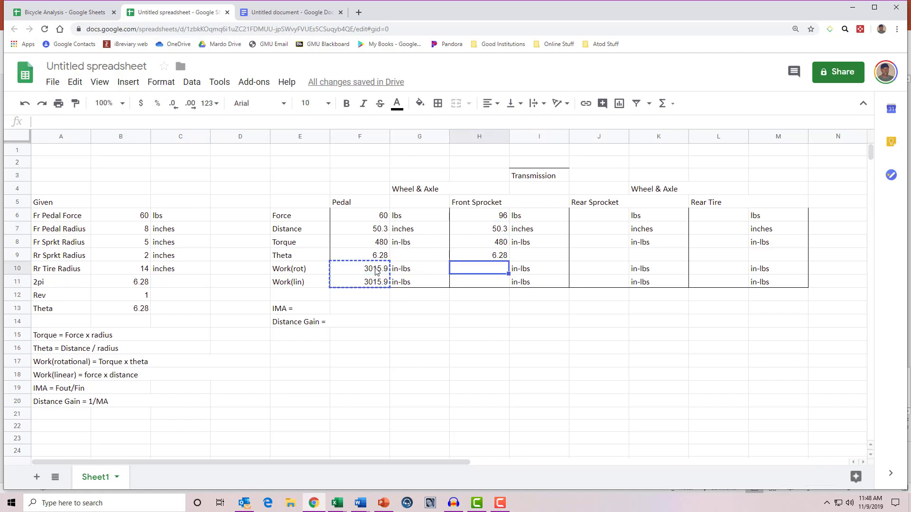
pyautogui.hotkey('ctrl', 'v')
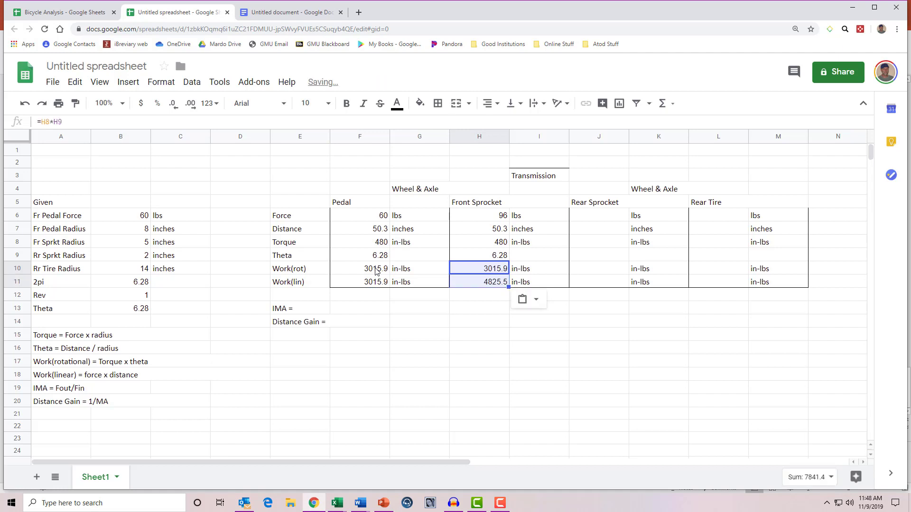
# - Correct the front sprocket Distance in H7 to multiply its theta by the front sprocket radius with the formula +H9*B8
pyautogui.click(490, 286)
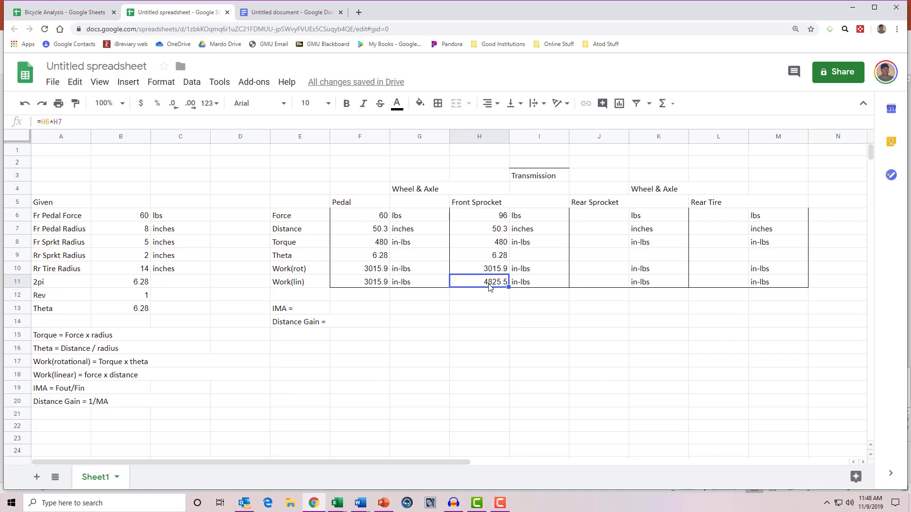
pyautogui.doubleClick(490, 286)
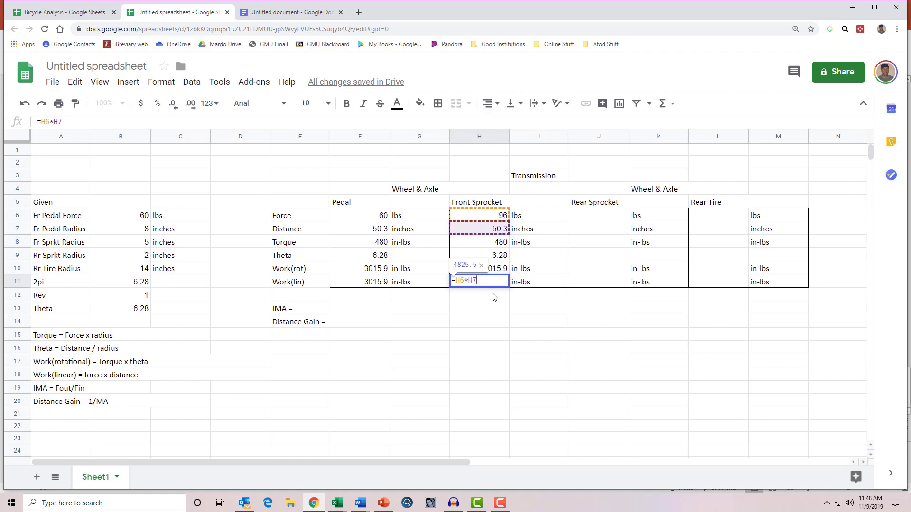
pyautogui.press('Escape')
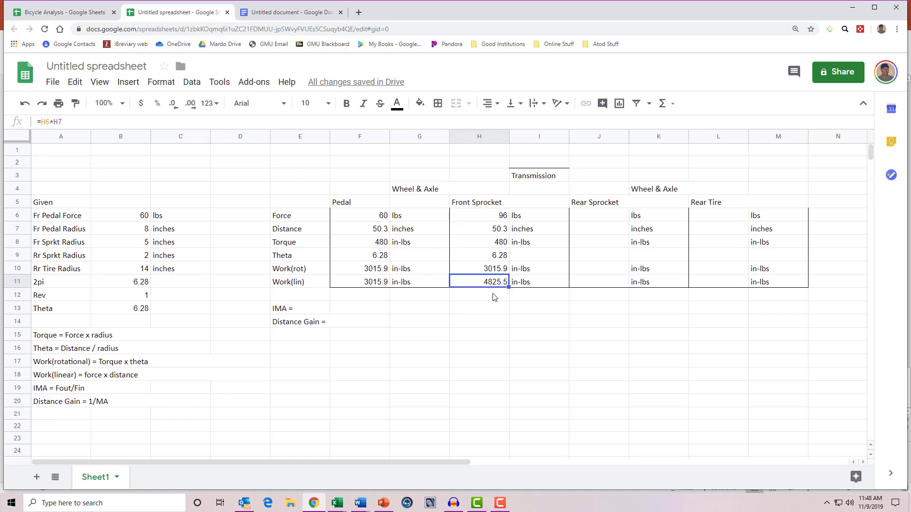
pyautogui.click(496, 232)
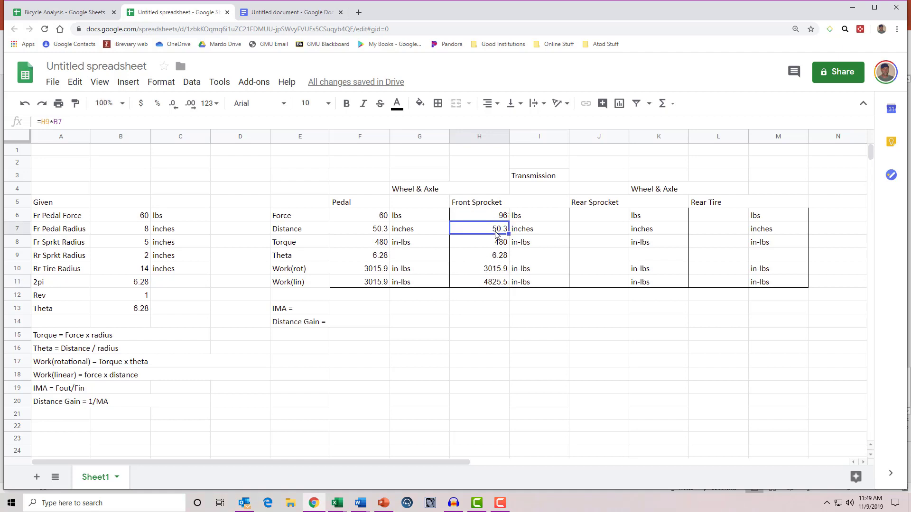
pyautogui.write('+')
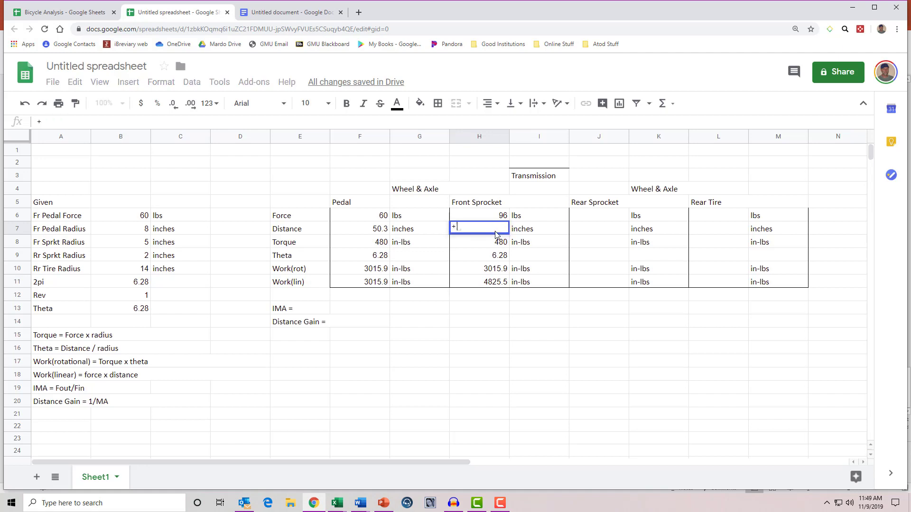
pyautogui.press('Down')
pyautogui.press('Down')
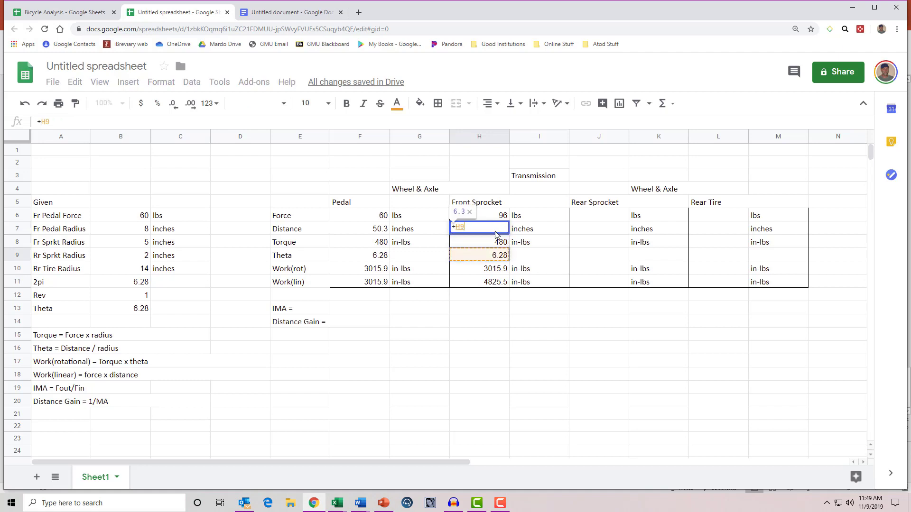
pyautogui.write('*')
pyautogui.press('Left')
pyautogui.press('Left')
pyautogui.press('Left')
pyautogui.press('Left')
pyautogui.press('Left')
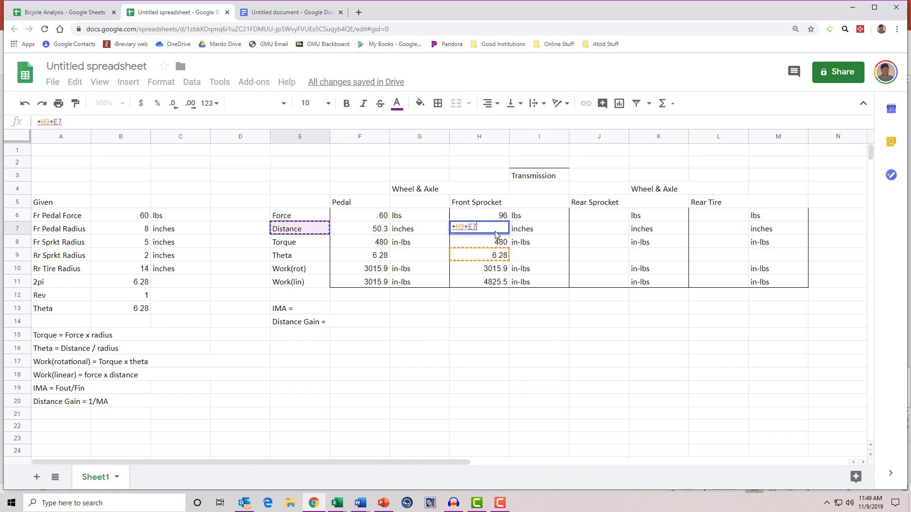
pyautogui.press('Down')
pyautogui.press('Left')
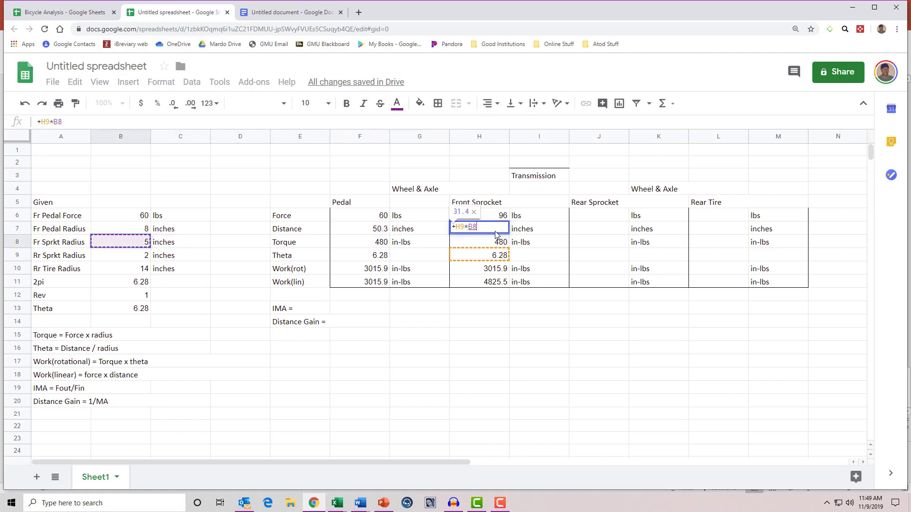
pyautogui.press('Return')
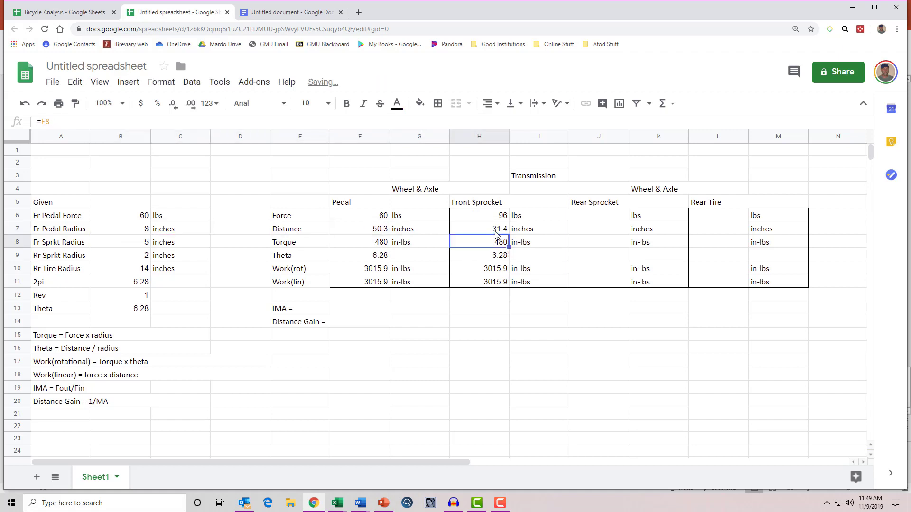
# - Compare the work, force and distance values of the pedal with those of the front sprocket
pyautogui.click(491, 284)
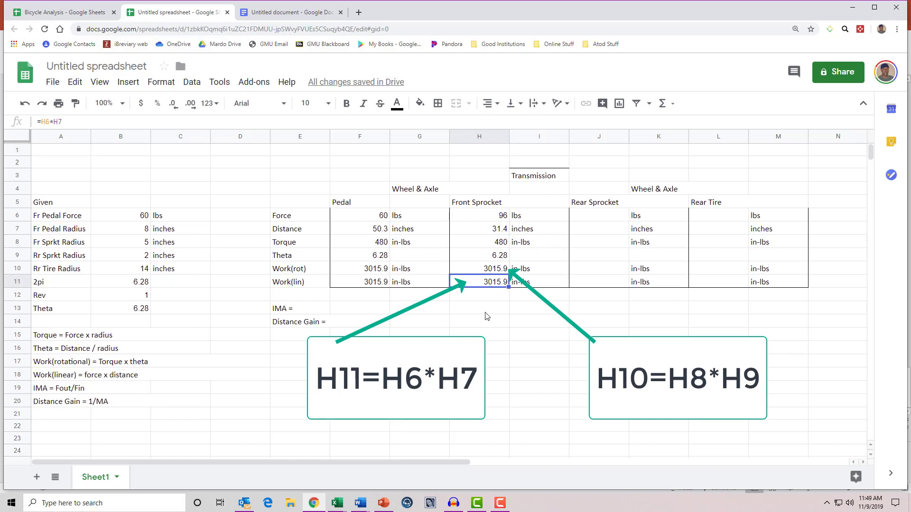
pyautogui.click(371, 269)
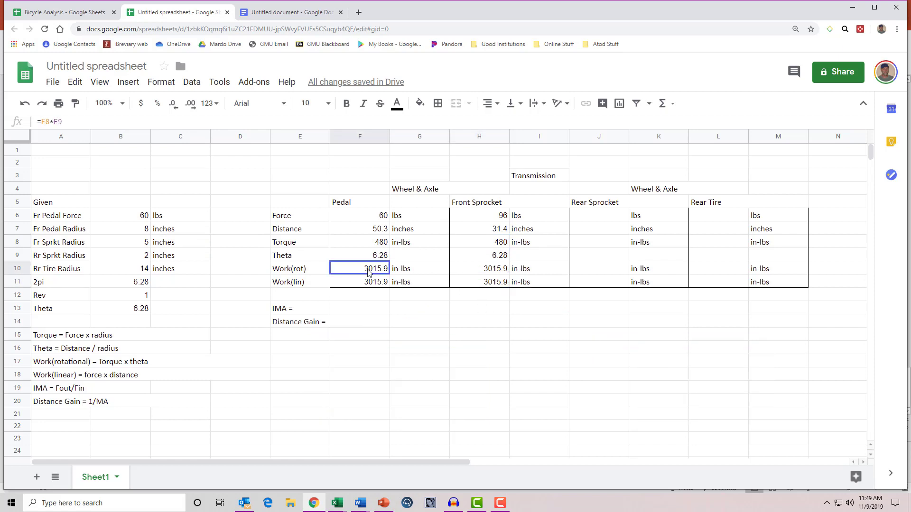
pyautogui.click(485, 272)
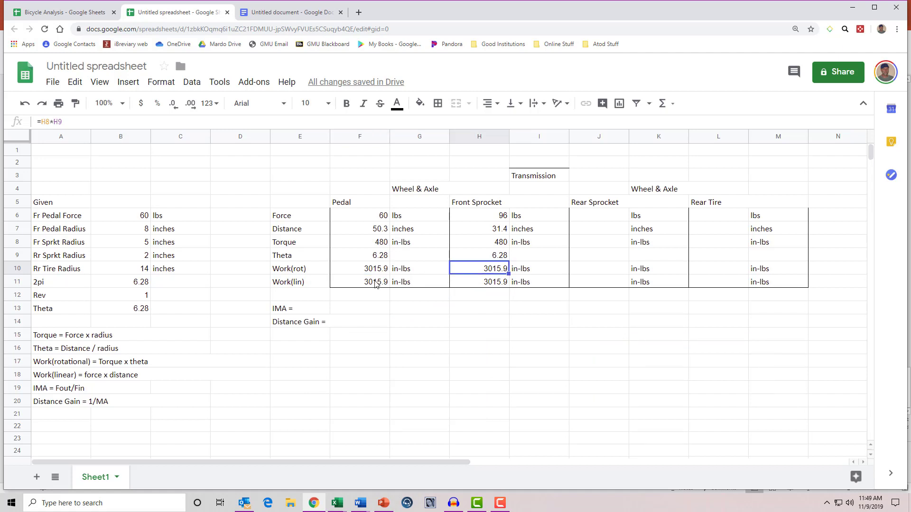
pyautogui.click(376, 283)
pyautogui.click(474, 285)
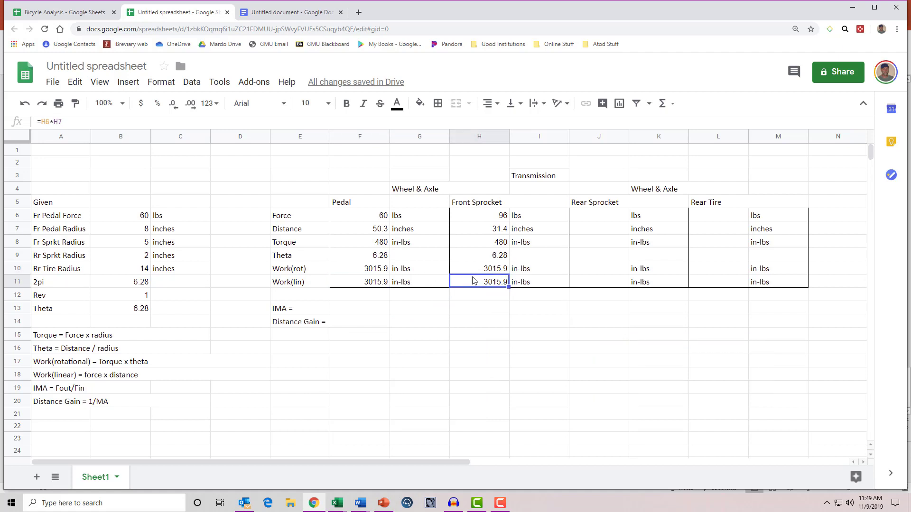
pyautogui.click(474, 219)
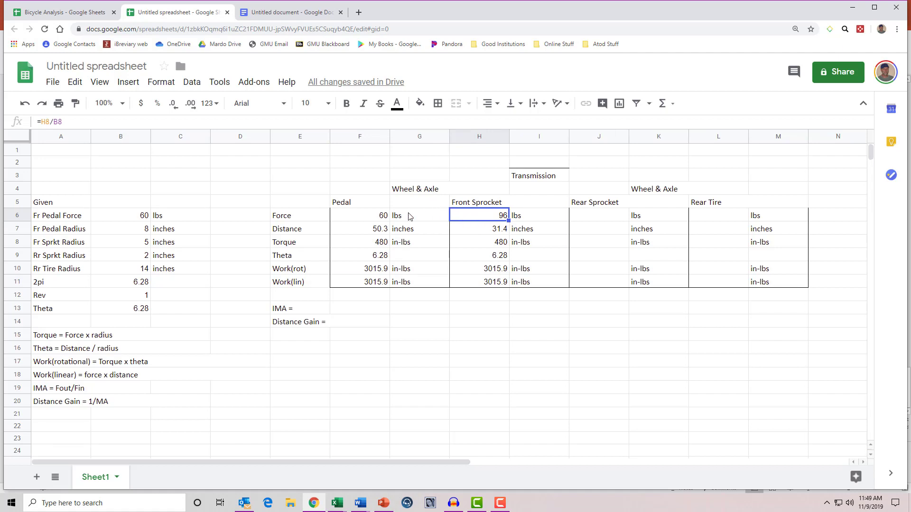
pyautogui.click(376, 218)
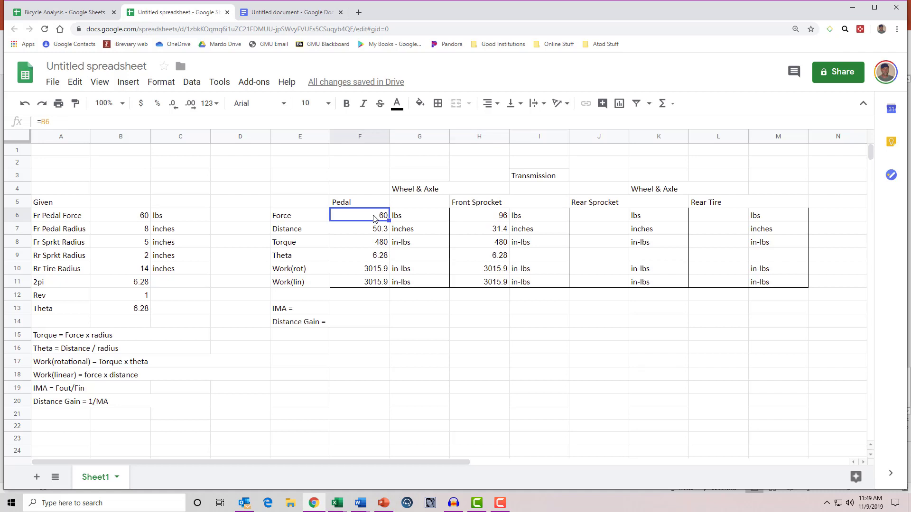
pyautogui.click(478, 219)
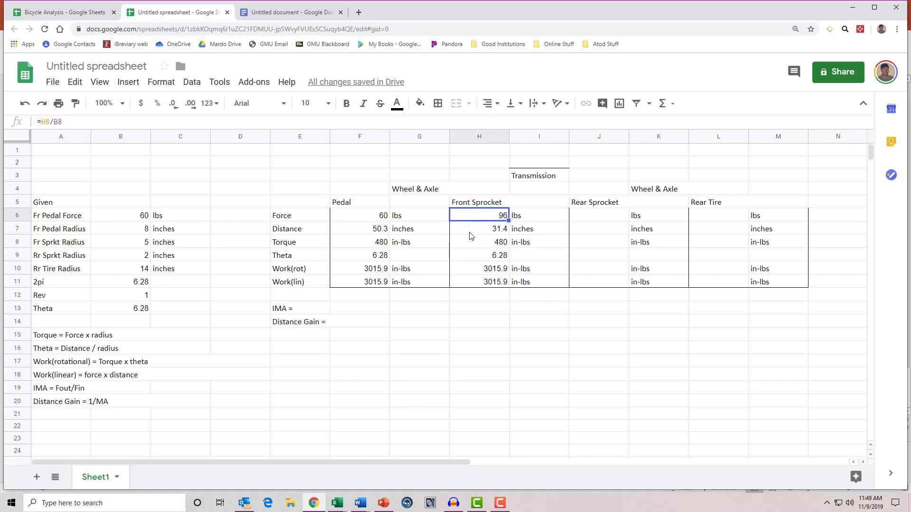
pyautogui.click(470, 232)
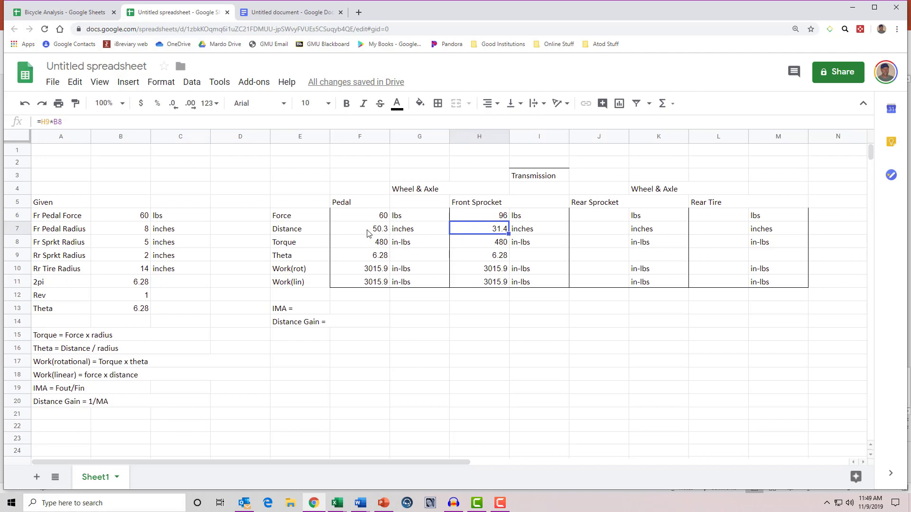
# - Fill the pedal and front sprocket Torque and Theta cells F8:I9 with yellow
pyautogui.click(370, 244)
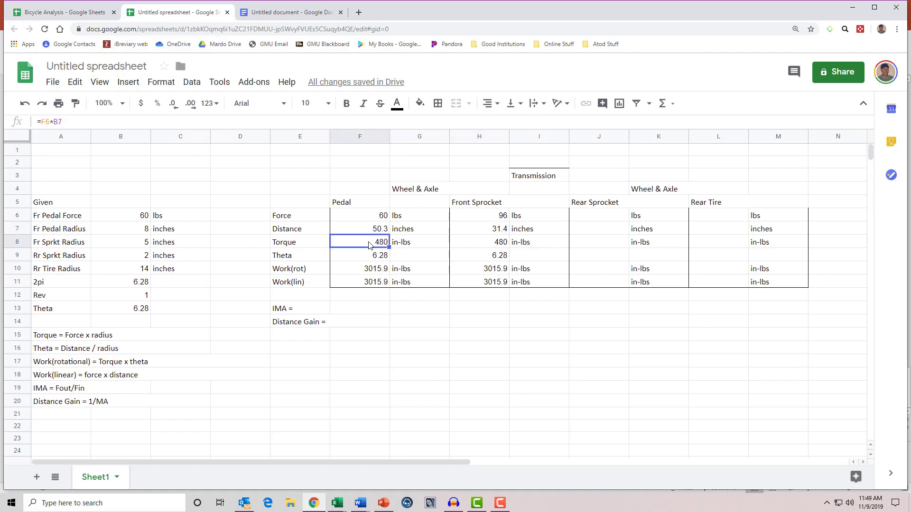
pyautogui.hotkey('shift', 'Right')
pyautogui.hotkey('shift', 'Right')
pyautogui.hotkey('shift', 'Right')
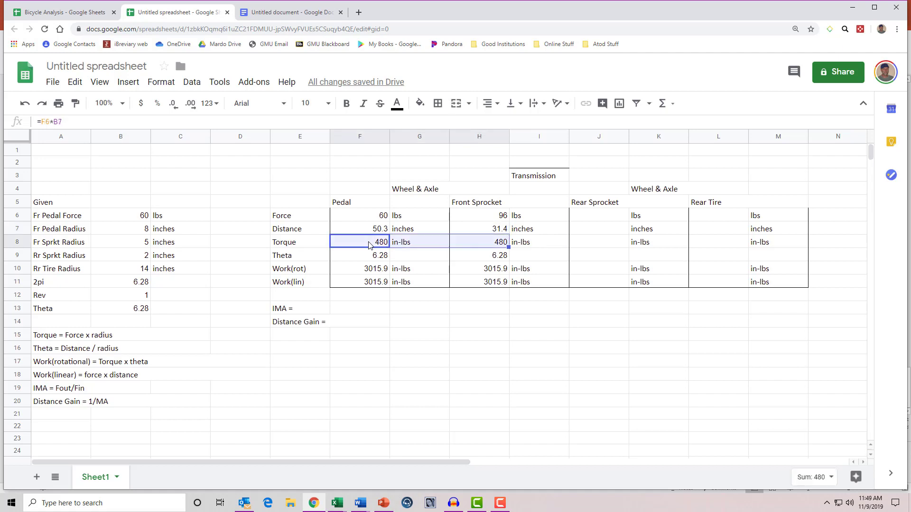
pyautogui.hotkey('shift', 'Down')
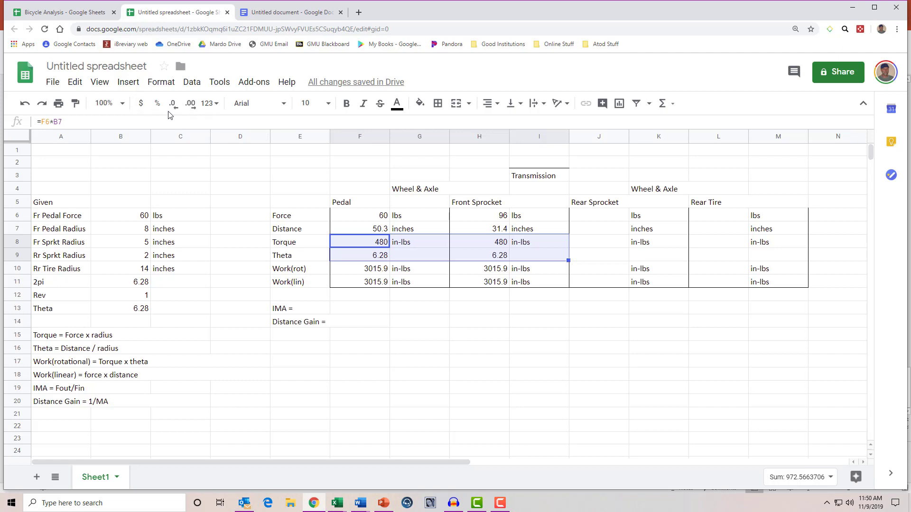
pyautogui.click(420, 105)
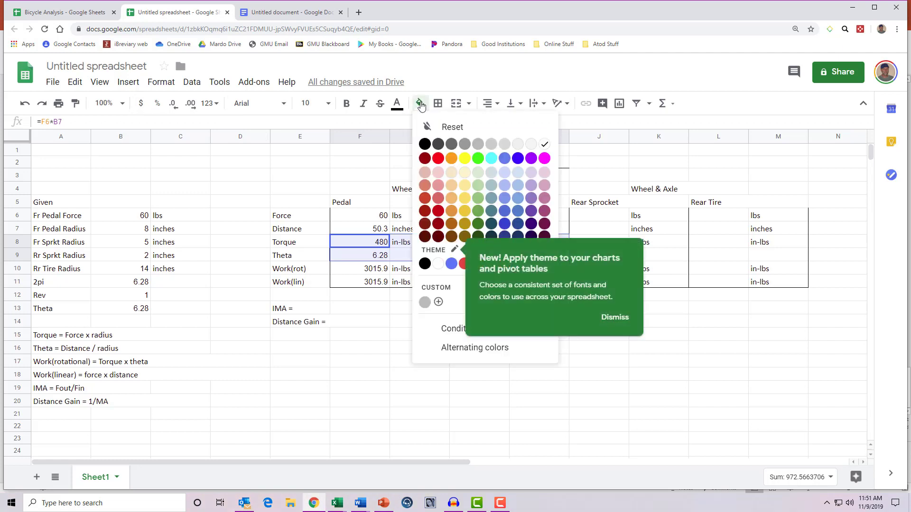
pyautogui.click(466, 161)
pyautogui.click(422, 308)
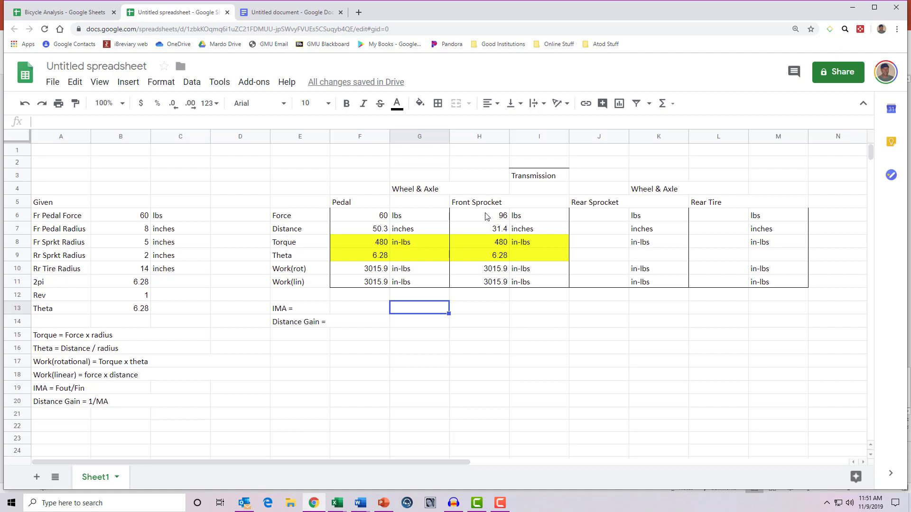
# - Link the rear sprocket Force in J6 to the front sprocket Force with the formula +H6
pyautogui.click(612, 221)
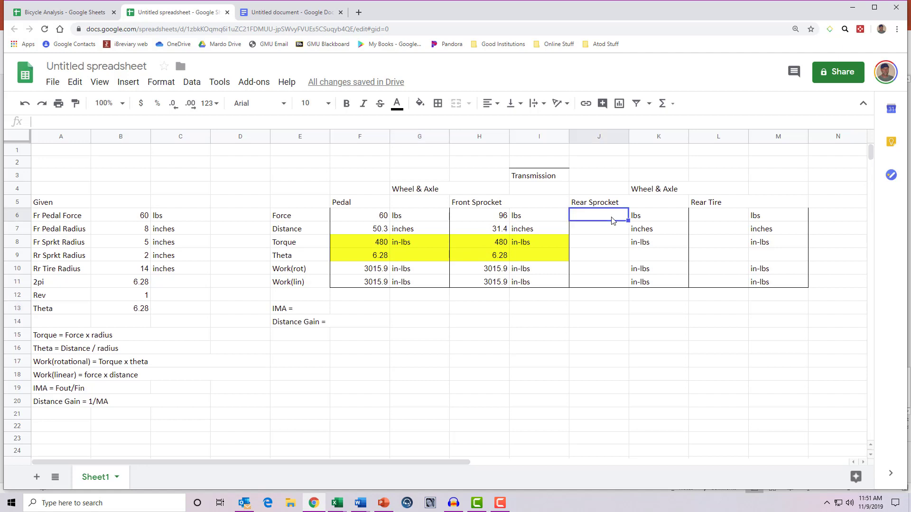
pyautogui.write('+')
pyautogui.press('Left')
pyautogui.press('Left')
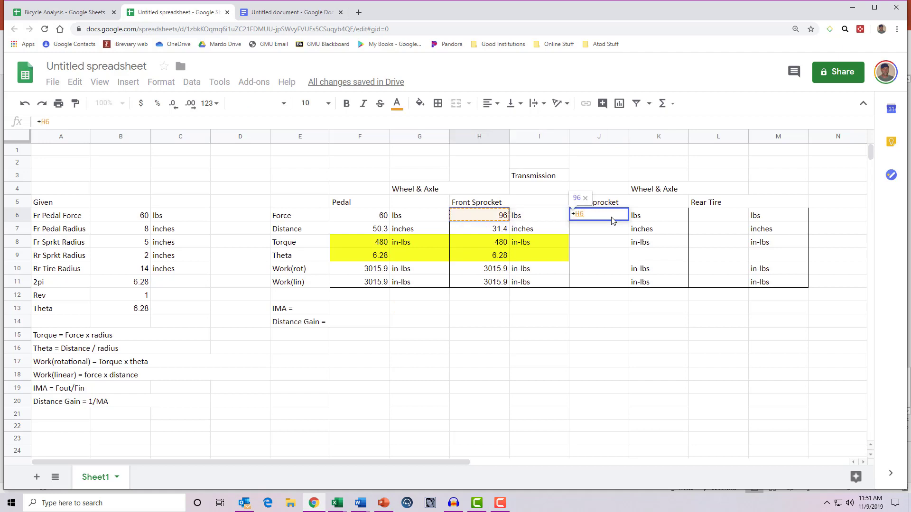
pyautogui.press('Return')
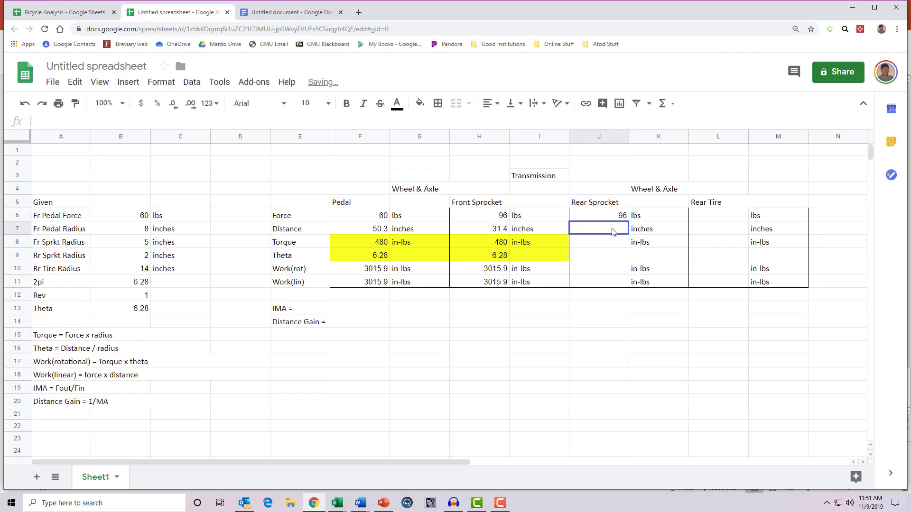
# - Link the rear sprocket Distance in J7 to the front sprocket Distance with the formula +H7
pyautogui.write('+')
pyautogui.press('Left')
pyautogui.press('Left')
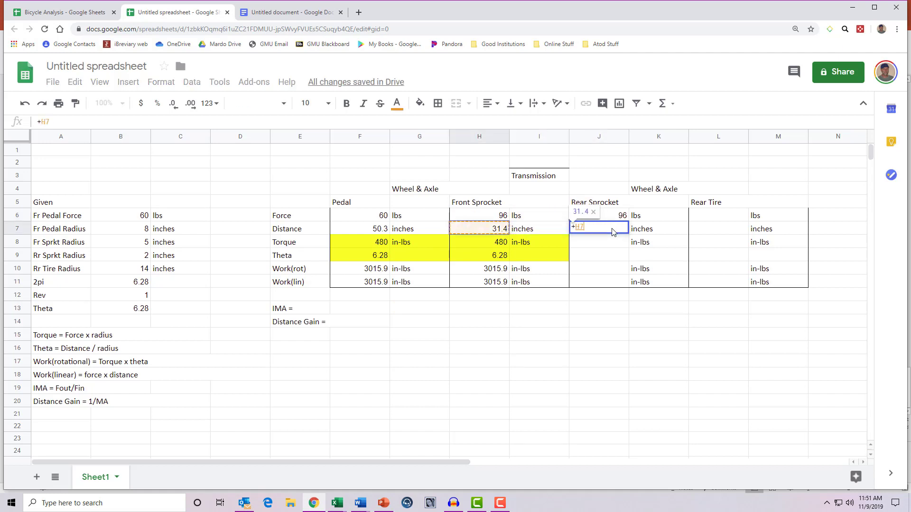
pyautogui.press('Return')
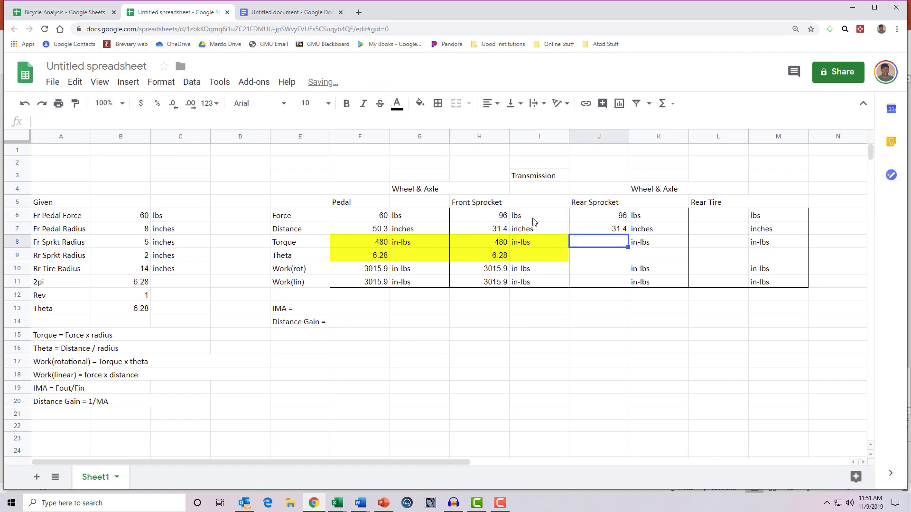
# - Fill the front and rear sprocket Force and Distance cells H6:K7 with light blue-gray
pyautogui.moveTo(484, 215); pyautogui.dragTo(660, 231)
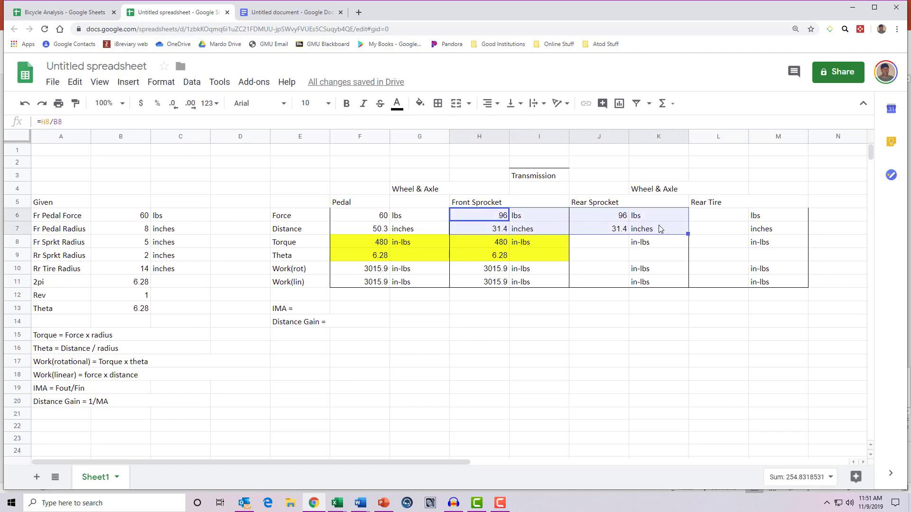
pyautogui.click(420, 103)
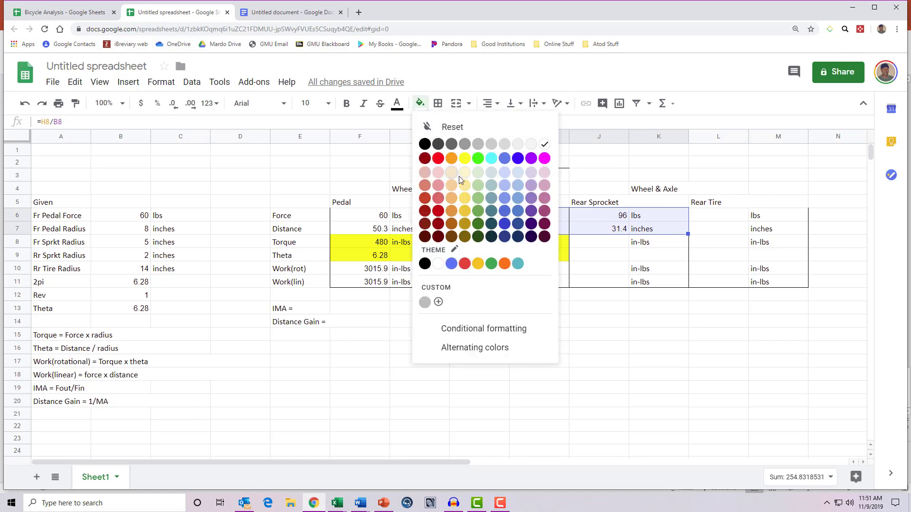
pyautogui.click(491, 173)
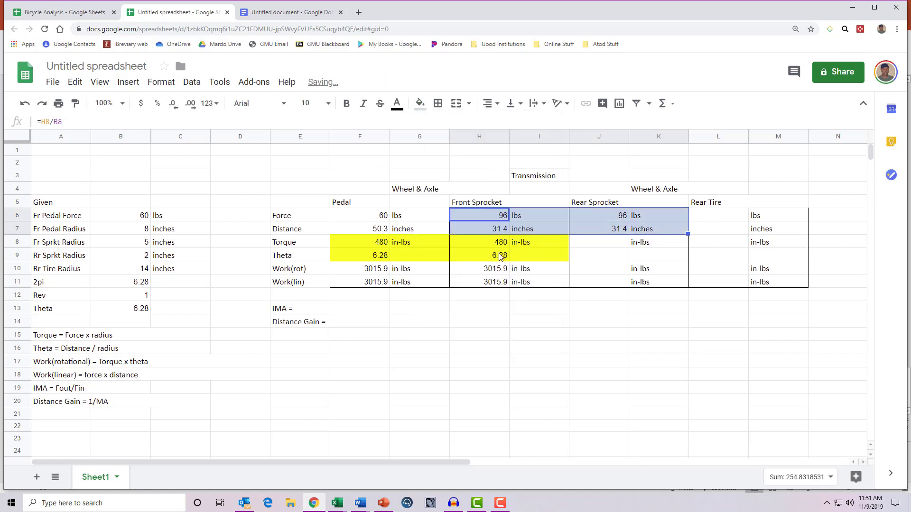
pyautogui.click(529, 328)
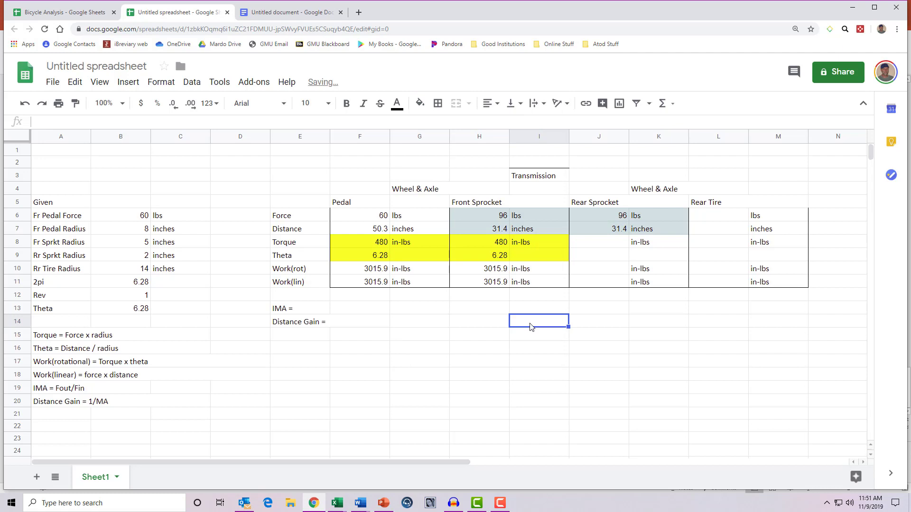
# - Calculate the rear sprocket Torque in J8 from its Force and radius with the formula +J6*B9
pyautogui.click(603, 243)
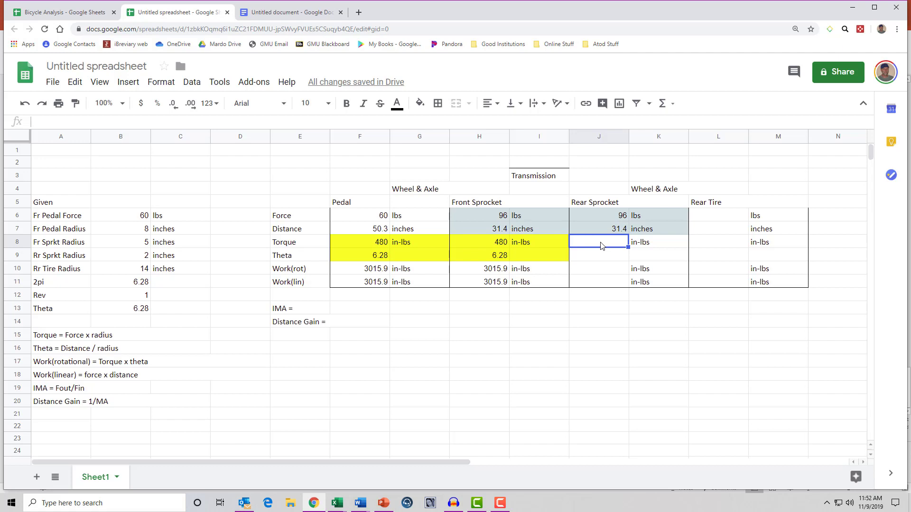
pyautogui.write('+')
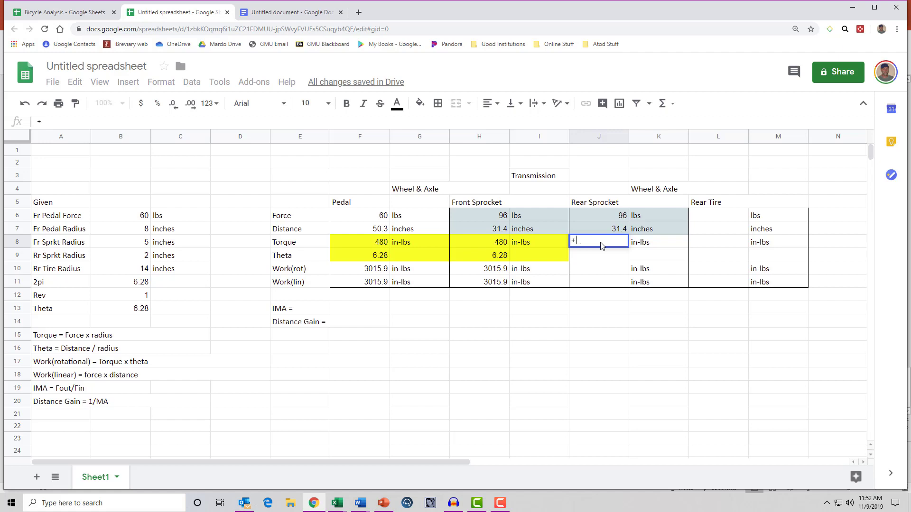
pyautogui.press('Up')
pyautogui.press('Up')
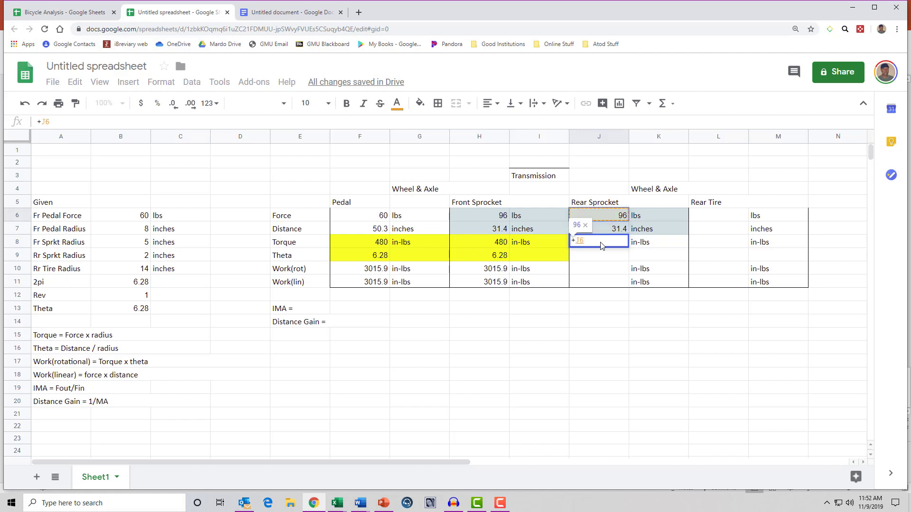
pyautogui.write('*')
pyautogui.press('Down')
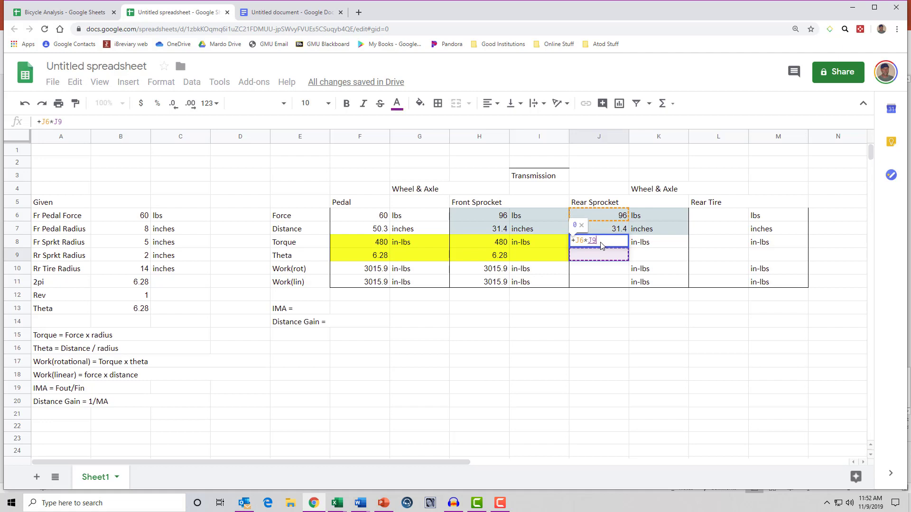
pyautogui.press('Left')
pyautogui.press('Left')
pyautogui.press('Left')
pyautogui.press('Left')
pyautogui.press('Left')
pyautogui.press('Left')
pyautogui.press('Left')
pyautogui.press('Left')
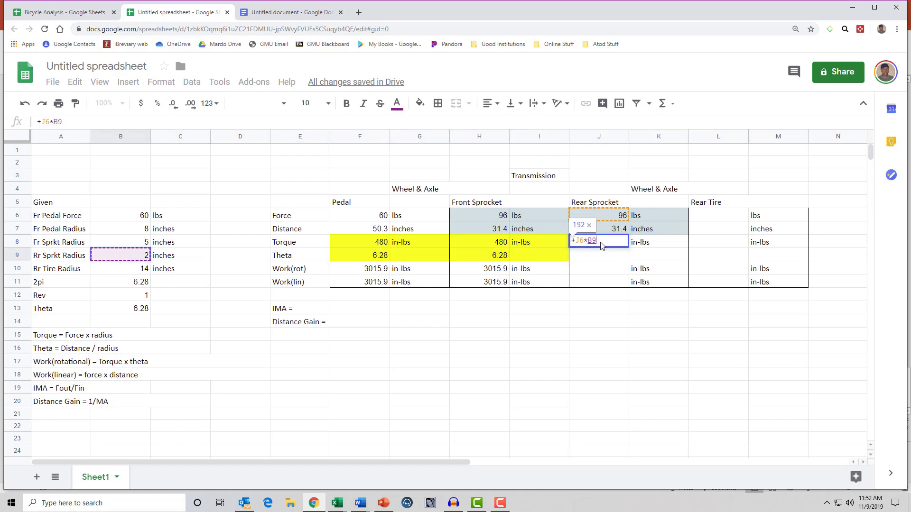
pyautogui.press('Return')
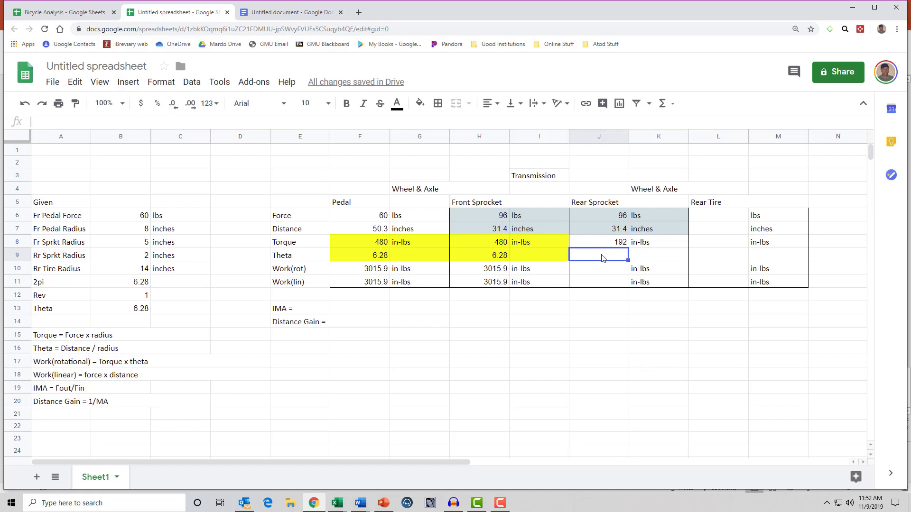
# - Calculate the rear sprocket Theta in J9 from its Distance and radius with the formula +J7/B9
pyautogui.write('+J8')
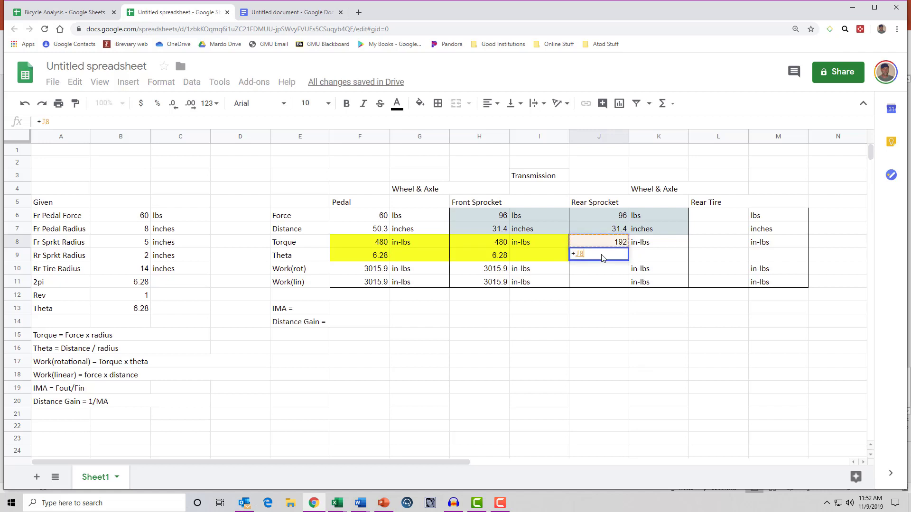
pyautogui.press('Up')
pyautogui.press('Up')
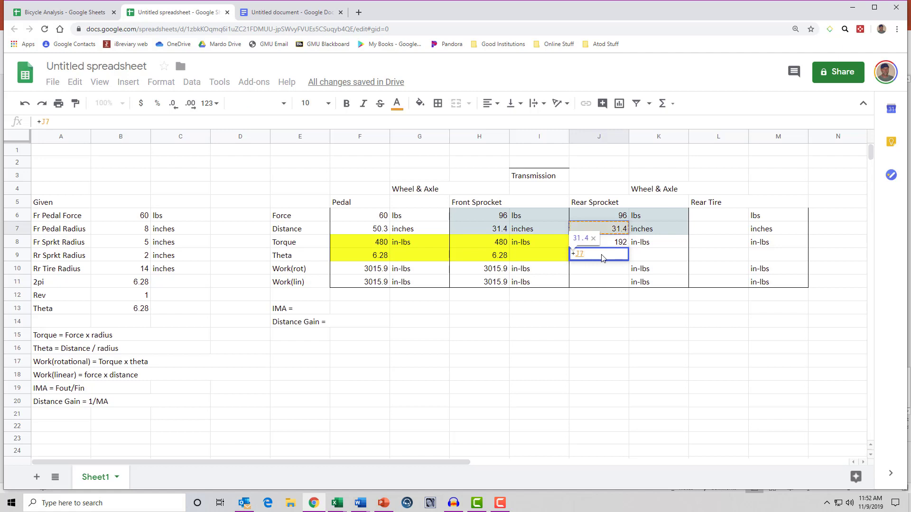
pyautogui.write('/')
pyautogui.press('Left')
pyautogui.press('Left')
pyautogui.press('Left')
pyautogui.press('Left')
pyautogui.press('Left')
pyautogui.press('Left')
pyautogui.press('Left')
pyautogui.press('Left')
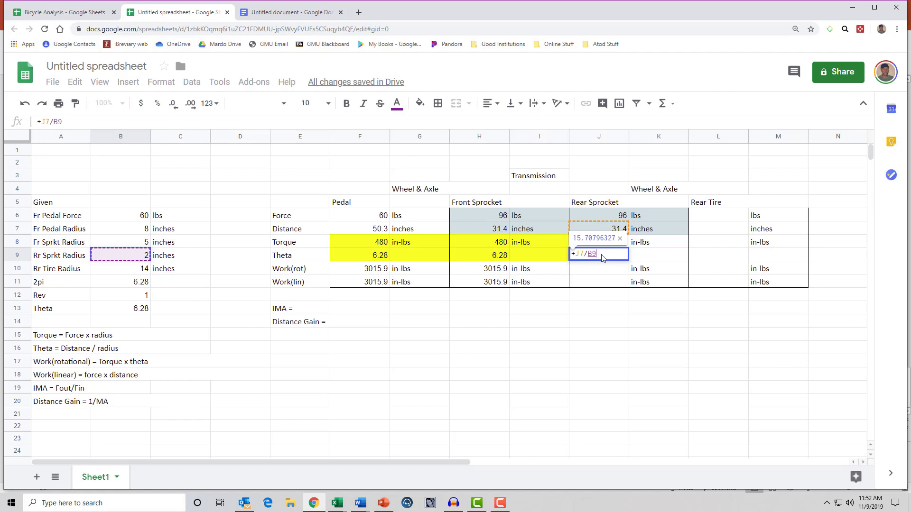
pyautogui.press('Return')
# - Reduce the rear sprocket Theta in J9 to one decimal place
pyautogui.click(602, 257)
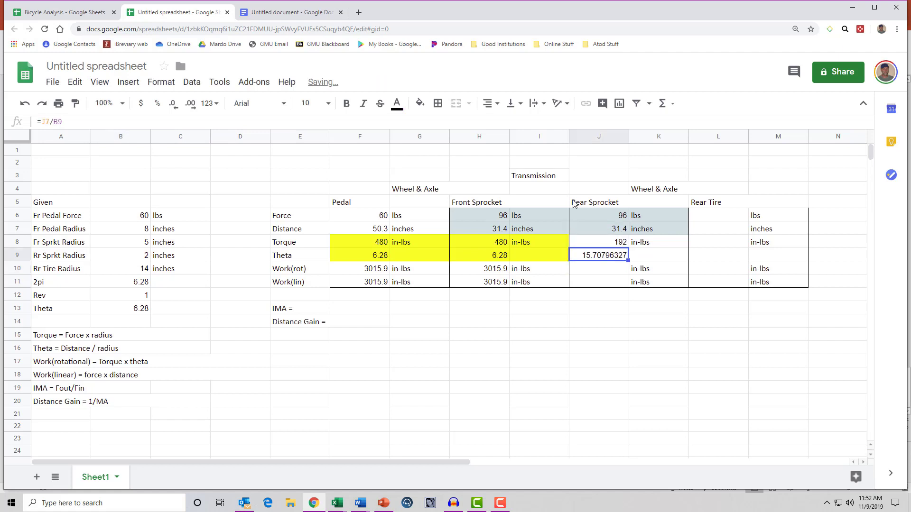
pyautogui.click(173, 104)
pyautogui.click(173, 104)
pyautogui.click(173, 104)
pyautogui.click(173, 105)
pyautogui.click(173, 104)
pyautogui.click(173, 105)
pyautogui.click(173, 105)
# - Copy the front sprocket Work(rot) and Work(lin) formulas from H10:H11 to the rear sprocket cells J10:J11
pyautogui.click(495, 269)
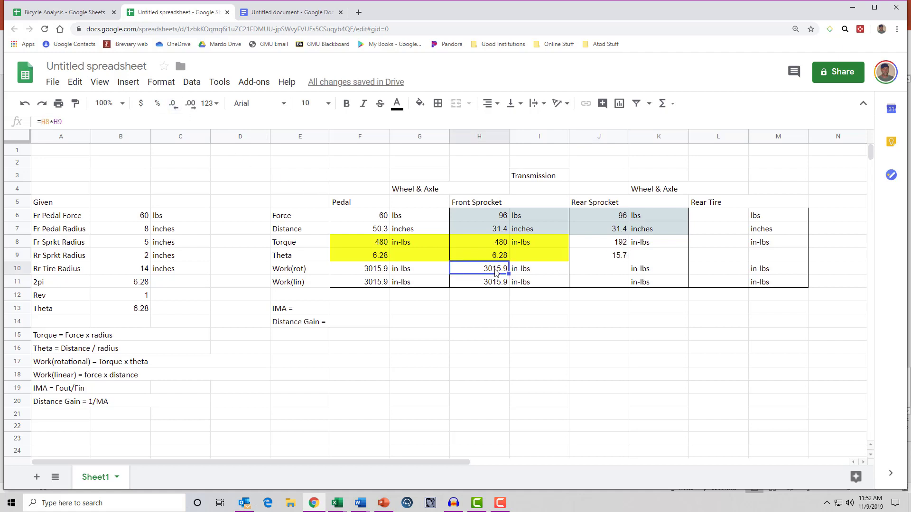
pyautogui.hotkey('shift', 'Down')
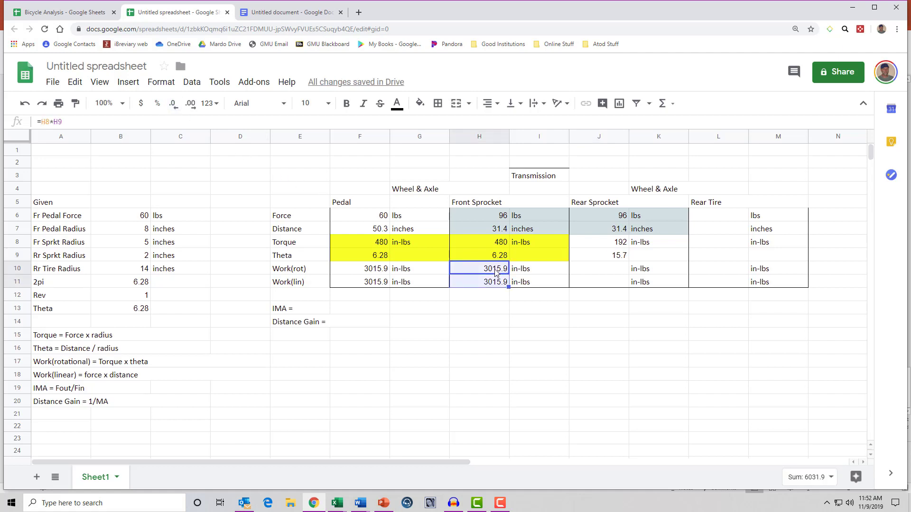
pyautogui.hotkey('ctrl', 'c')
pyautogui.press('Right')
pyautogui.press('Right')
pyautogui.hotkey('ctrl', 'v')
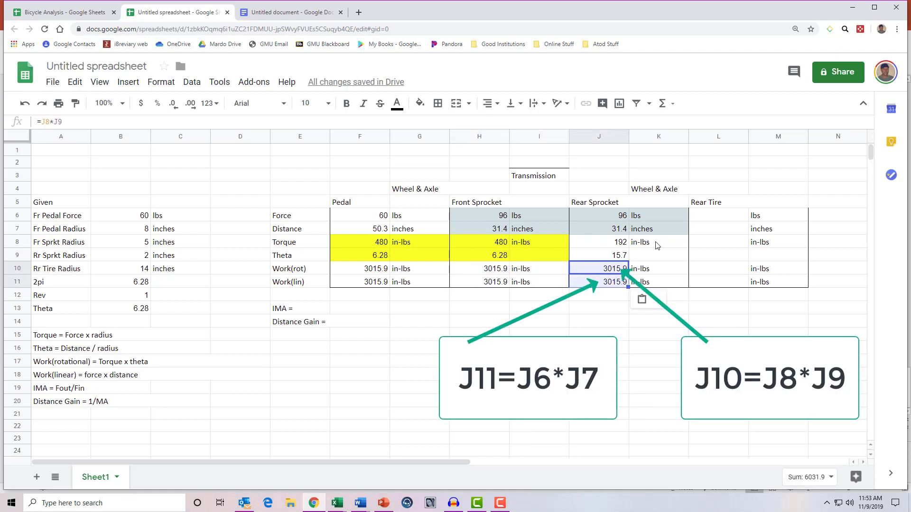
# - Fill the rear sprocket and rear tire Torque and Theta cells J8:M9 with light orange
pyautogui.click(606, 246)
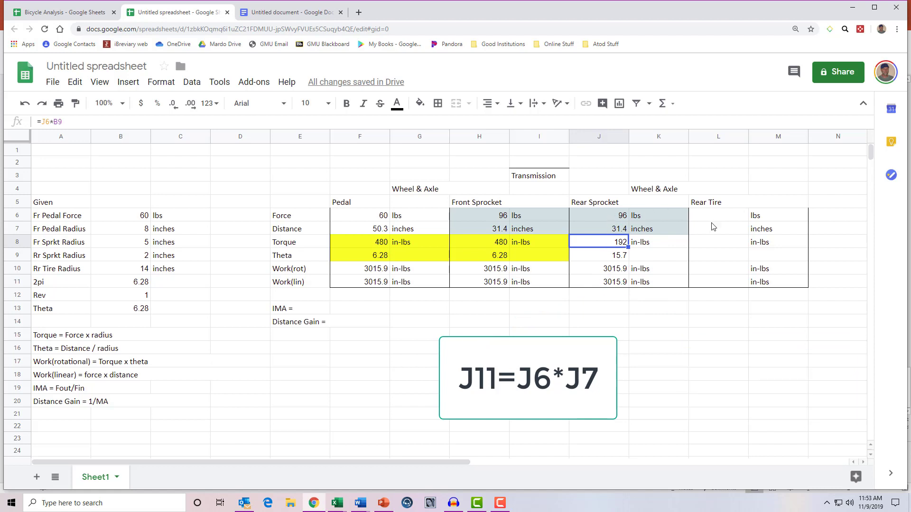
pyautogui.moveTo(606, 247); pyautogui.dragTo(773, 258)
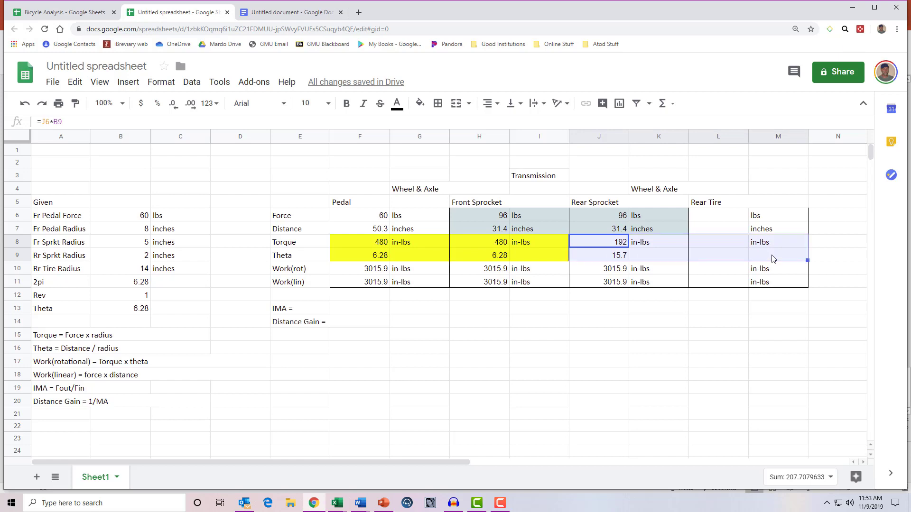
pyautogui.click(419, 103)
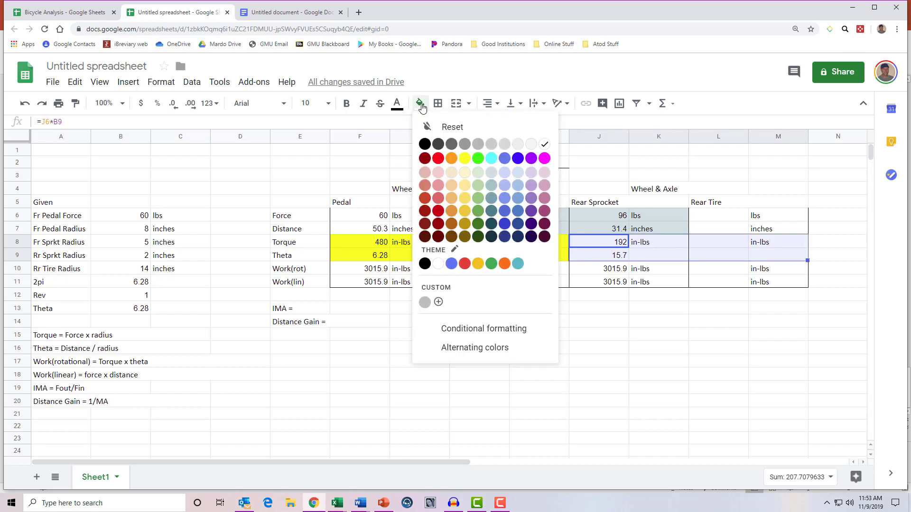
pyautogui.click(452, 200)
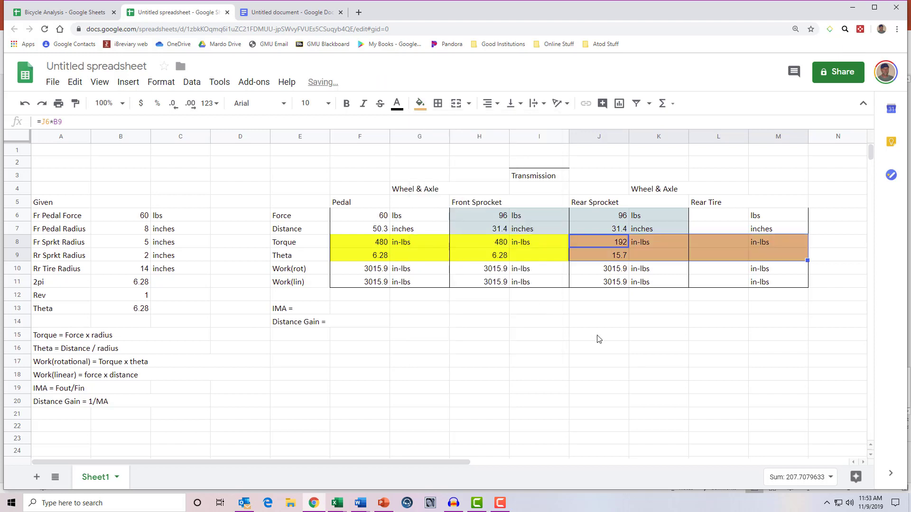
# - Link the rear tire Torque in L8 to the rear sprocket Torque with the formula +J8
pyautogui.click(724, 242)
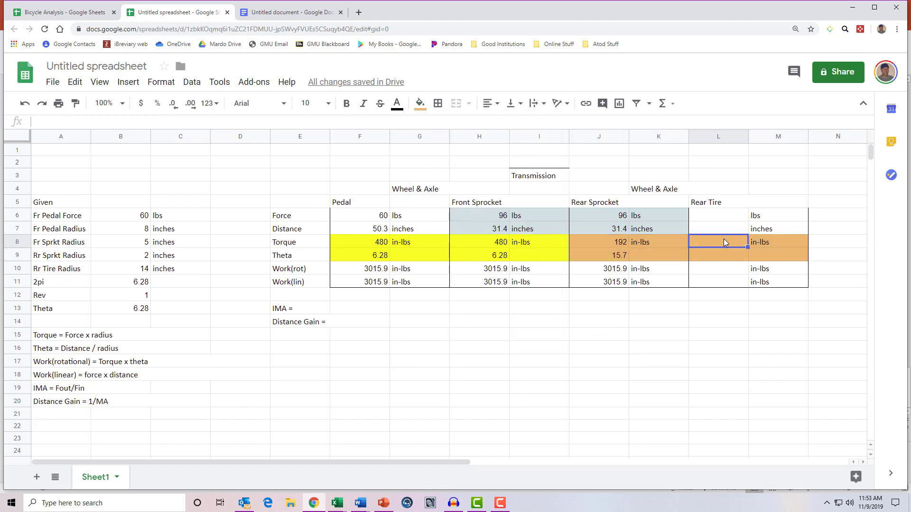
pyautogui.write('+')
pyautogui.press('Left')
pyautogui.press('Left')
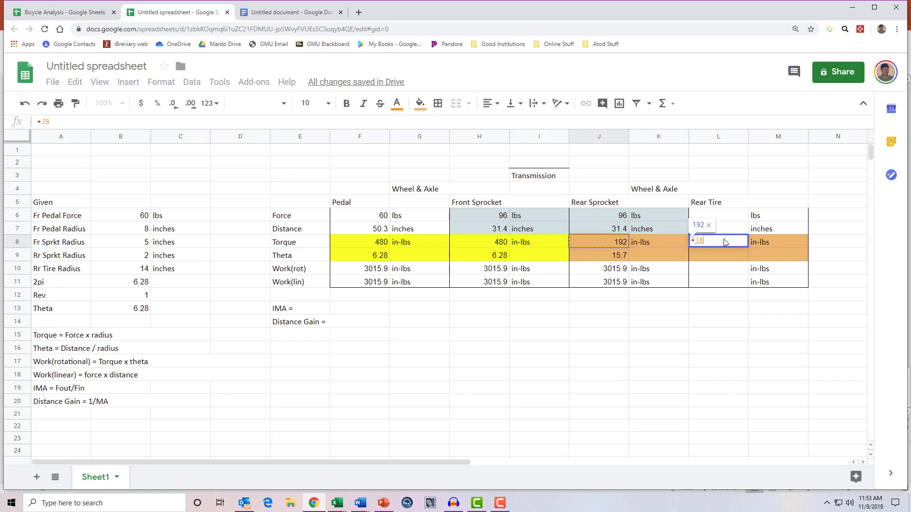
pyautogui.press('Return')
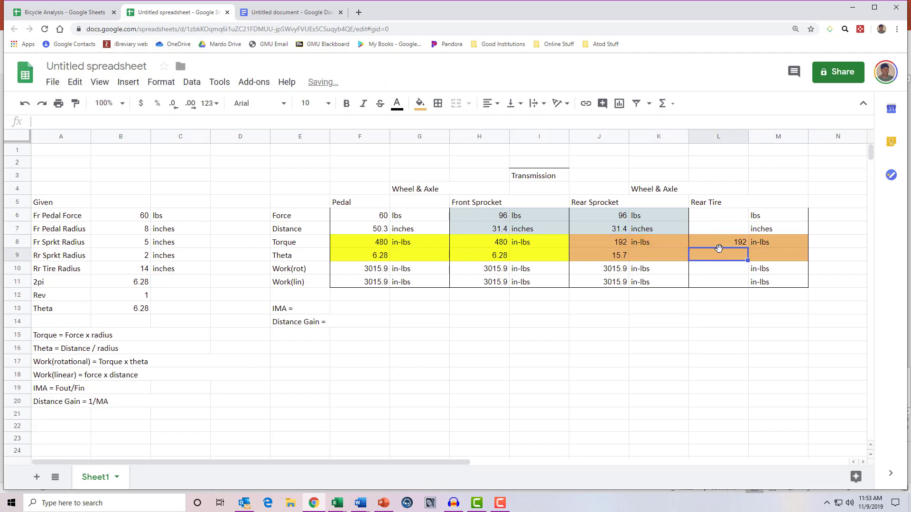
# - Link the rear tire Theta in L9 to the rear sprocket Theta with the formula +J9
pyautogui.write('+')
pyautogui.press('Left')
pyautogui.press('Left')
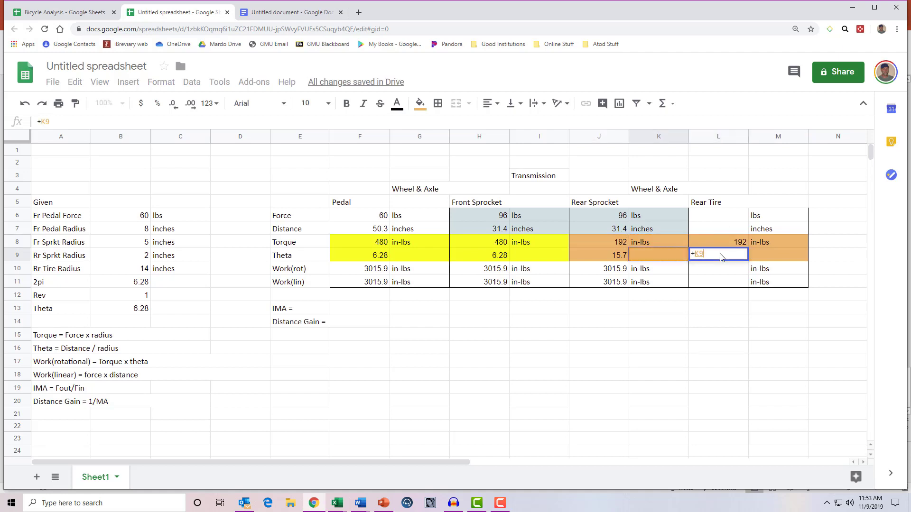
pyautogui.press('Return')
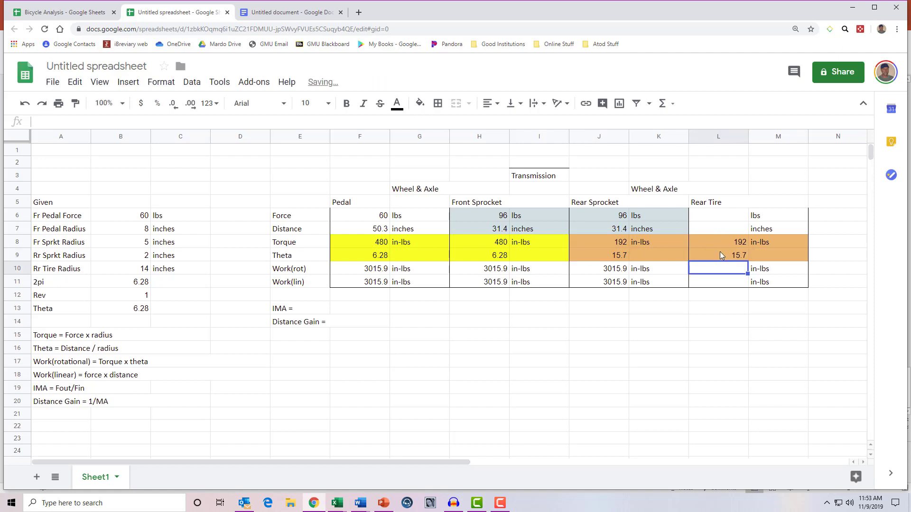
# - Calculate the rear tire Force in L6 from its Torque and radius with the formula +L8/B10
pyautogui.click(722, 219)
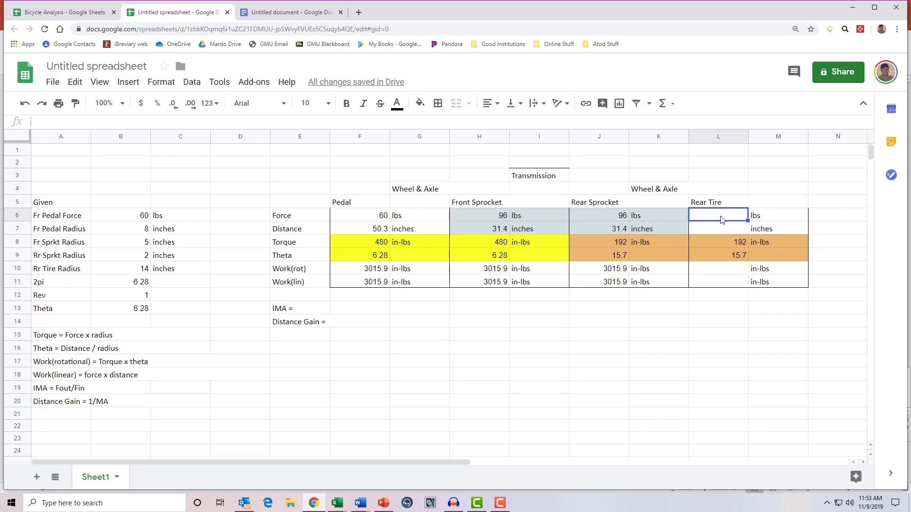
pyautogui.write('+')
pyautogui.press('Down')
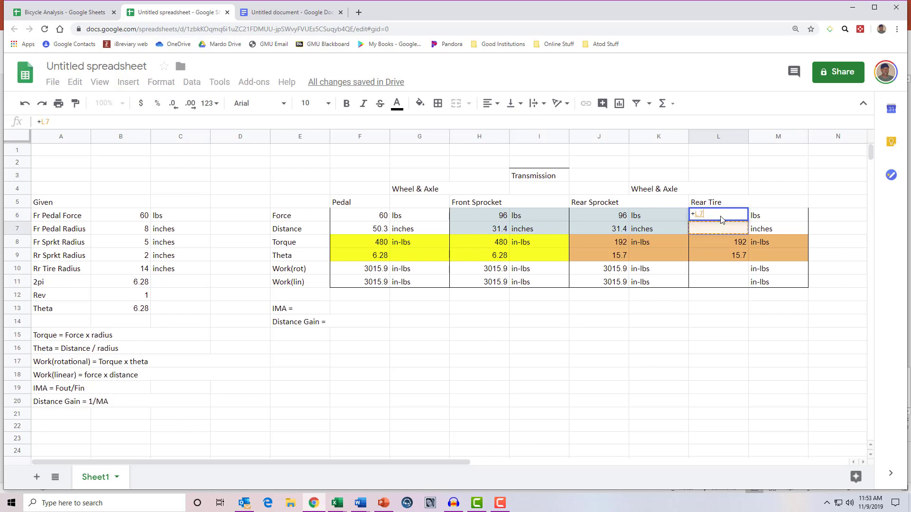
pyautogui.press('Down')
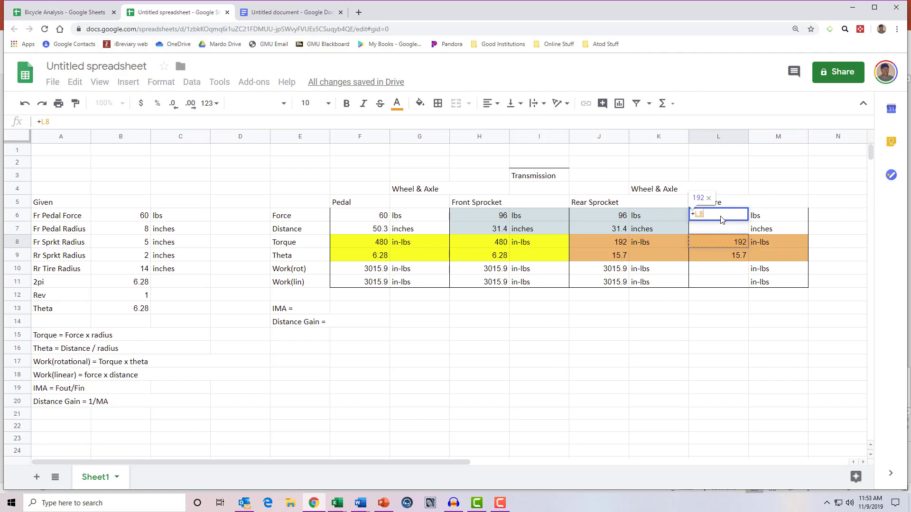
pyautogui.write('/')
pyautogui.press('Left')
pyautogui.press('Left')
pyautogui.press('Left')
pyautogui.press('Left')
pyautogui.press('Left')
pyautogui.press('Left')
pyautogui.press('Left')
pyautogui.press('Left')
pyautogui.press('Left')
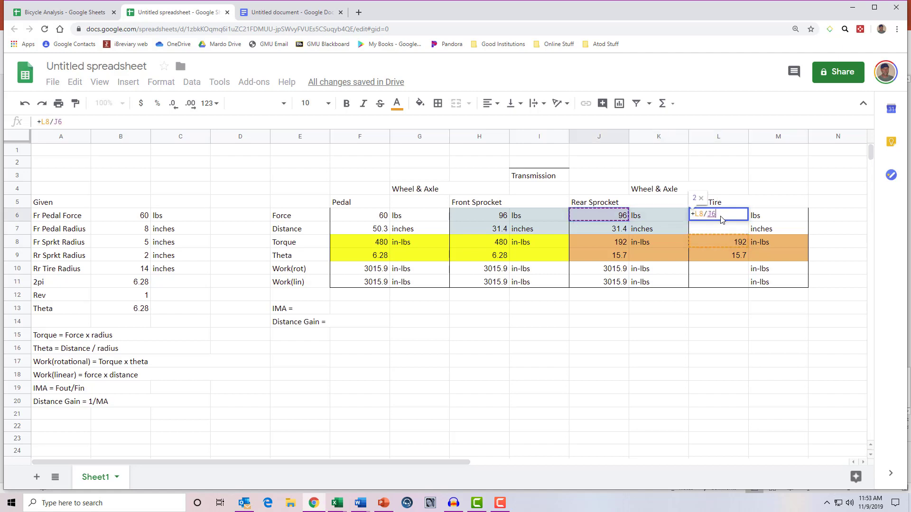
pyautogui.press('Down')
pyautogui.press('Down')
pyautogui.press('Down')
pyautogui.press('Down')
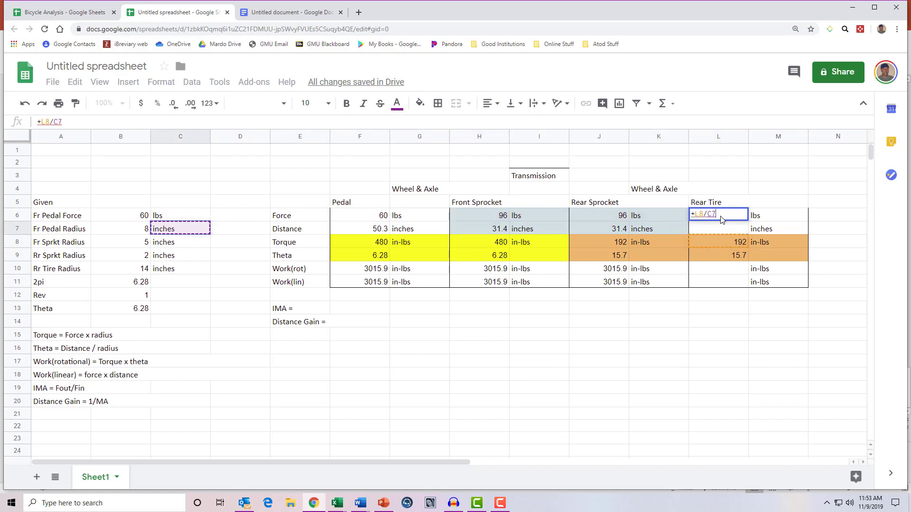
pyautogui.press('Left')
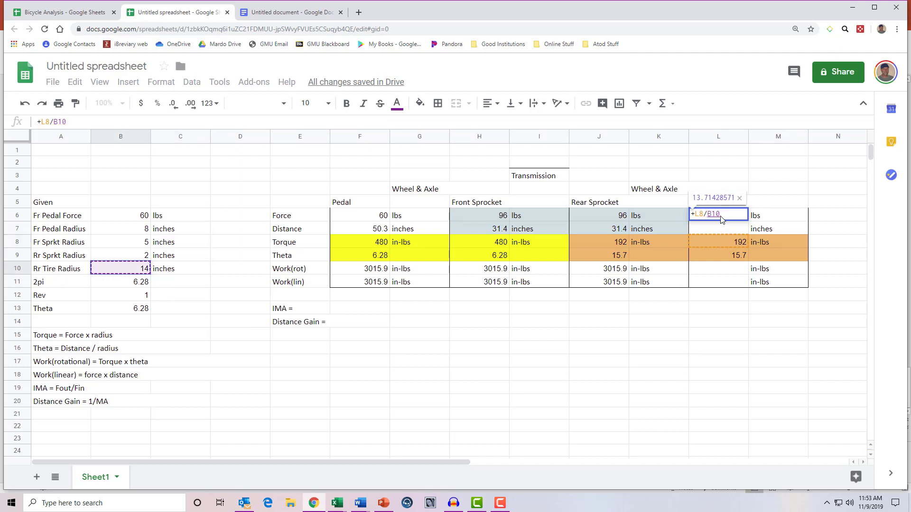
pyautogui.press('Return')
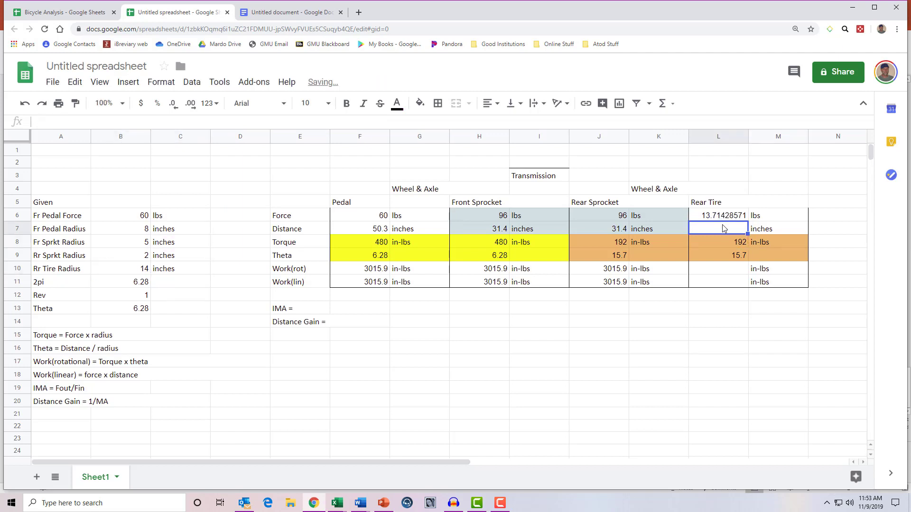
# - Calculate the rear tire Distance in L7 from its Theta and radius with the formula +L9*B10
pyautogui.write('+')
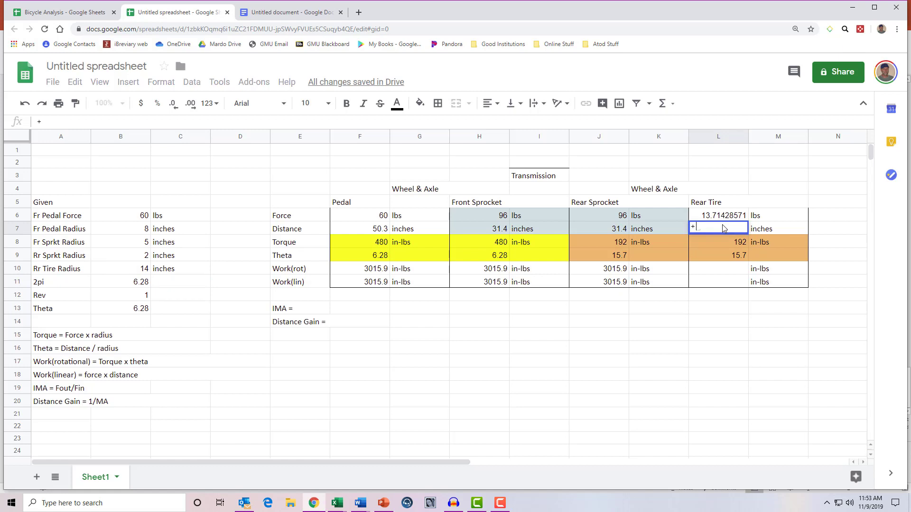
pyautogui.press('Down')
pyautogui.press('Down')
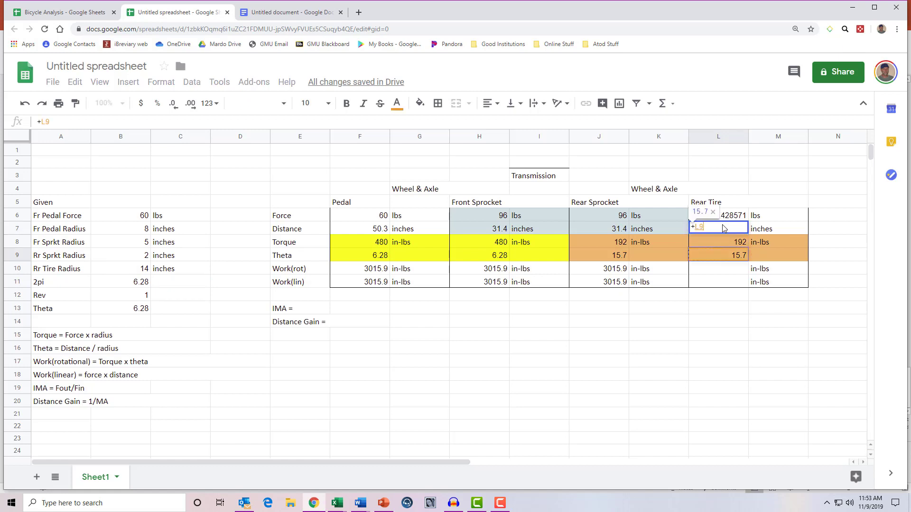
pyautogui.write('*')
pyautogui.press('Left')
pyautogui.press('Left')
pyautogui.press('Left')
pyautogui.press('Left')
pyautogui.press('Left')
pyautogui.press('Left')
pyautogui.press('Left')
pyautogui.press('Left')
pyautogui.press('Left')
pyautogui.press('Left')
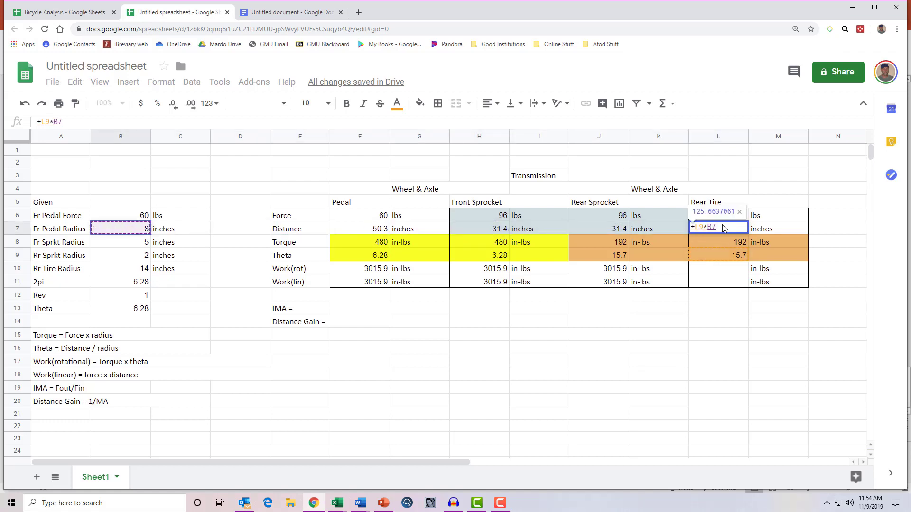
pyautogui.press('Down')
pyautogui.press('Down')
pyautogui.press('Down')
pyautogui.press('Return')
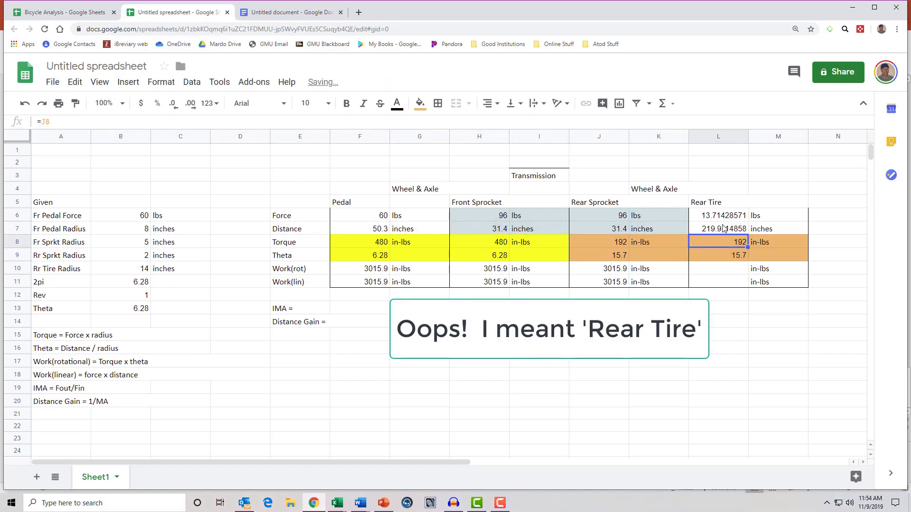
# - Format the rear tire Force and Distance cells L6:L7 to one decimal place
pyautogui.click(723, 216)
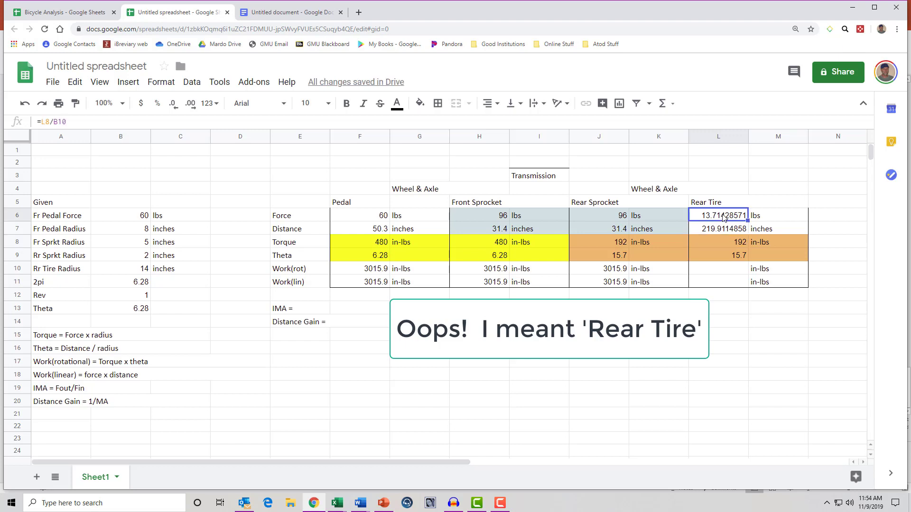
pyautogui.moveTo(723, 217); pyautogui.dragTo(723, 230)
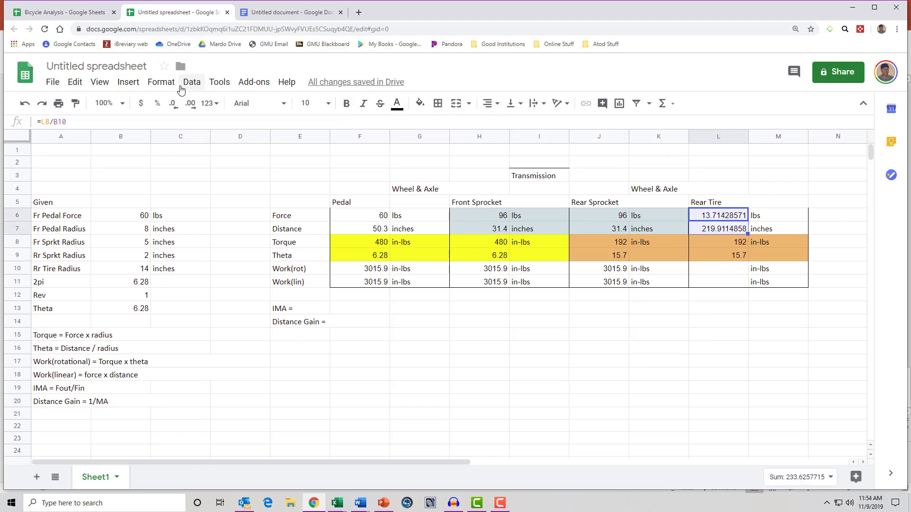
pyautogui.click(173, 105)
pyautogui.click(172, 104)
pyautogui.click(173, 104)
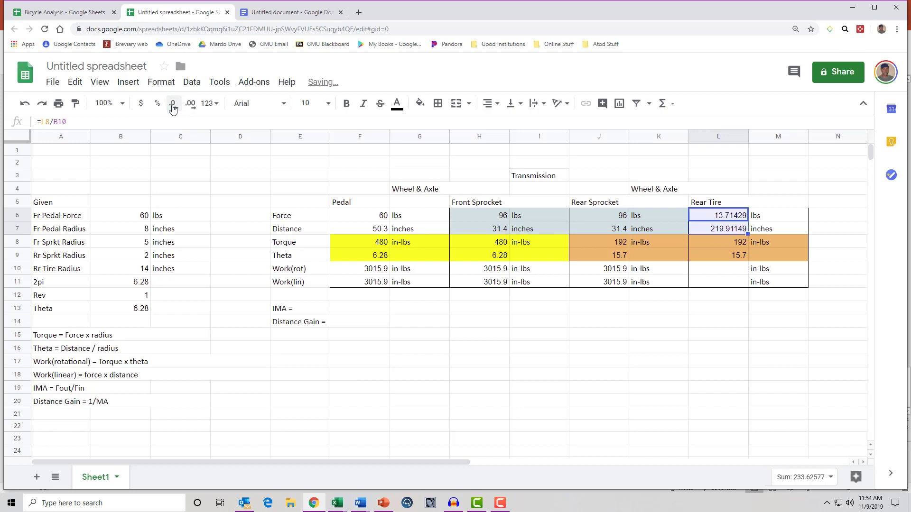
pyautogui.click(173, 104)
pyautogui.click(173, 106)
pyautogui.click(172, 106)
pyautogui.click(172, 106)
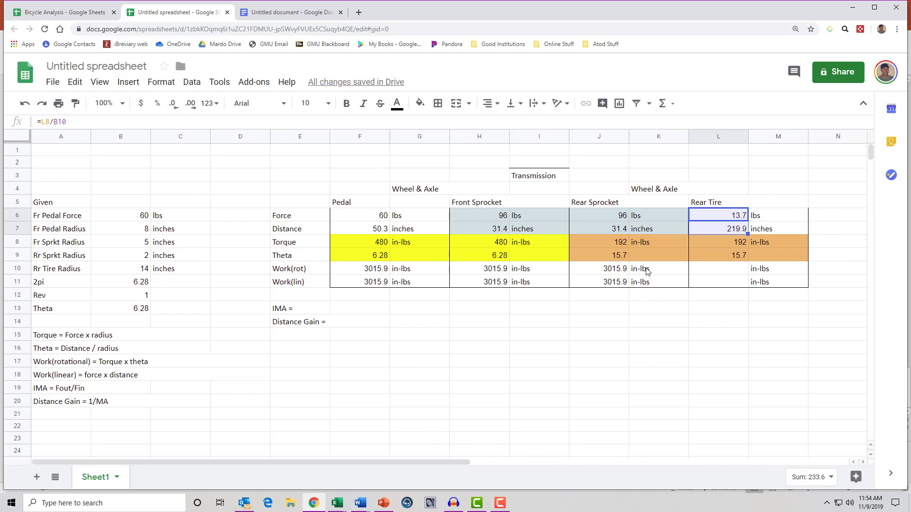
# - Copy the rear sprocket work formulas from J10:J11 into the rear tire cells L10:L11
pyautogui.click(614, 269)
pyautogui.hotkey('shift', 'Down')
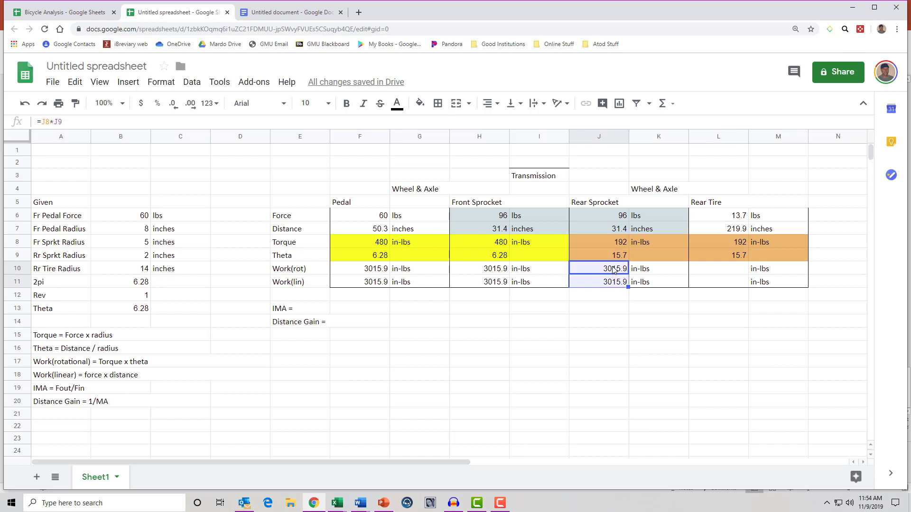
pyautogui.hotkey('ctrl', 'c')
pyautogui.press('Right')
pyautogui.press('Right')
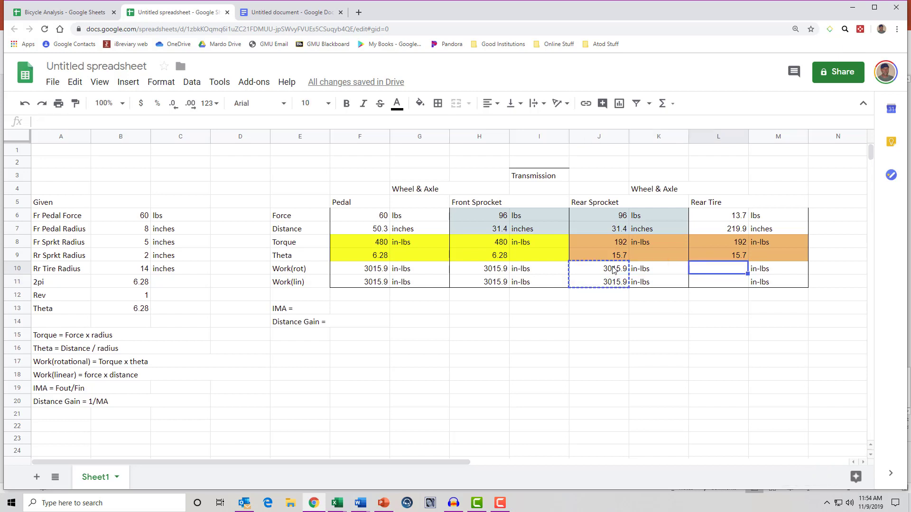
pyautogui.hotkey('ctrl', 'v')
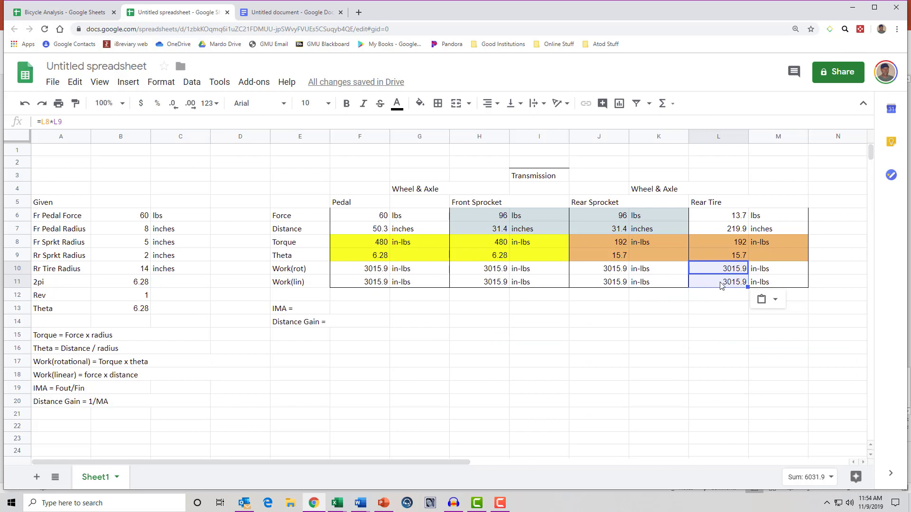
# - Calculate the IMA in F13 as rear tire Force over pedal Force with the formula +L6/F6
pyautogui.click(348, 314)
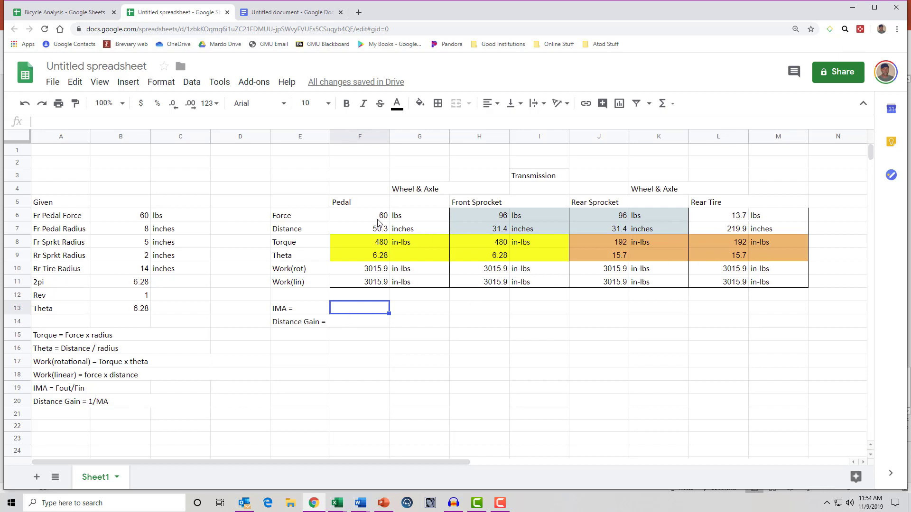
pyautogui.write('+')
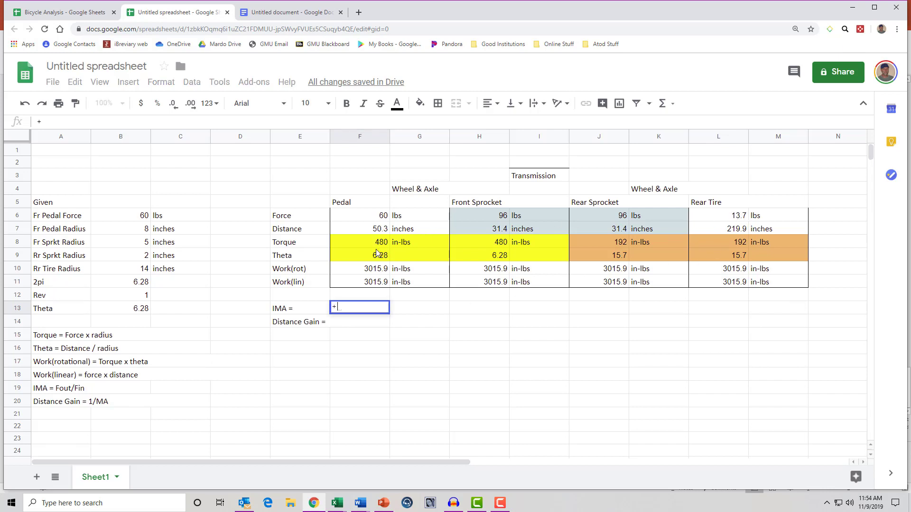
pyautogui.press('Up')
pyautogui.press('Up')
pyautogui.press('Up')
pyautogui.press('Up')
pyautogui.press('Up')
pyautogui.press('Up')
pyautogui.press('Up')
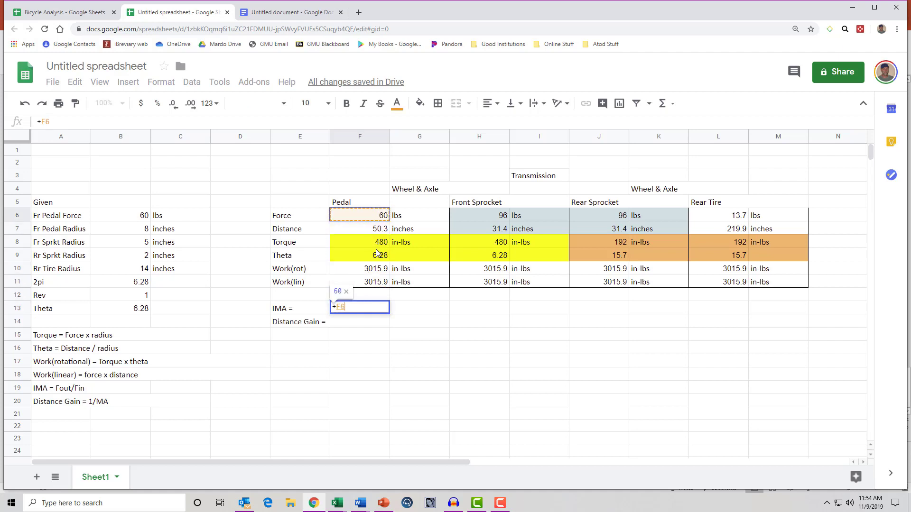
pyautogui.press('Right')
pyautogui.press('Right')
pyautogui.press('Right')
pyautogui.press('Right')
pyautogui.press('Right')
pyautogui.press('Right')
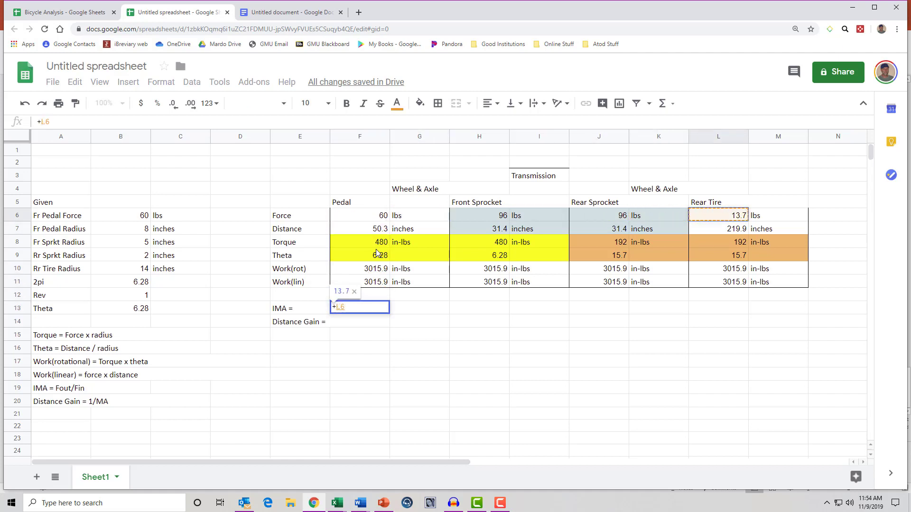
pyautogui.write('/')
pyautogui.press('Left')
pyautogui.press('Up')
pyautogui.press('Up')
pyautogui.press('Up')
pyautogui.press('Up')
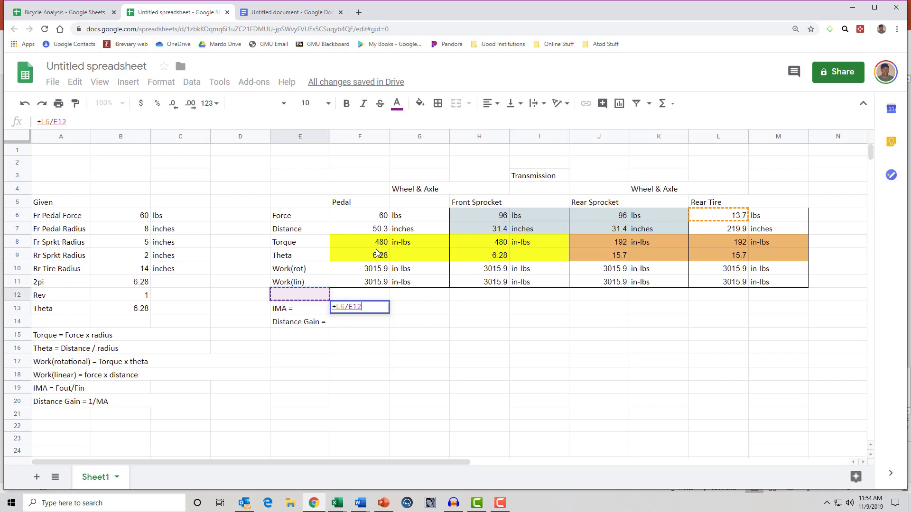
pyautogui.press('Up')
pyautogui.press('Up')
pyautogui.press('Up')
pyautogui.press('Right')
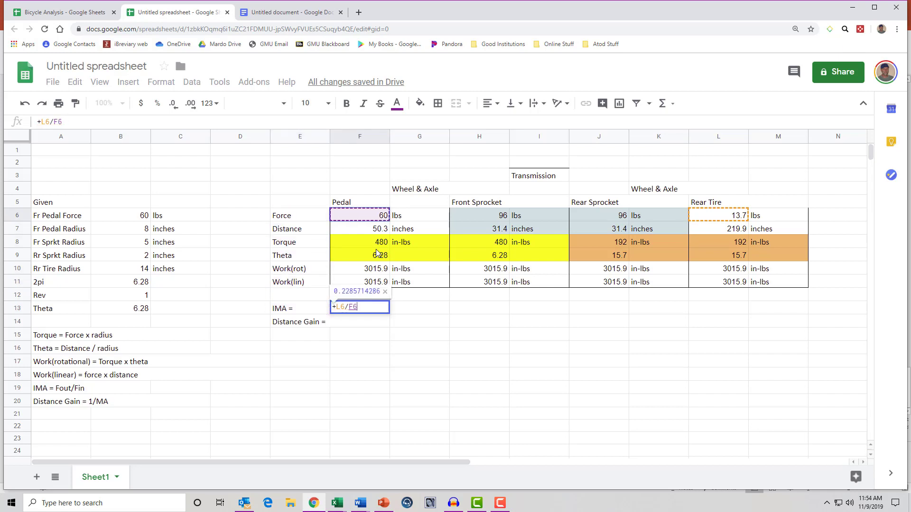
pyautogui.press('Return')
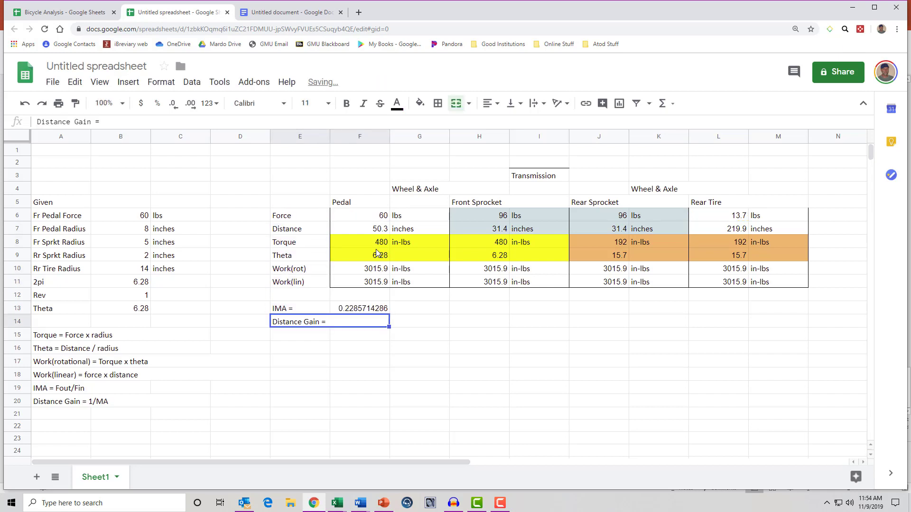
# - Format the IMA value in F13 to three decimal places
pyautogui.click(366, 312)
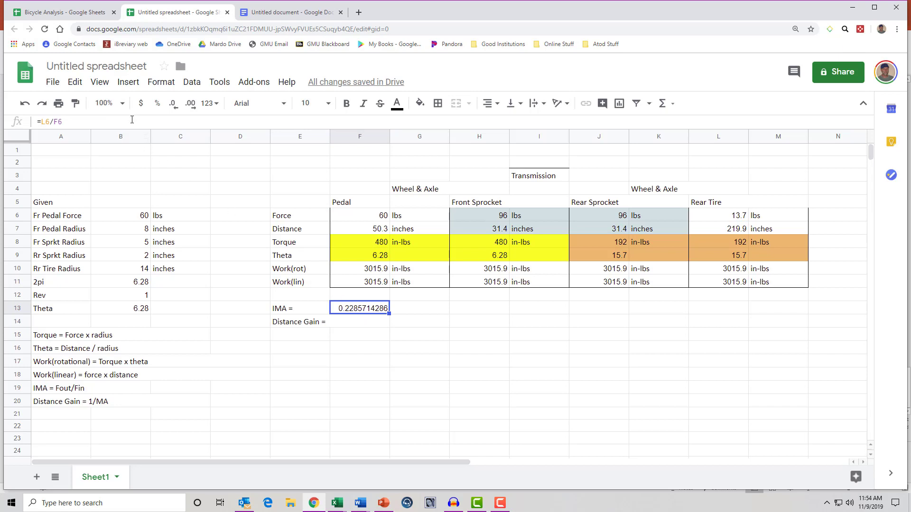
pyautogui.click(173, 105)
pyautogui.click(174, 106)
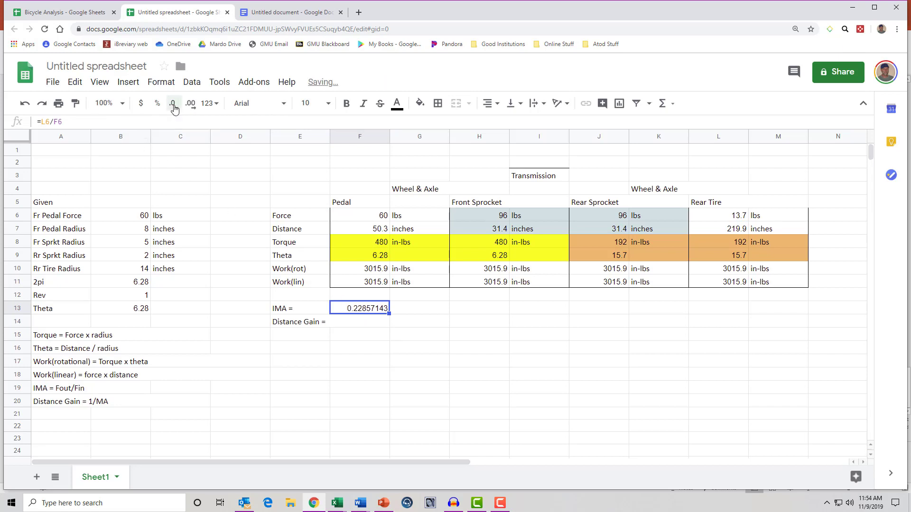
pyautogui.click(173, 106)
pyautogui.click(173, 105)
pyautogui.click(174, 105)
pyautogui.click(173, 105)
pyautogui.click(173, 105)
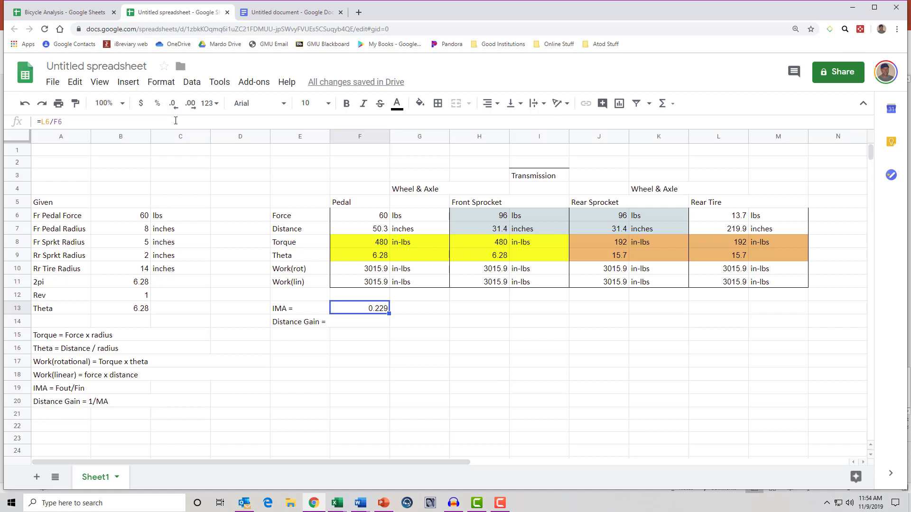
# - Unmerge the Distance Gain cells E14:F14 and widen column E slightly to fit the label
pyautogui.click(370, 325)
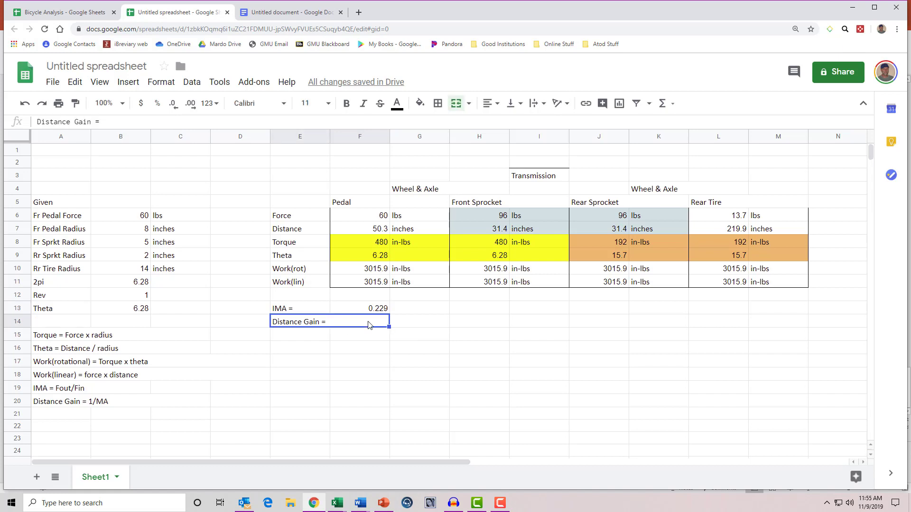
pyautogui.hotkey('ctrl', 'z')
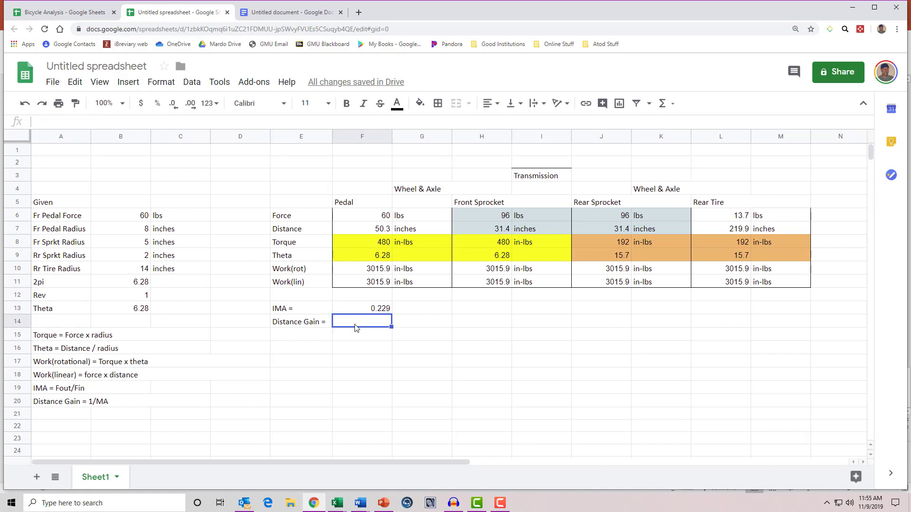
pyautogui.write('1/')
pyautogui.press('Up')
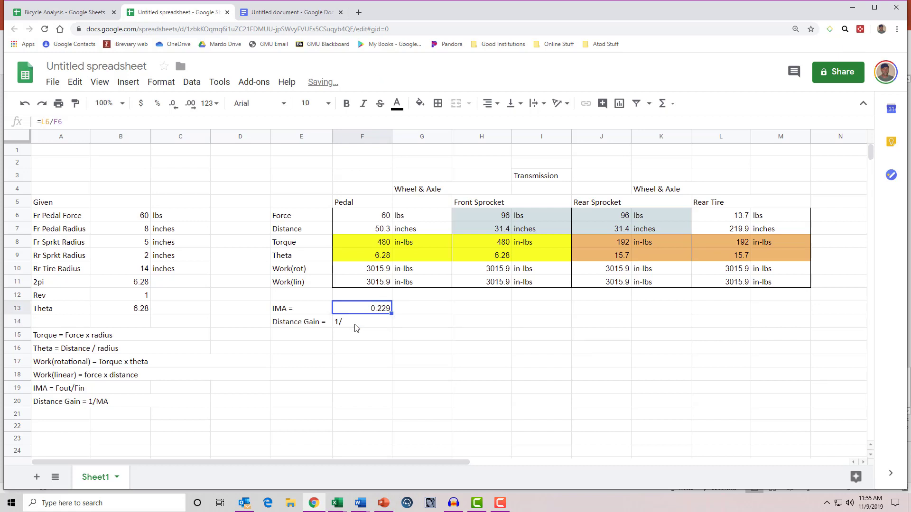
pyautogui.press('Return')
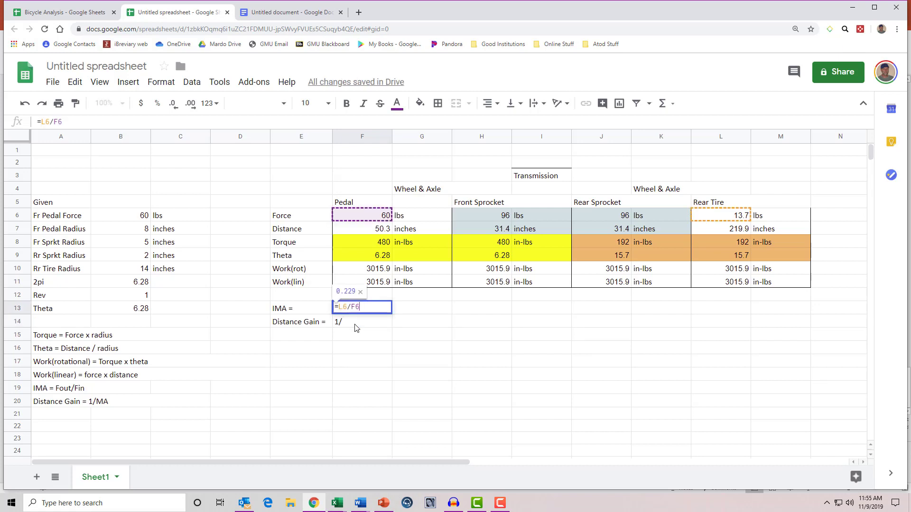
pyautogui.press('Escape')
# - Calculate the Distance Gain in F14 as the inverse of the IMA with the formula +1/F13
pyautogui.click(356, 322)
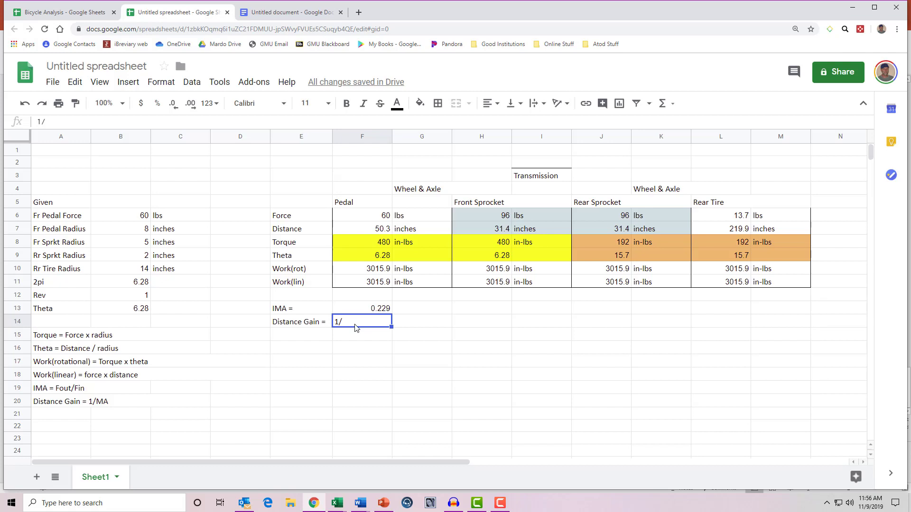
pyautogui.write('+')
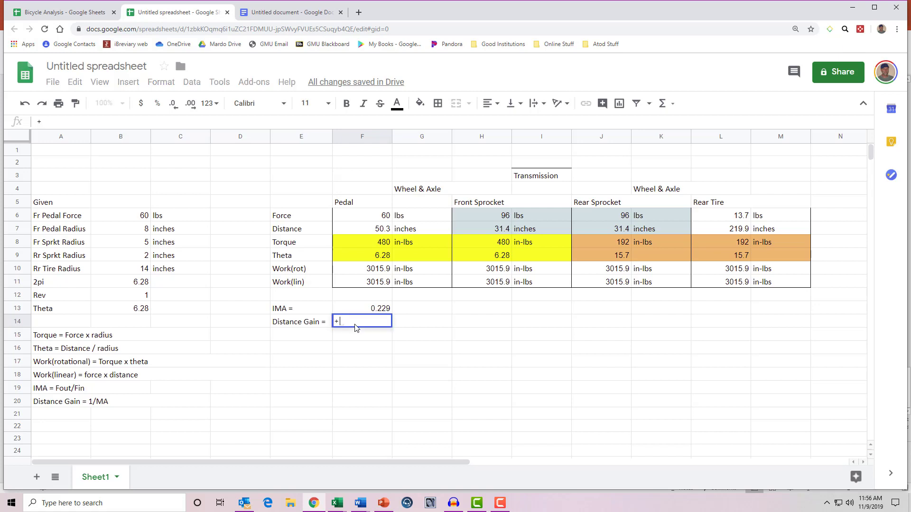
pyautogui.write('1/F13')
pyautogui.press('Return')
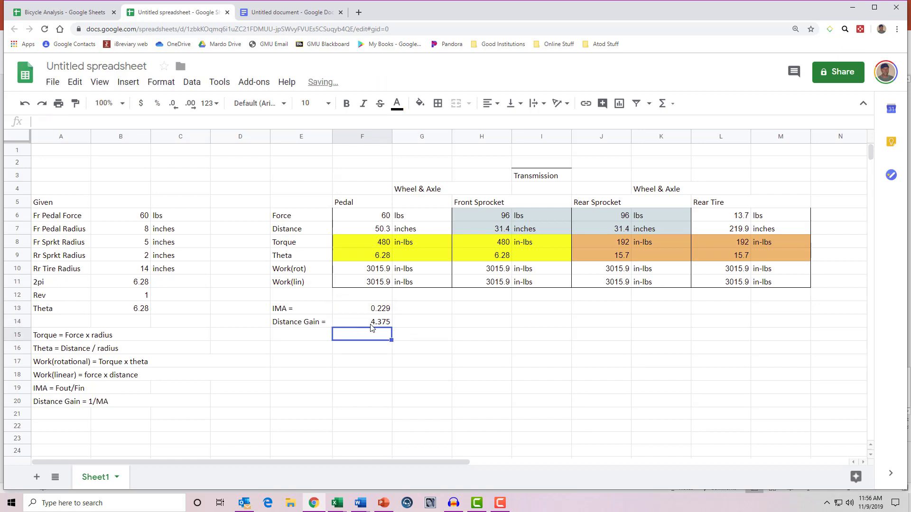
pyautogui.click(371, 326)
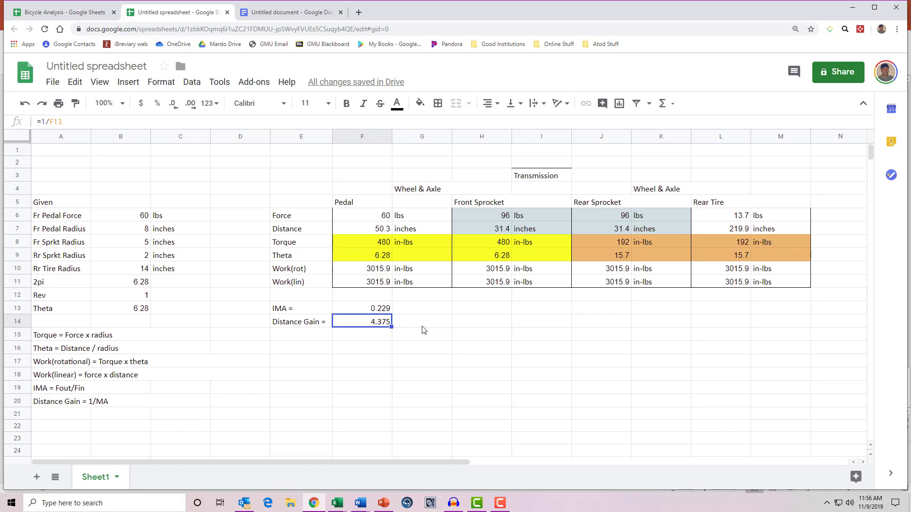
# - Test the front pedal radius in B7 at 9 inches and set it back to 8 inches
pyautogui.click(141, 220)
pyautogui.click(138, 232)
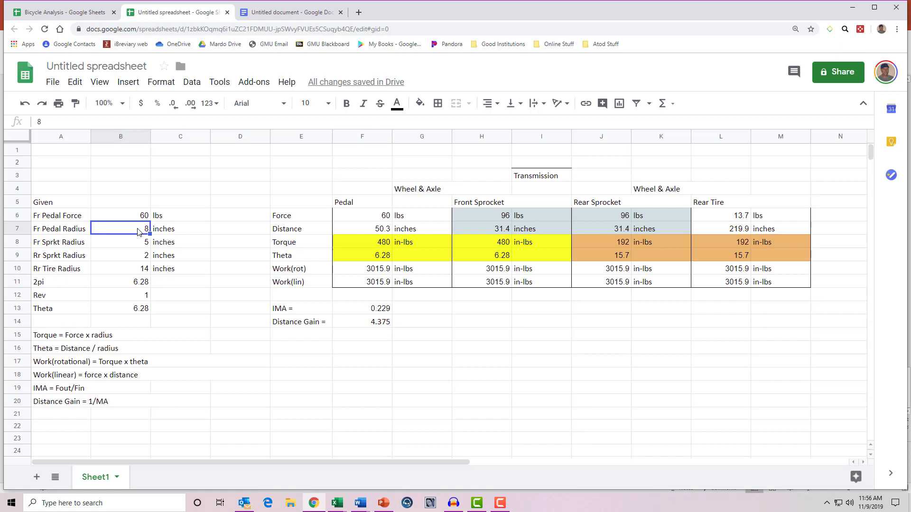
pyautogui.write('9')
pyautogui.press('Return')
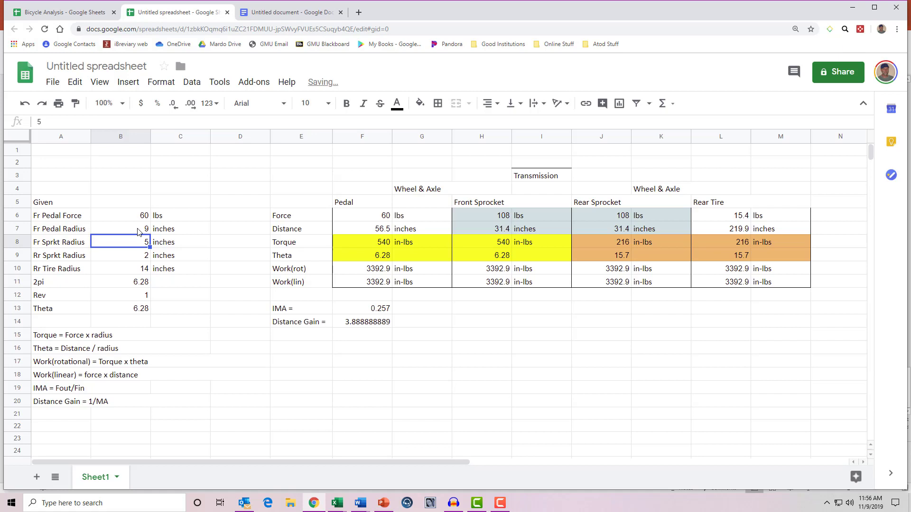
pyautogui.click(138, 232)
pyautogui.write('8')
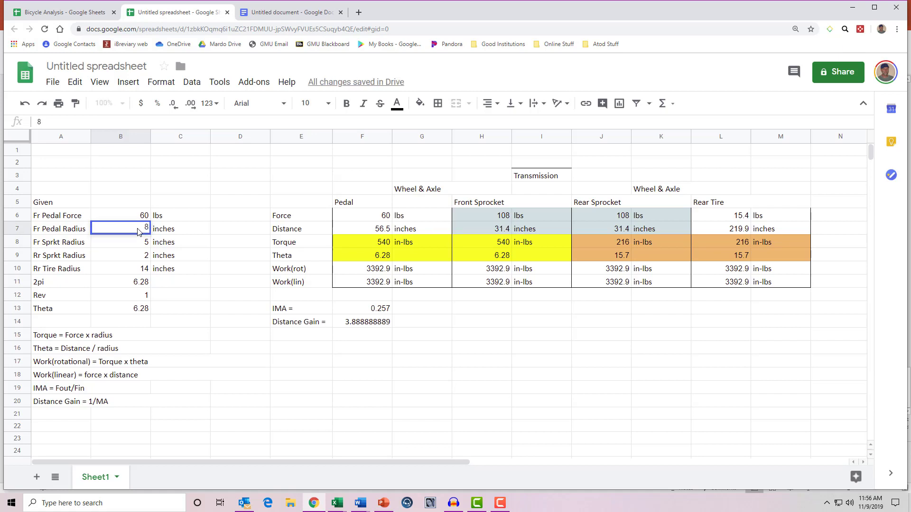
pyautogui.press('Return')
# - Test the rear sprocket radius in B9 at 3 inches and set it back to 2 inches
pyautogui.press('Down')
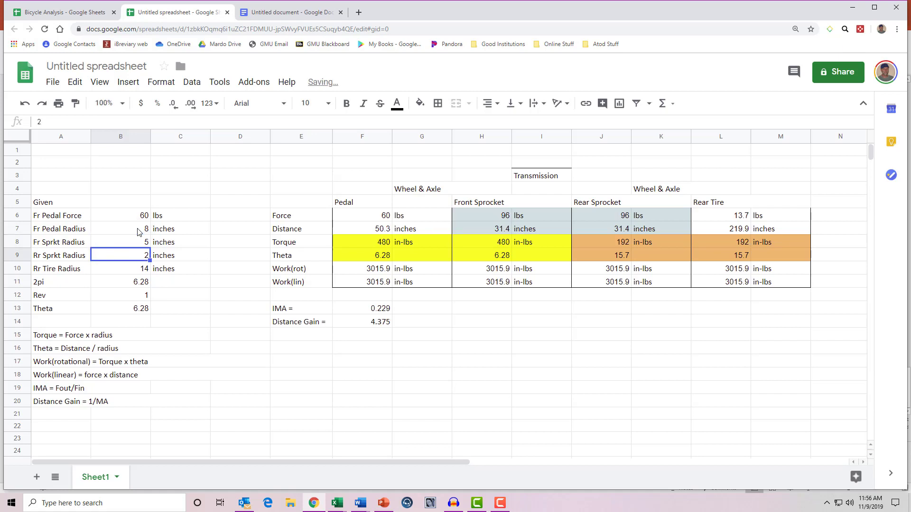
pyautogui.write('3')
pyautogui.press('Return')
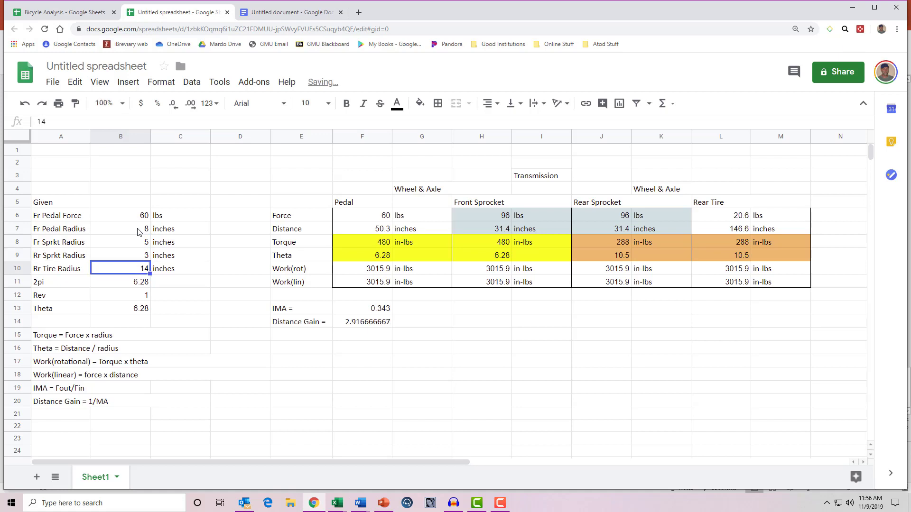
pyautogui.press('Up')
pyautogui.write('2')
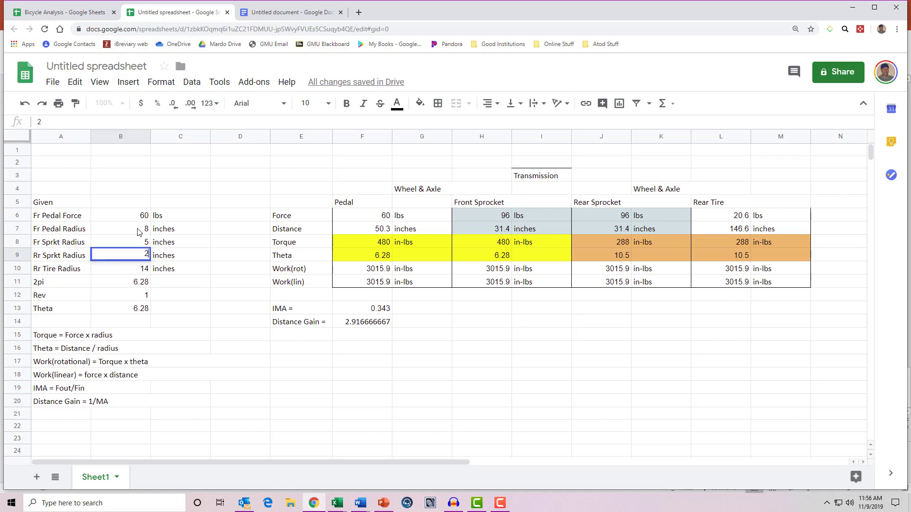
pyautogui.press('Return')
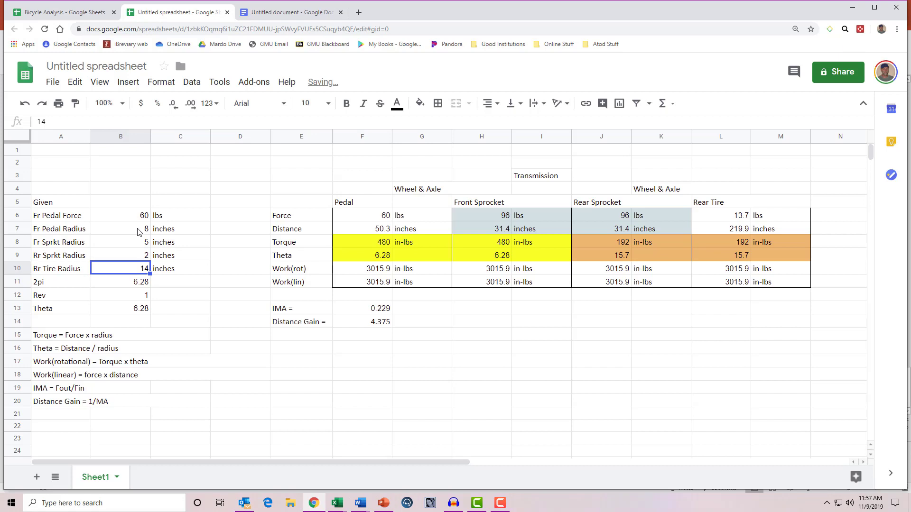